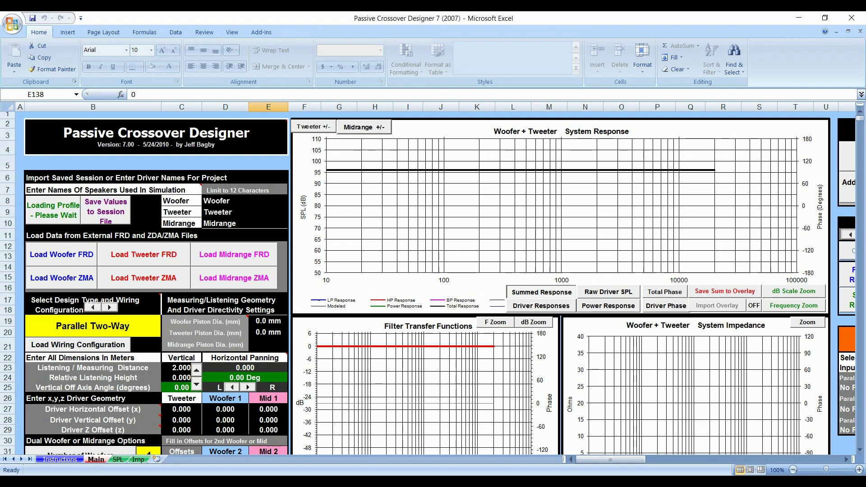
Download the Dayton ND20FA-6 Graphs/FRD/ZMA data zip from its Parts Express product page.
key(alt+Tab)
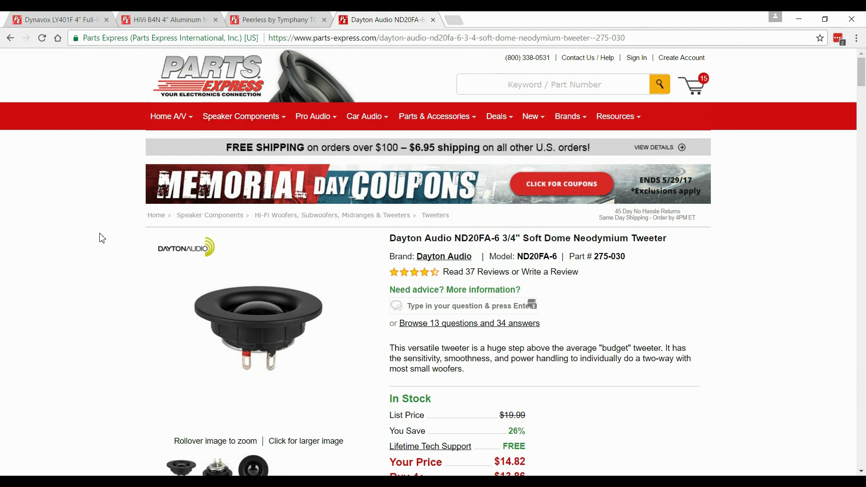
scroll(101, 238, down, 8)
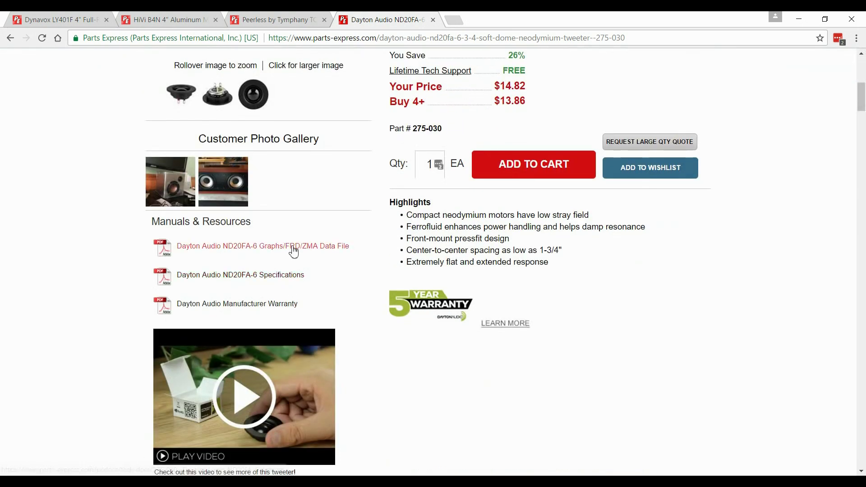
scroll(293, 252, up, 8)
scroll(402, 241, down, 7)
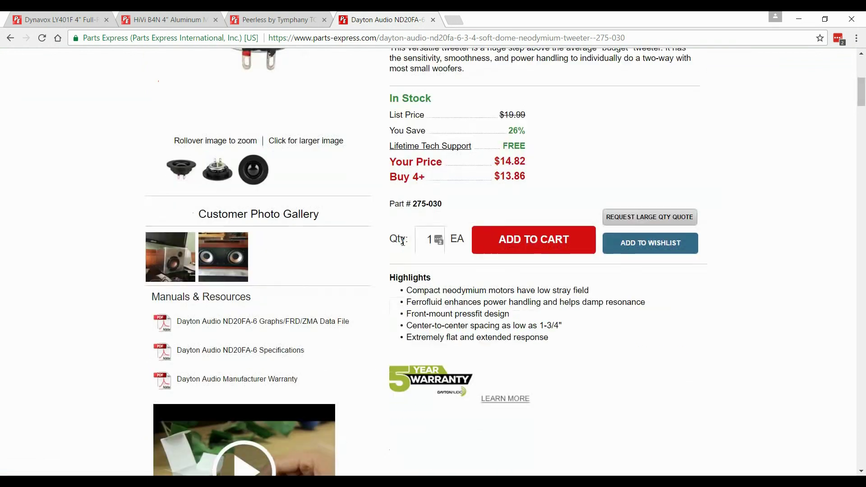
scroll(403, 242, down, 2)
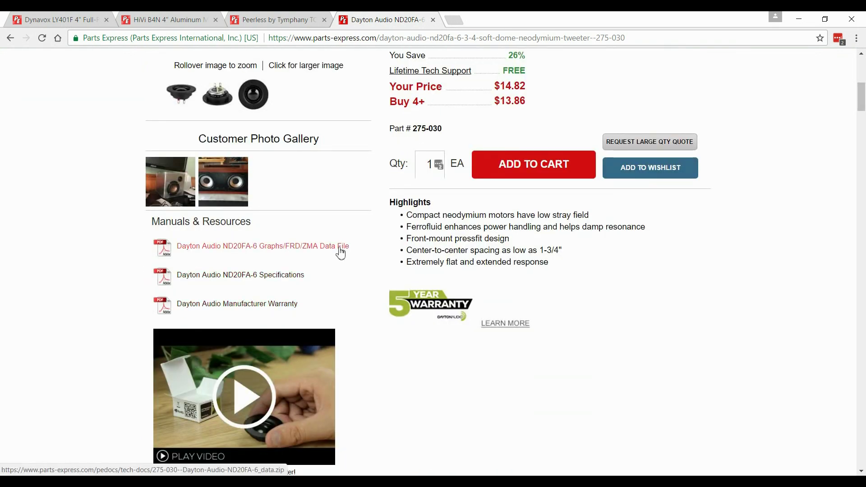
scroll(339, 253, up, 8)
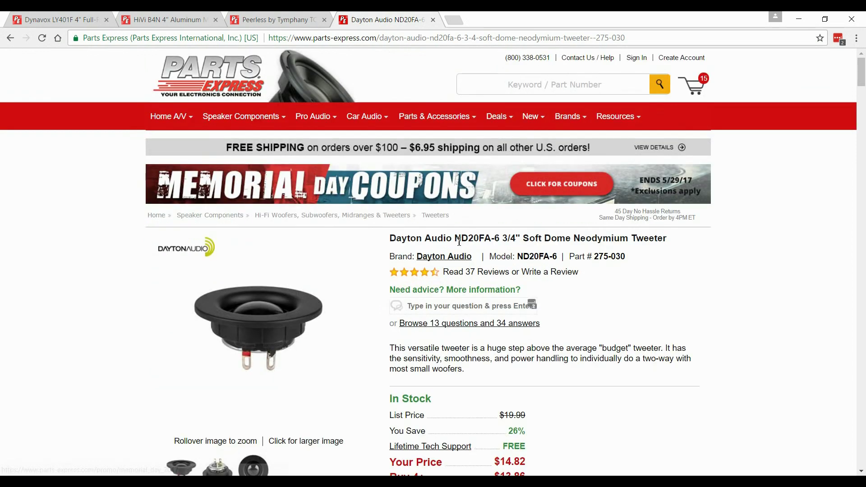
drag(455, 239, 507, 239)
click(490, 239)
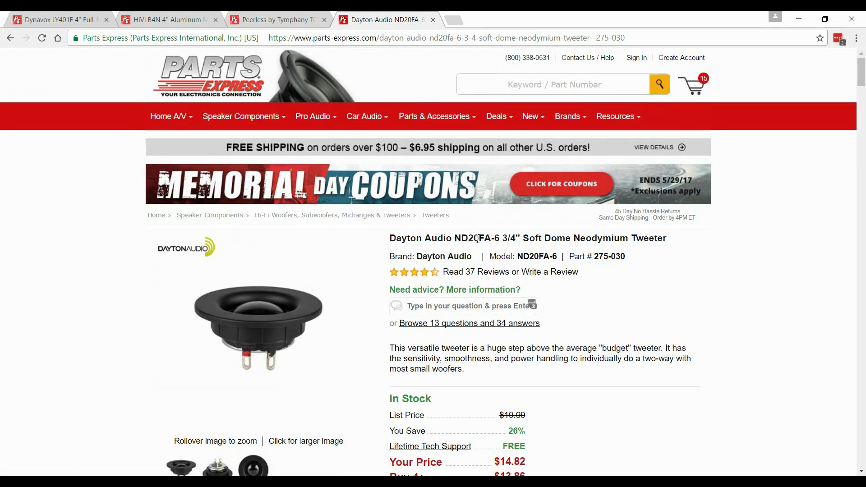
scroll(361, 251, down, 8)
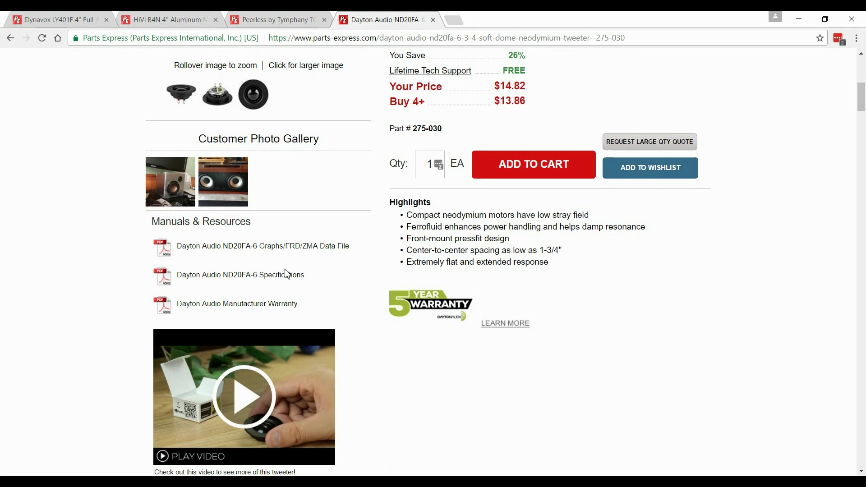
click(303, 248)
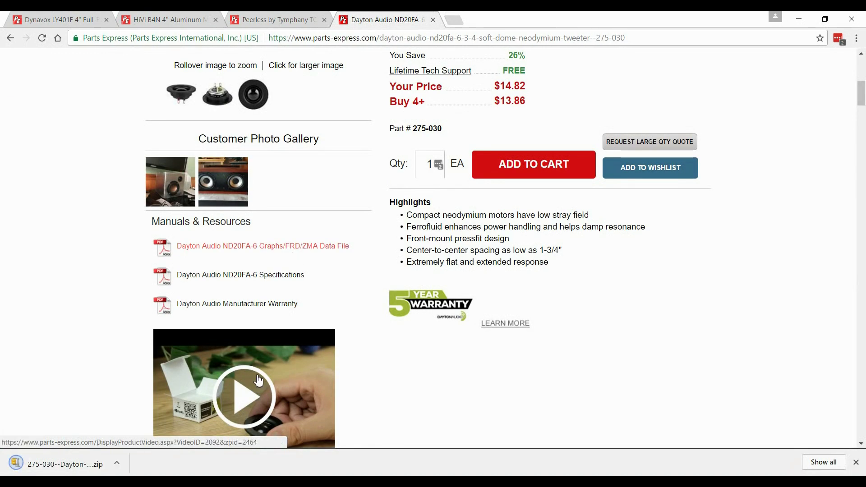
click(117, 463)
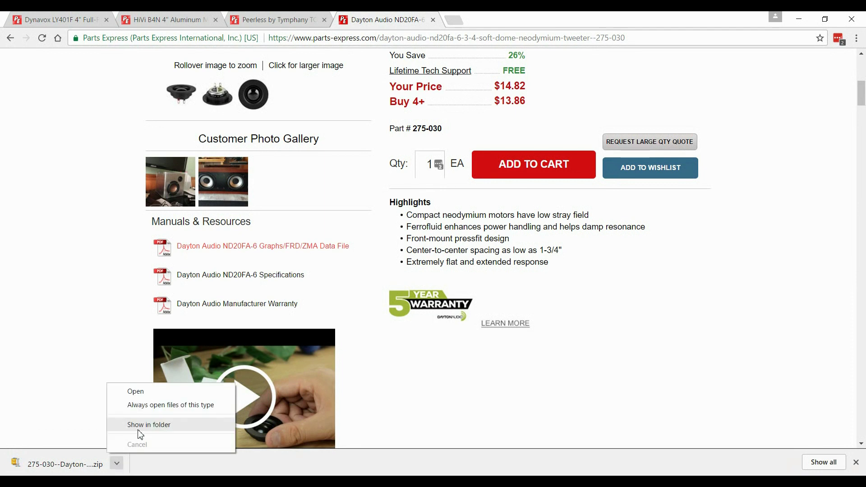
Create a new folder named 'Dayton ND20FA-6' in Downloads.
click(138, 424)
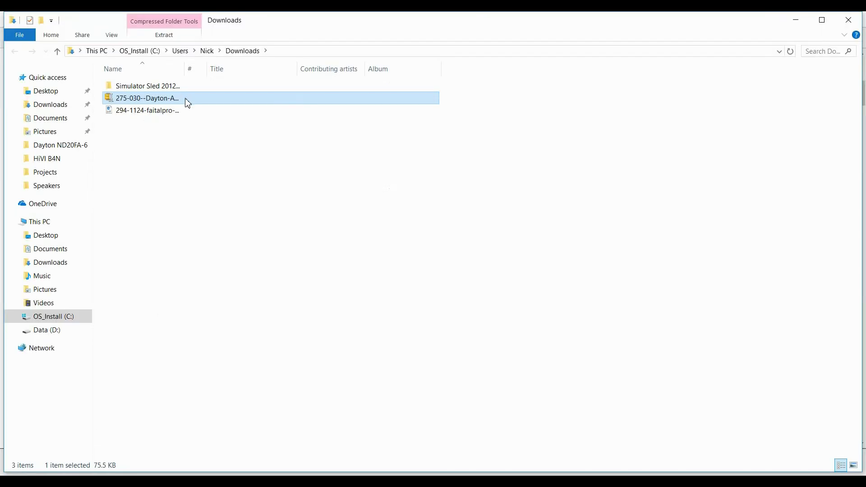
right_click(187, 102)
click(128, 143)
click(127, 143)
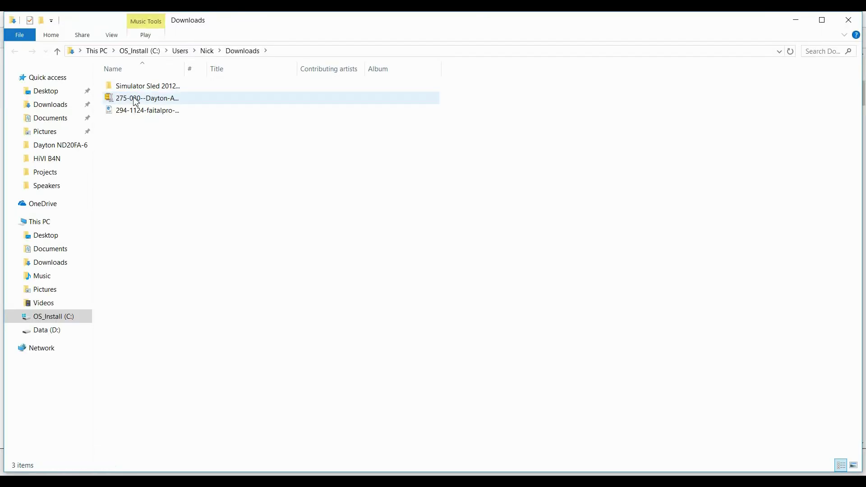
right_click(132, 165)
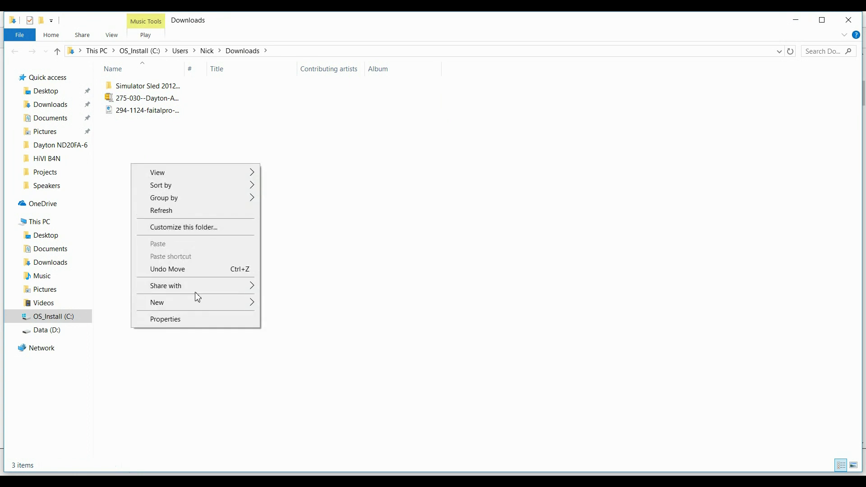
mouse_move(201, 301)
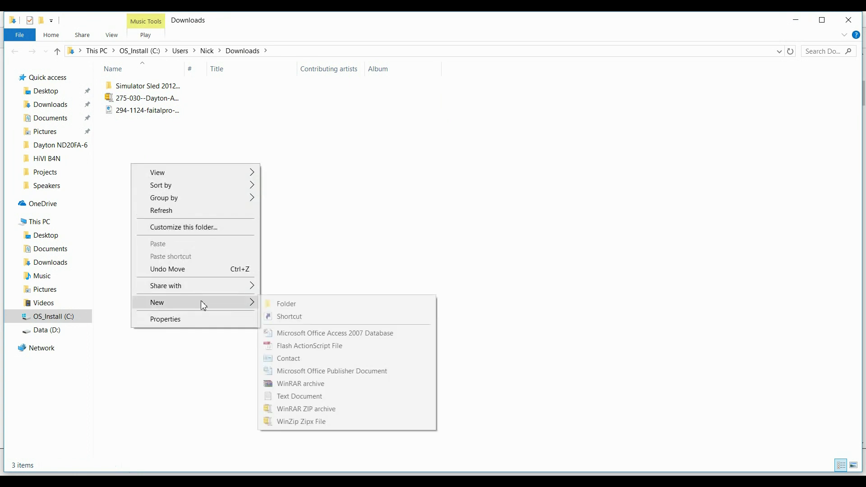
click(322, 308)
text(Dayton )
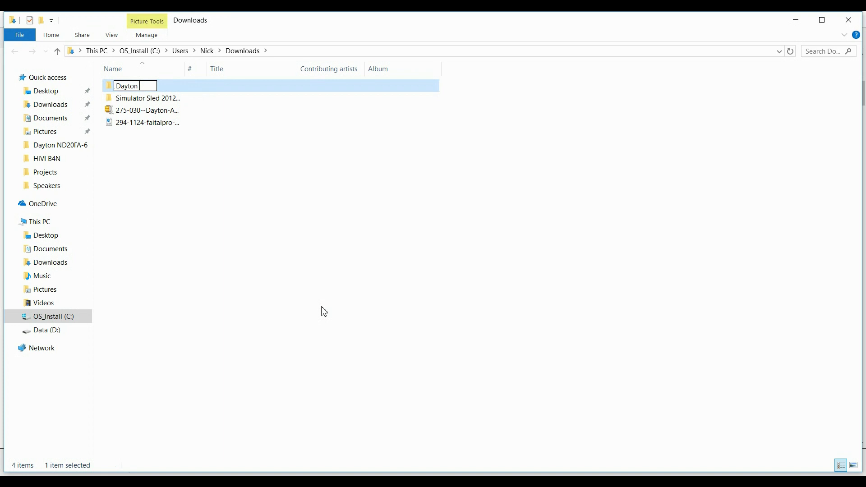
text(ND20FA-6)
key(Return)
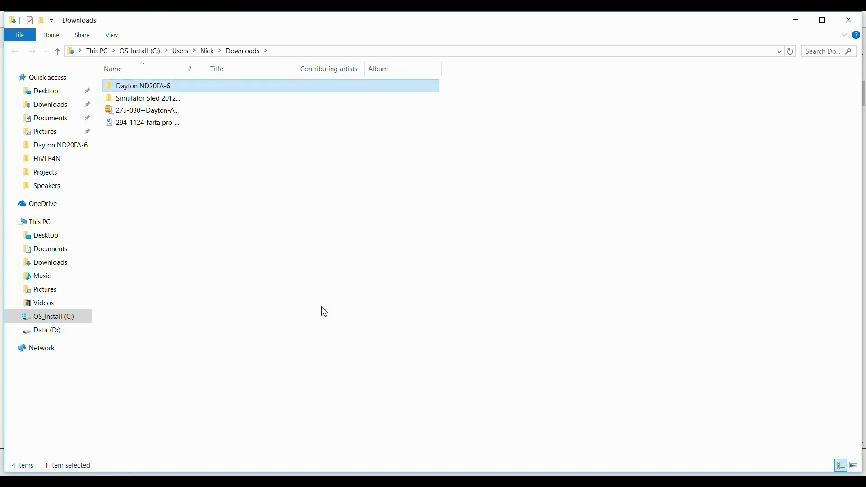
Move the data zip into Dayton ND20FA-6 and extract it there, then return to Downloads.
drag(126, 112, 141, 88)
double_click(144, 91)
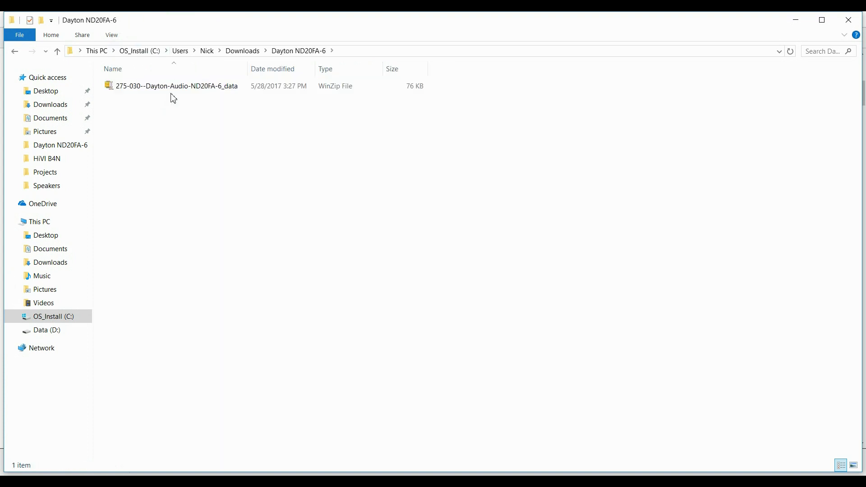
click(174, 90)
right_click(172, 90)
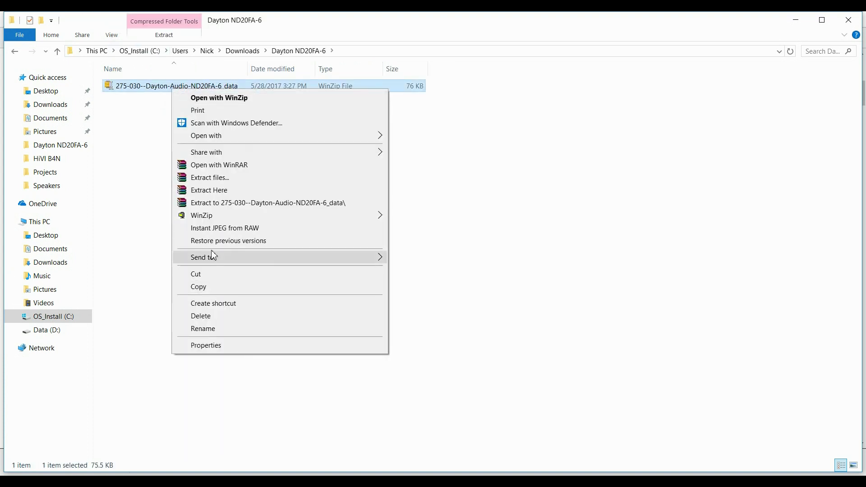
click(223, 192)
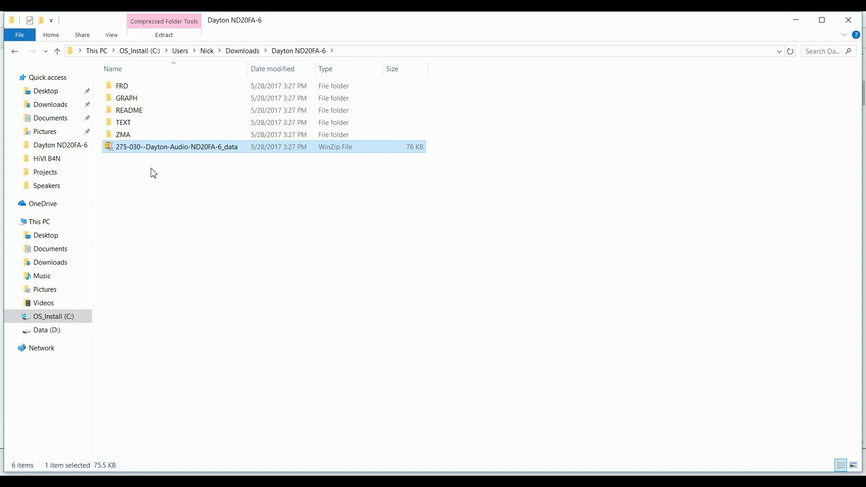
click(17, 52)
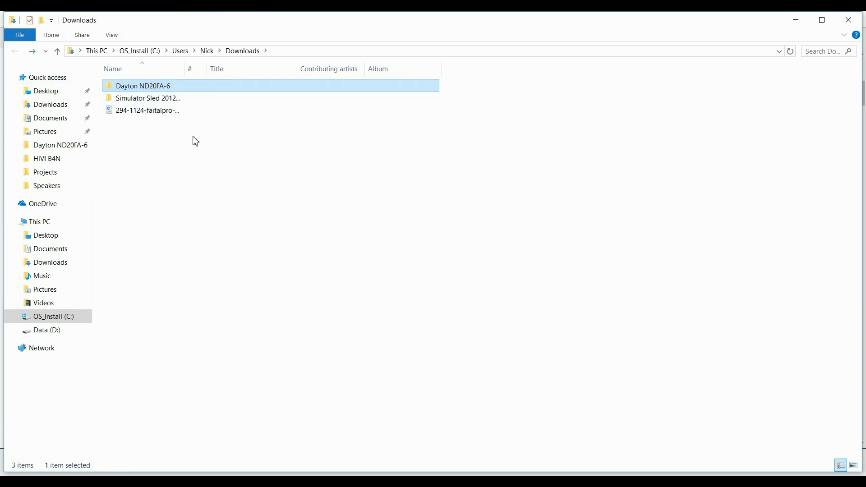
click(38, 52)
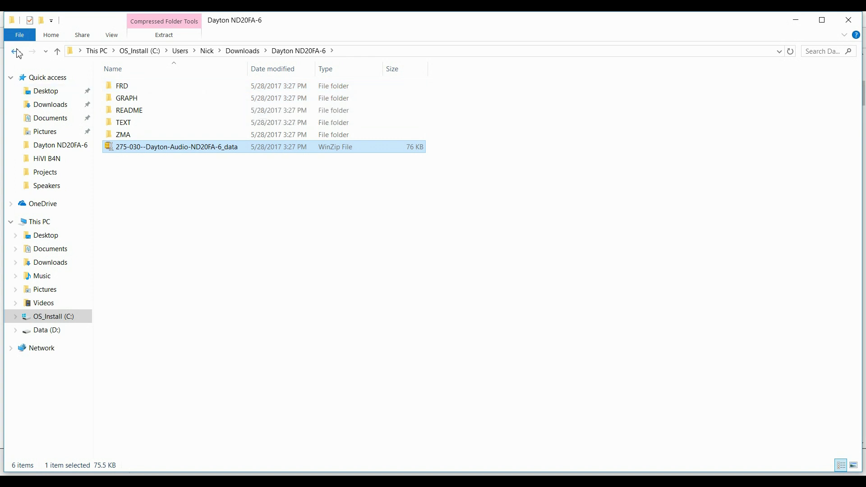
click(20, 52)
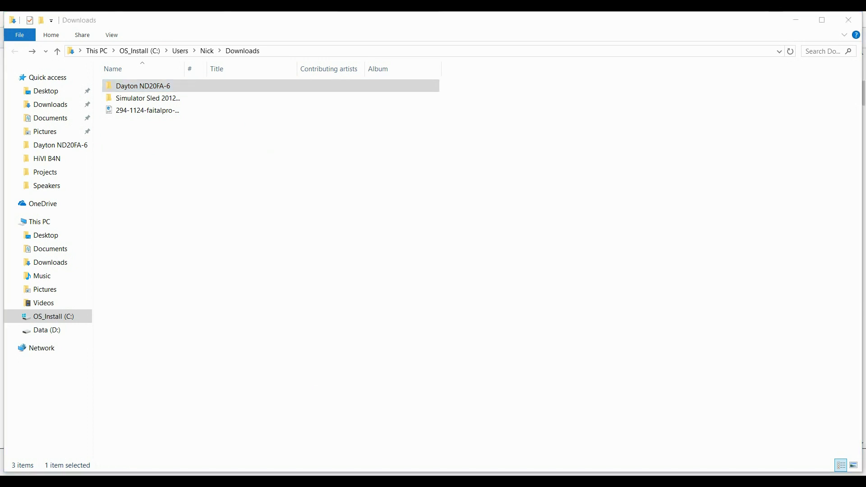
Search 'dayton 105-8' and filter Midrange/Midbass & Full-Range Drivers to 4" Dayton Audio models.
click(321, 481)
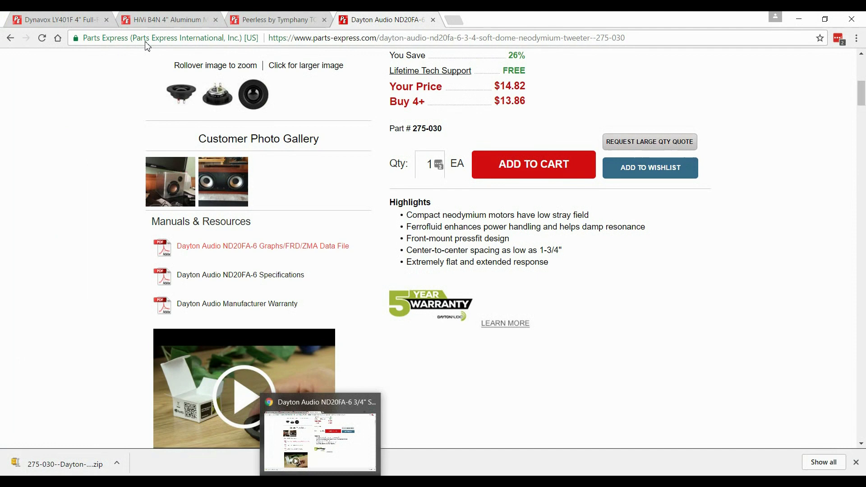
scroll(321, 221, up, 8)
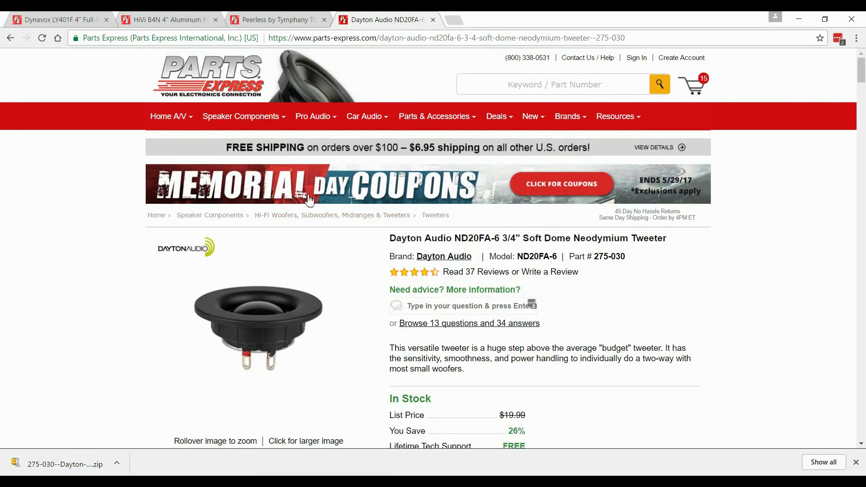
click(557, 85)
text(dayton 105)
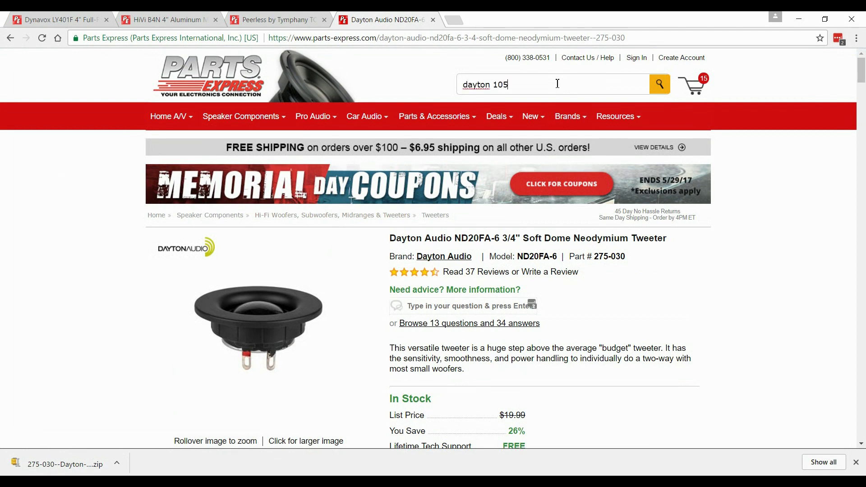
text(-8)
key(Return)
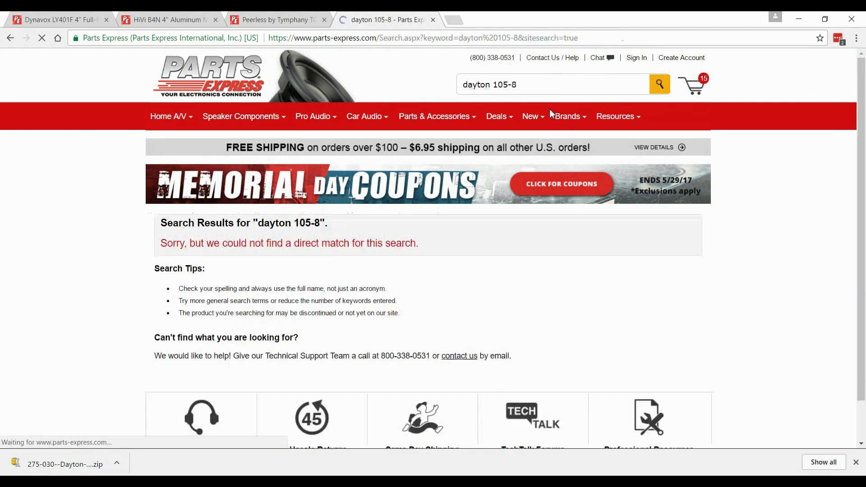
click(271, 116)
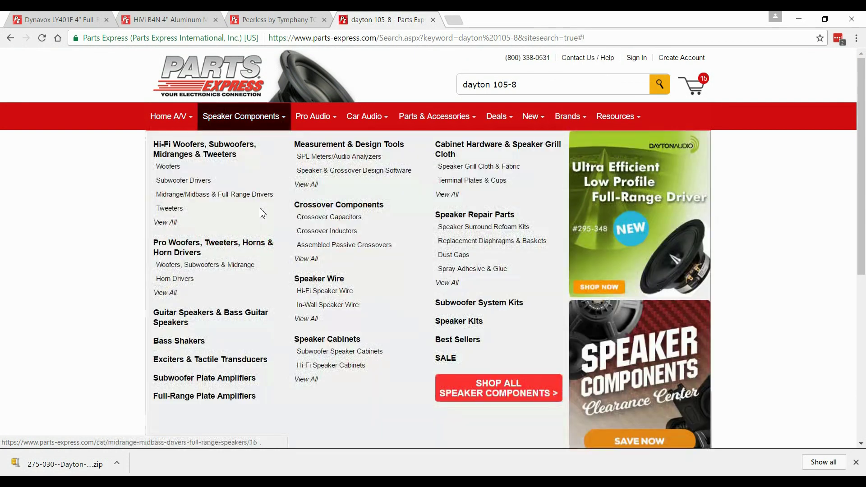
click(224, 195)
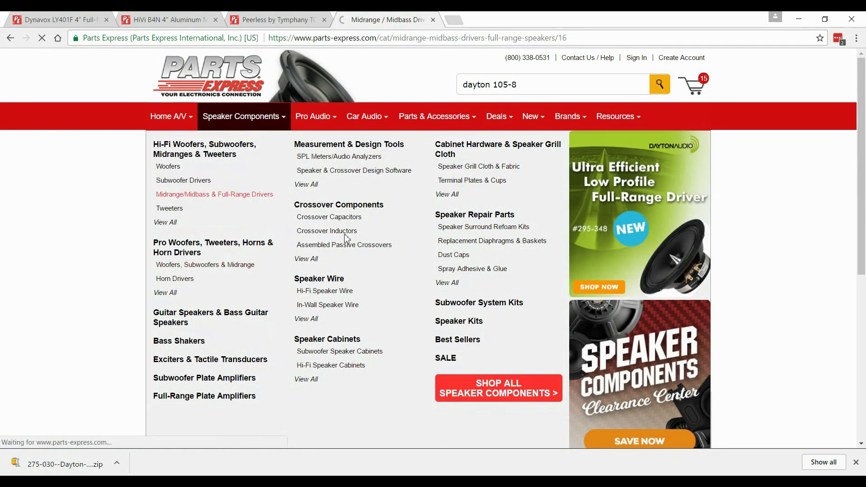
scroll(222, 260, down, 5)
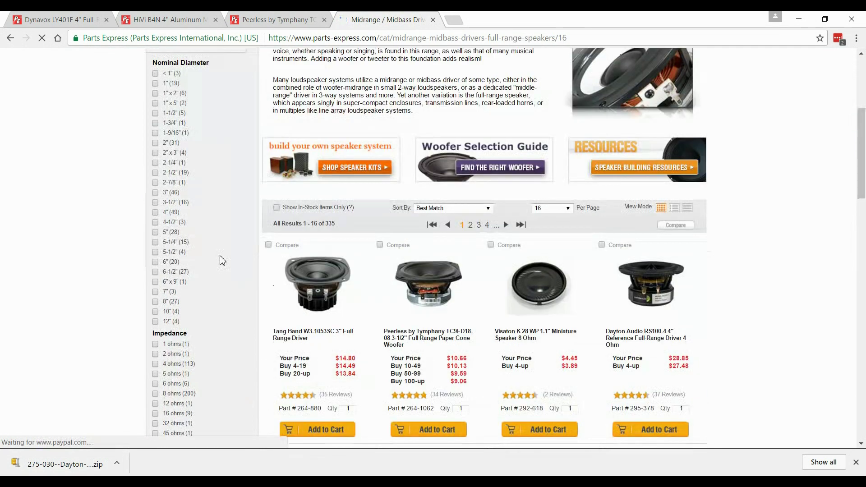
click(155, 212)
scroll(343, 239, down, 4)
scroll(187, 220, down, 12)
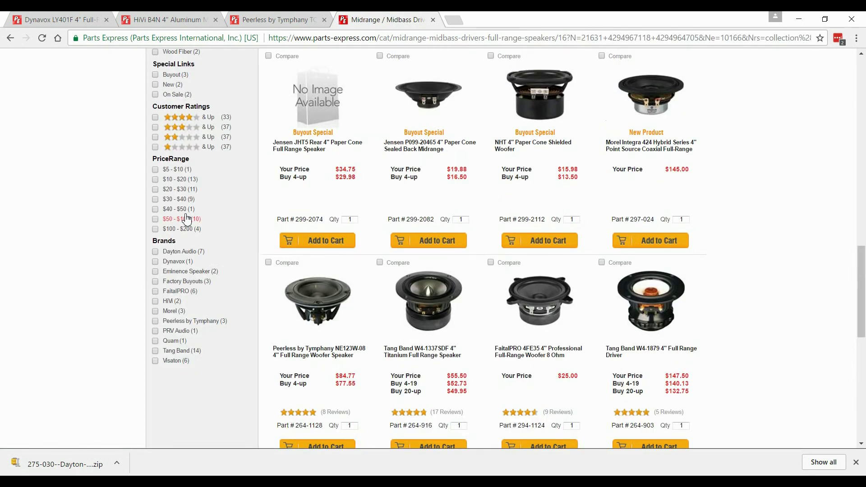
click(156, 252)
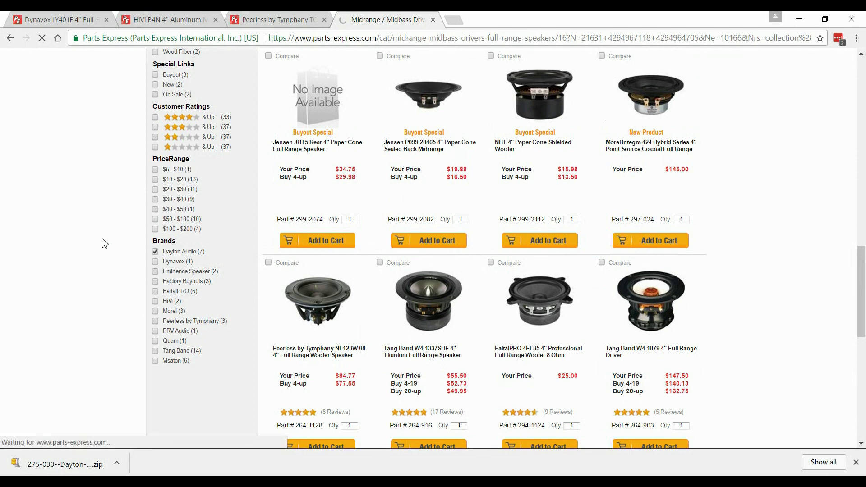
scroll(365, 238, down, 6)
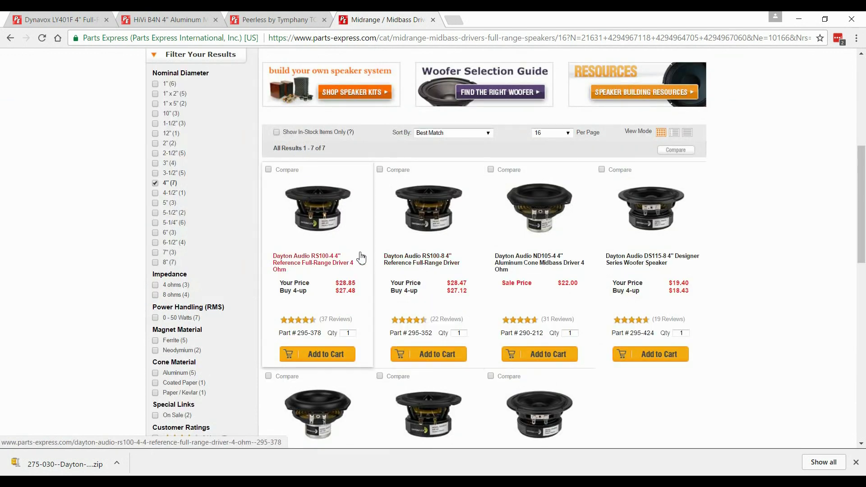
Download the ND105-4 Graphs/FRD/ZMA data zip from its product page.
click(520, 266)
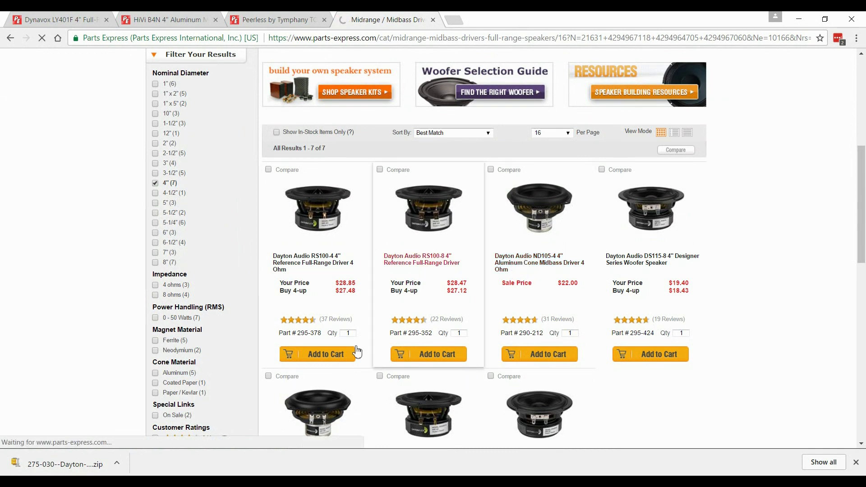
scroll(372, 263, down, 6)
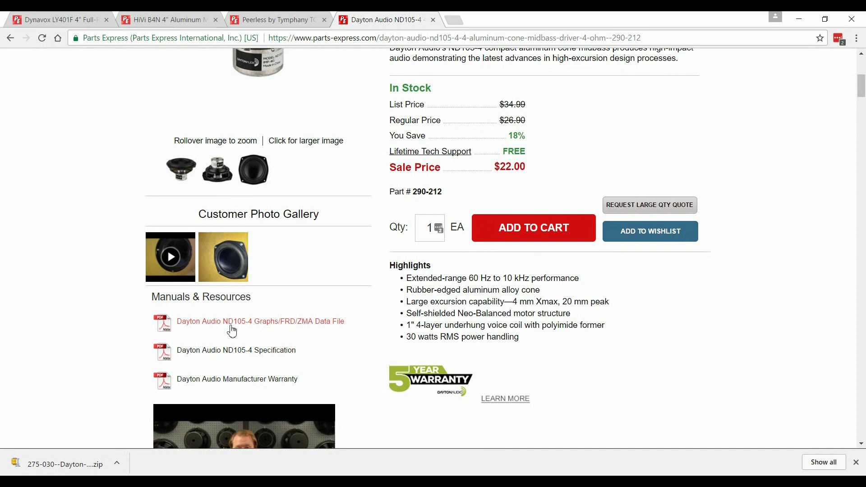
click(228, 322)
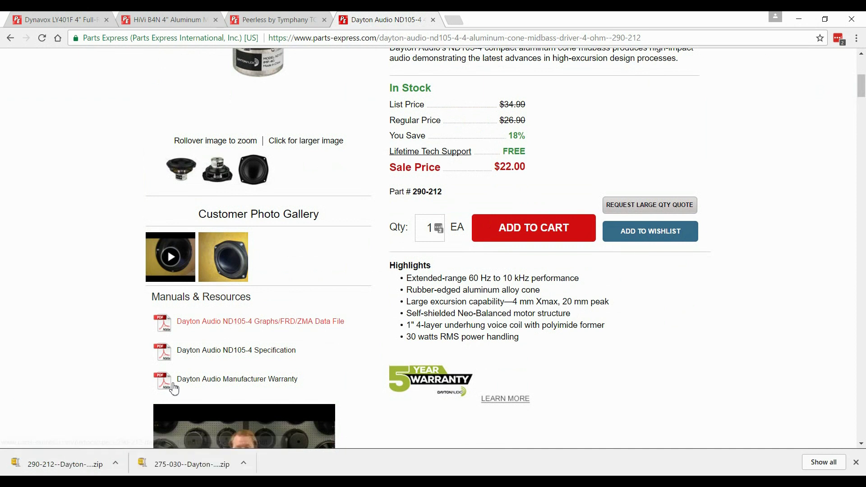
click(116, 469)
Create a new folder named 'Dayton 105-4' in Downloads.
click(134, 425)
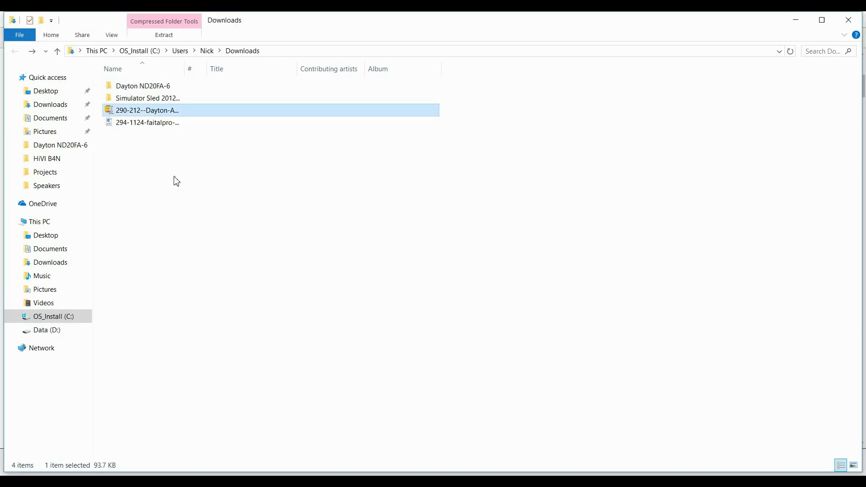
right_click(176, 181)
mouse_move(271, 312)
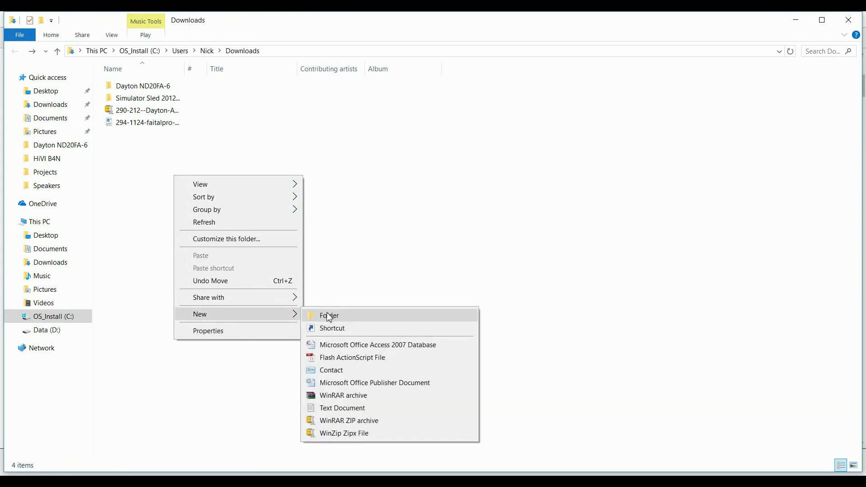
click(363, 320)
text(Dayton)
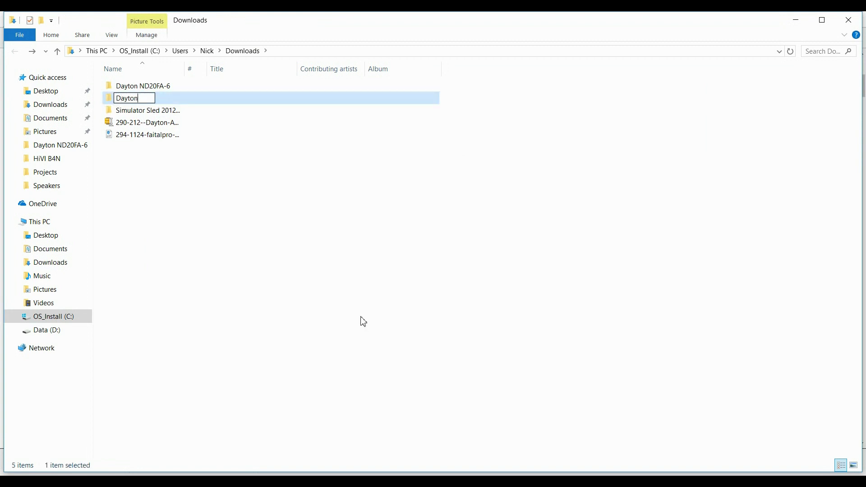
text(105-4)
key(Return)
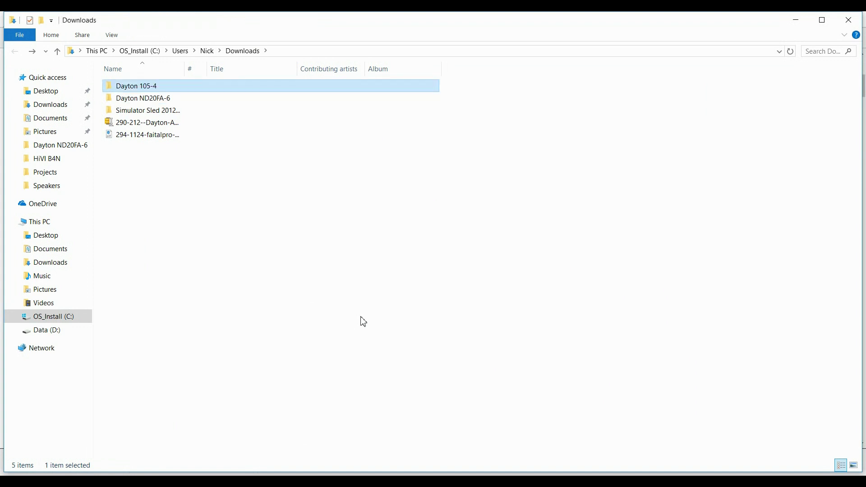
Move the ND105-4 zip into Dayton 105-4 and extract it there.
drag(174, 122, 168, 91)
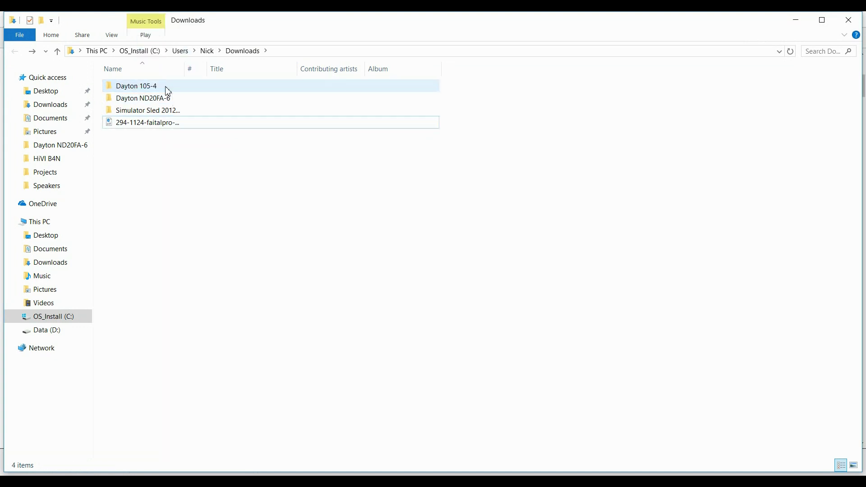
double_click(168, 90)
right_click(203, 85)
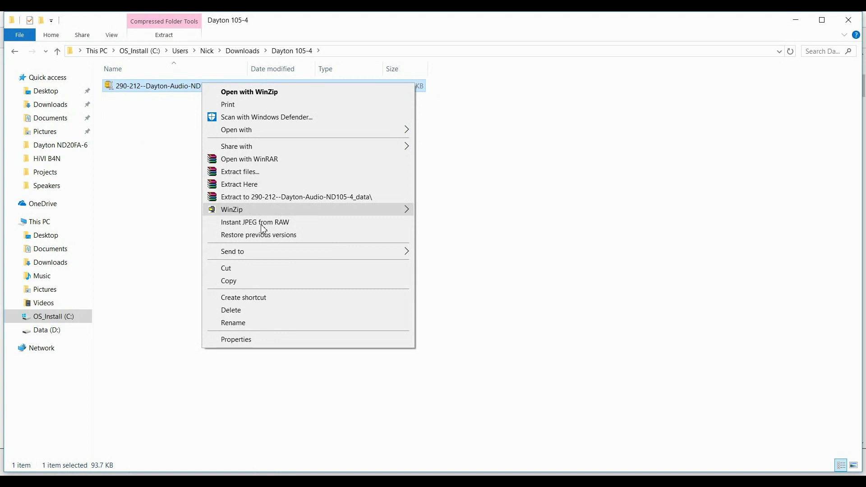
click(266, 188)
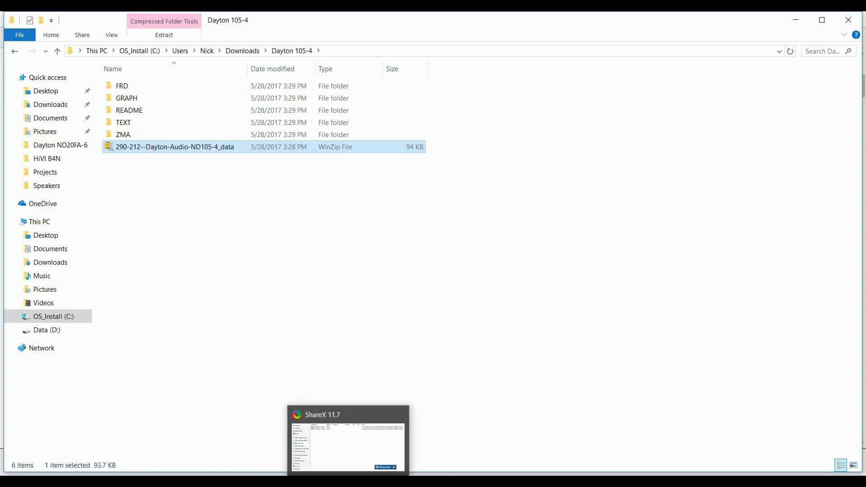
In Excel's Open dialog, browse to Downloads > Dayton ND20FA-6 > FRD to reach ND20FA-6@0.
click(376, 480)
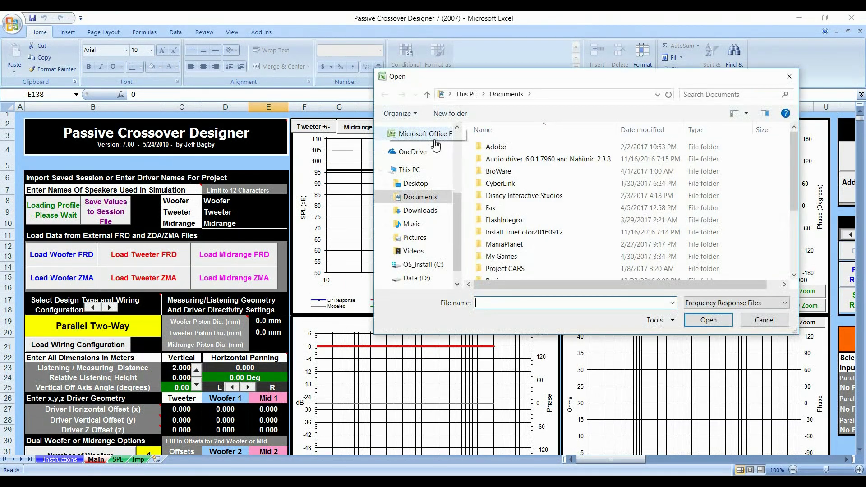
scroll(501, 261, down, 1)
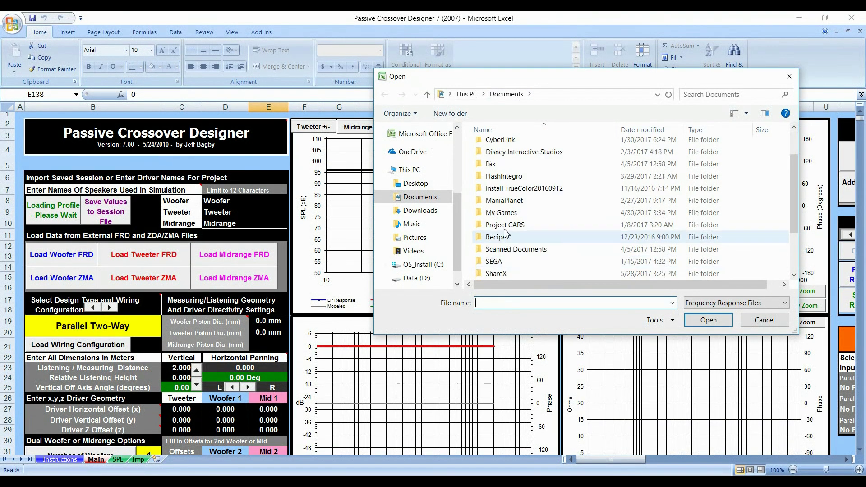
click(427, 211)
double_click(510, 160)
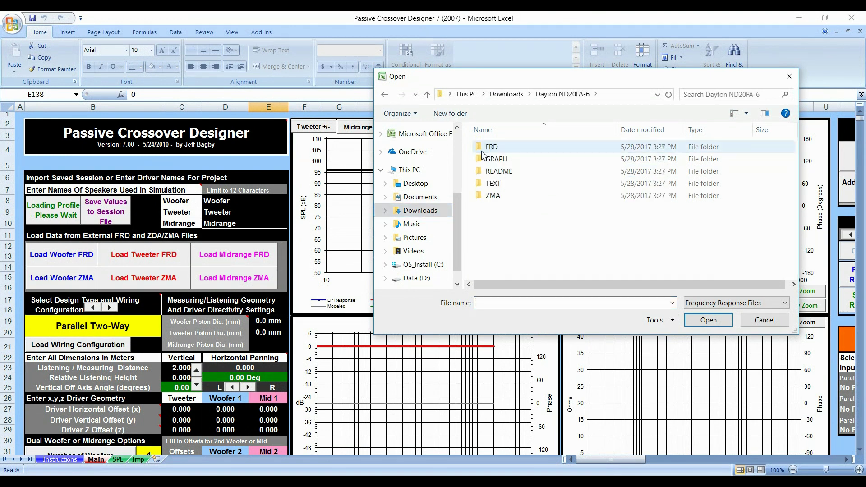
double_click(496, 148)
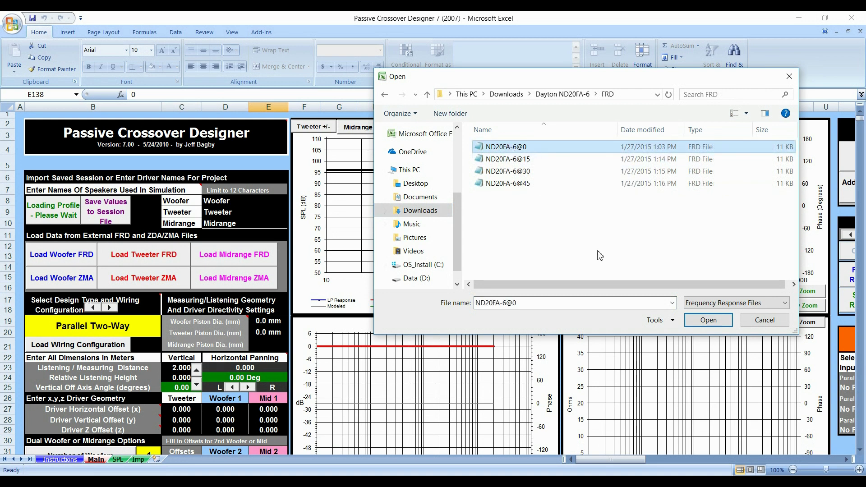
Load ND20FA-6@0 as the tweeter response and the ND20FA-6 ZMA file as its impedance.
click(690, 320)
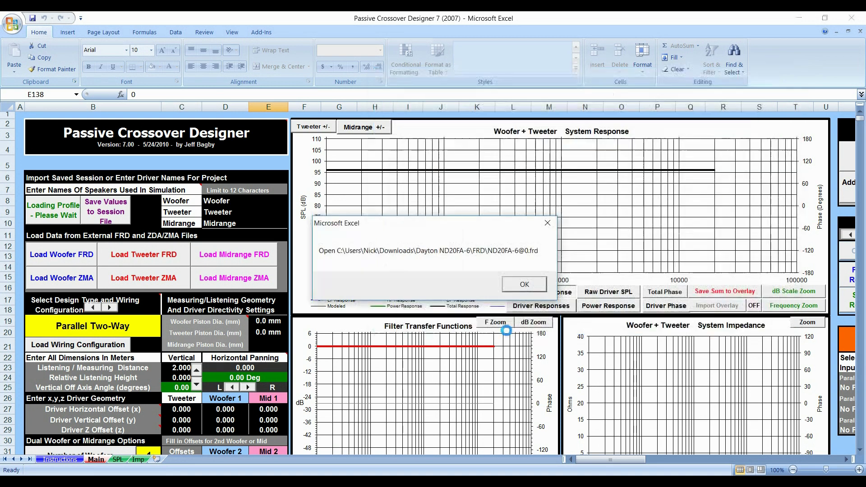
click(534, 285)
click(172, 284)
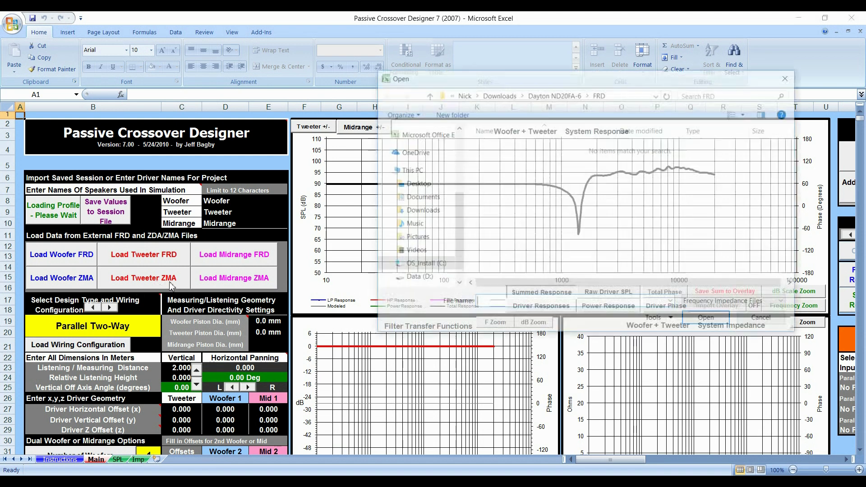
click(552, 95)
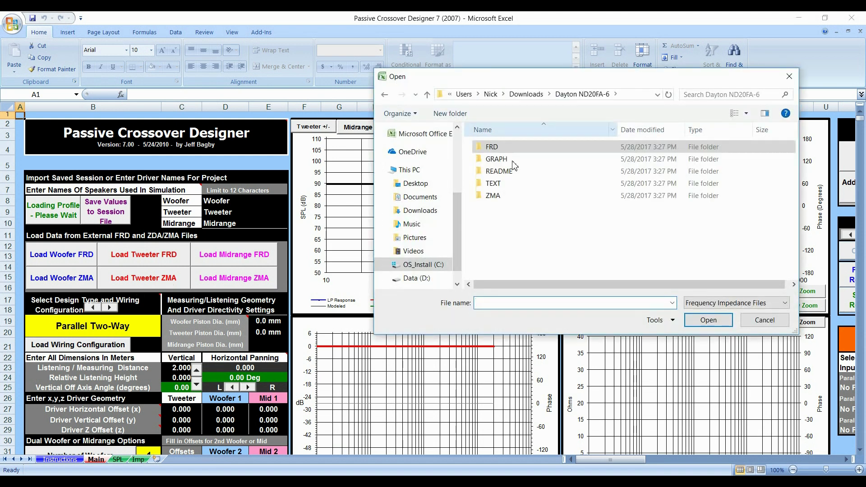
double_click(492, 196)
click(496, 147)
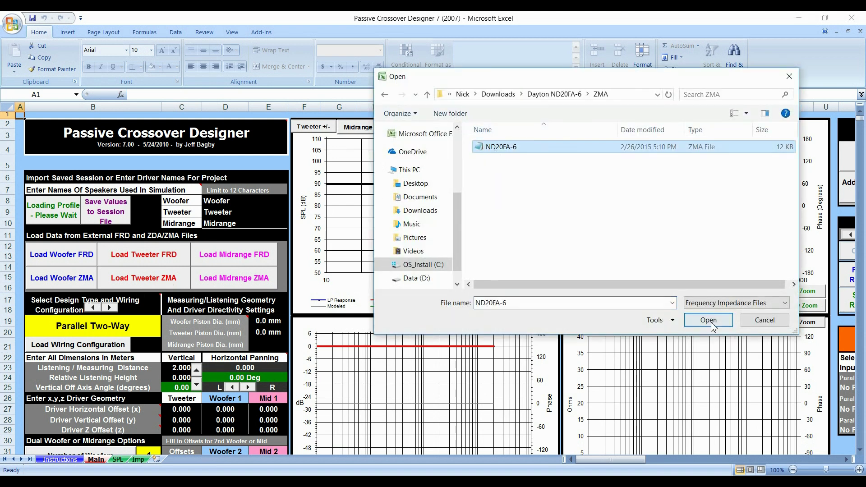
click(709, 321)
click(523, 285)
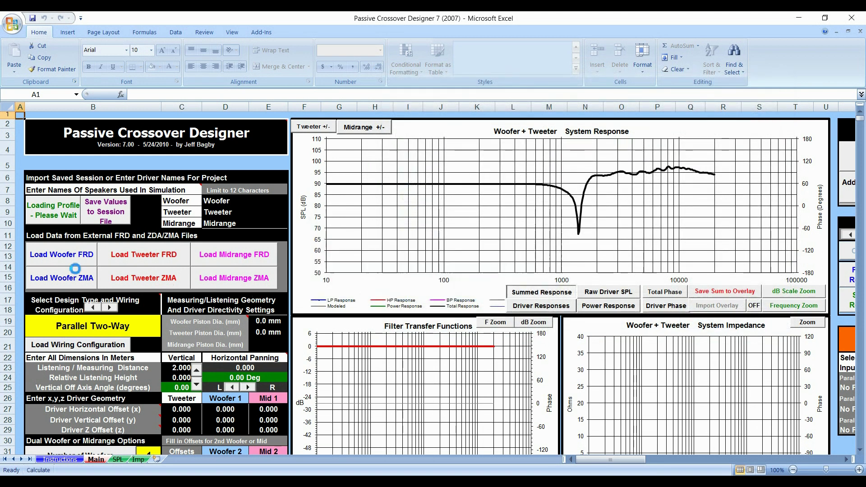
Load ND105-4@0 from Downloads > Dayton 105-4 > FRD as the woofer response file.
click(75, 268)
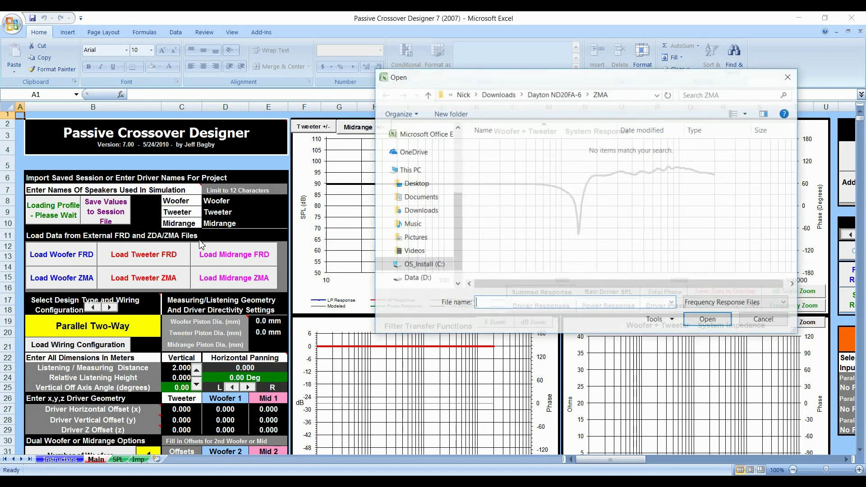
click(556, 94)
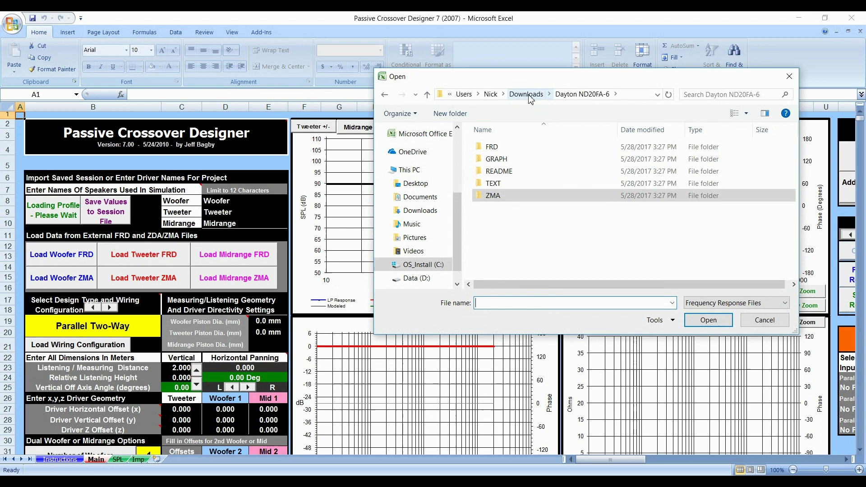
click(526, 94)
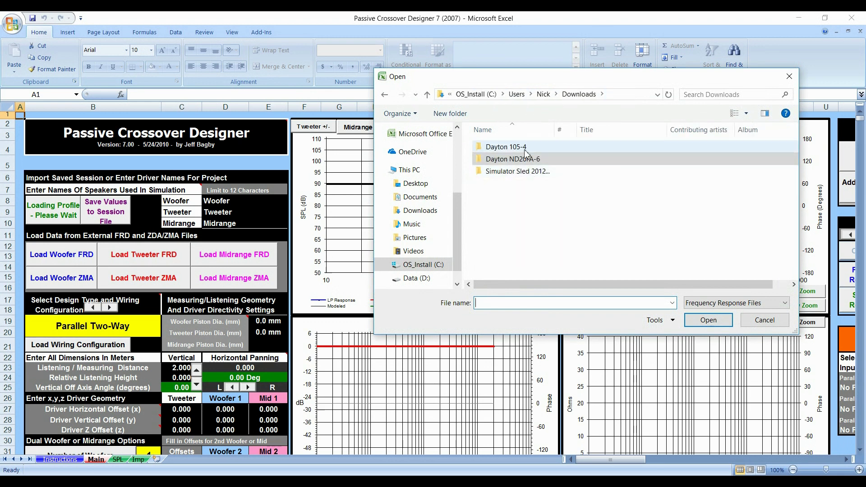
double_click(505, 147)
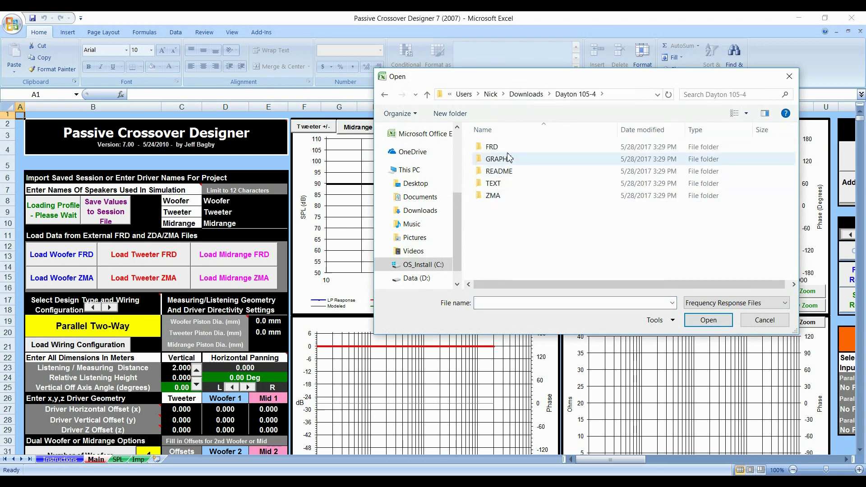
double_click(507, 147)
click(510, 148)
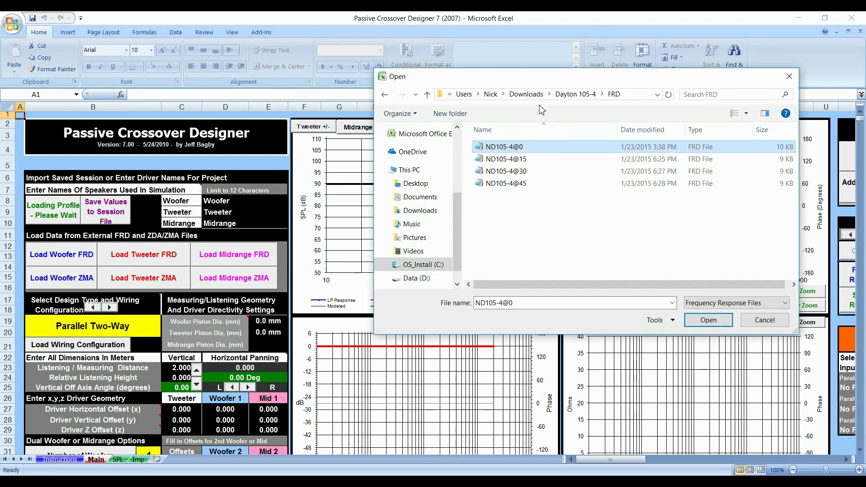
drag(612, 84, 558, 219)
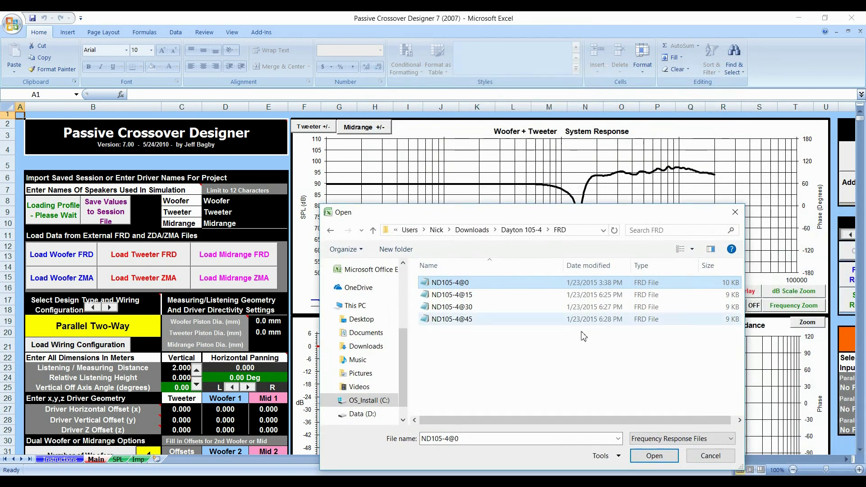
click(653, 455)
click(514, 284)
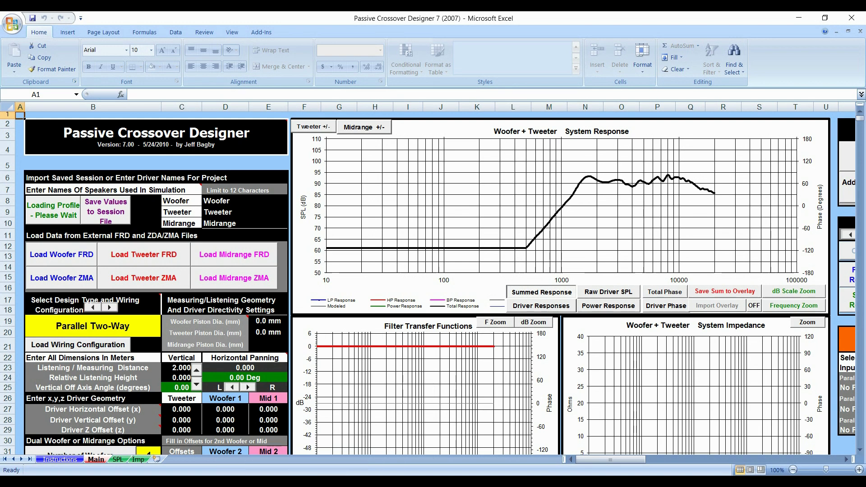
Open the ND105-4@0 response file from Dayton 105-4 > FRD in Notepad.
mouse_move(232, 430)
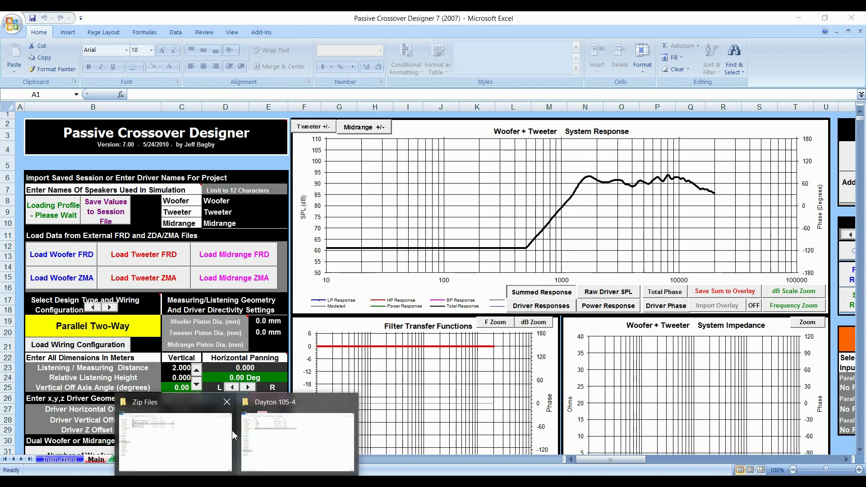
click(272, 439)
click(268, 158)
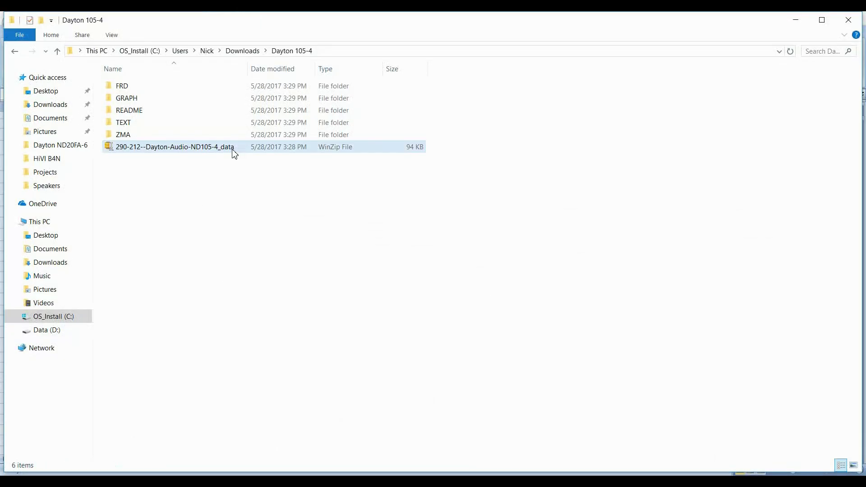
mouse_move(244, 153)
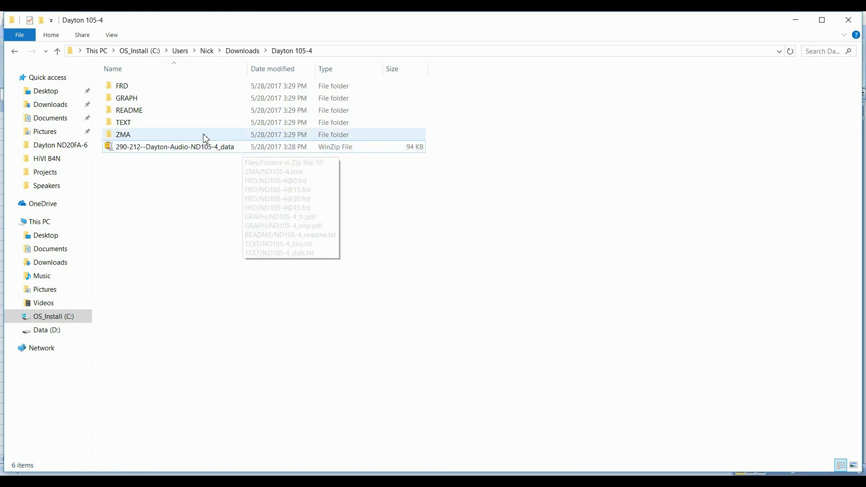
double_click(122, 86)
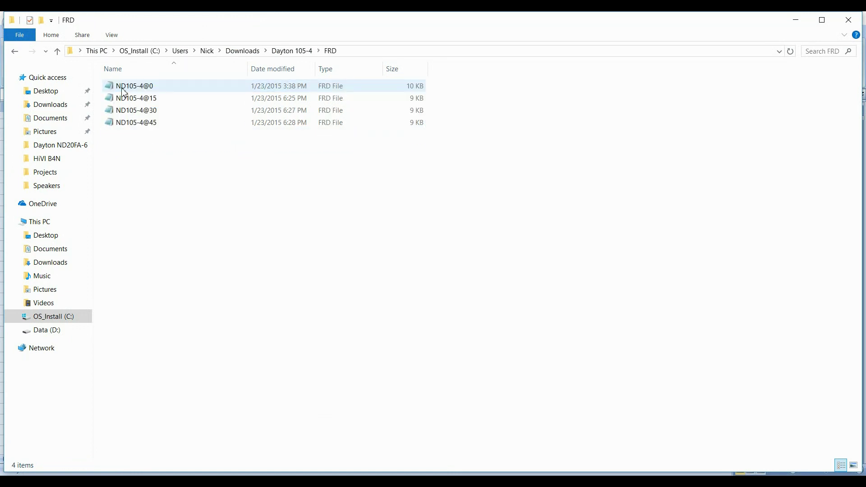
double_click(170, 89)
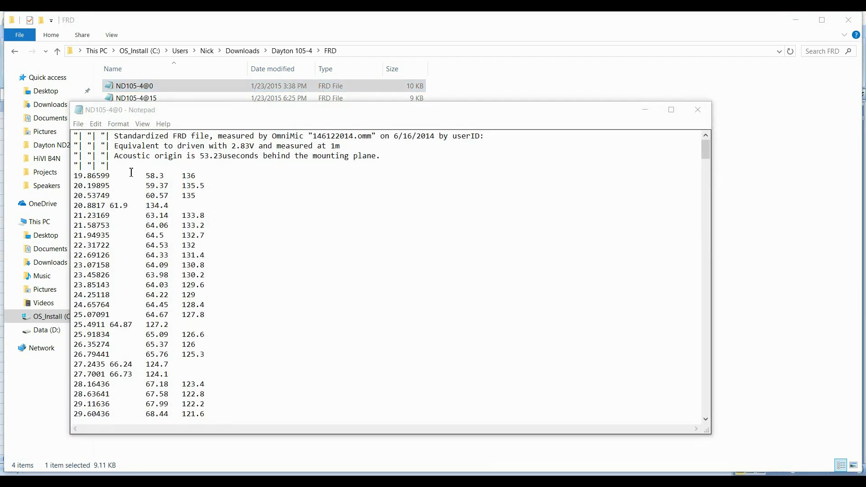
Delete the four header lines, save the file, and close Notepad.
drag(162, 169, 40, 124)
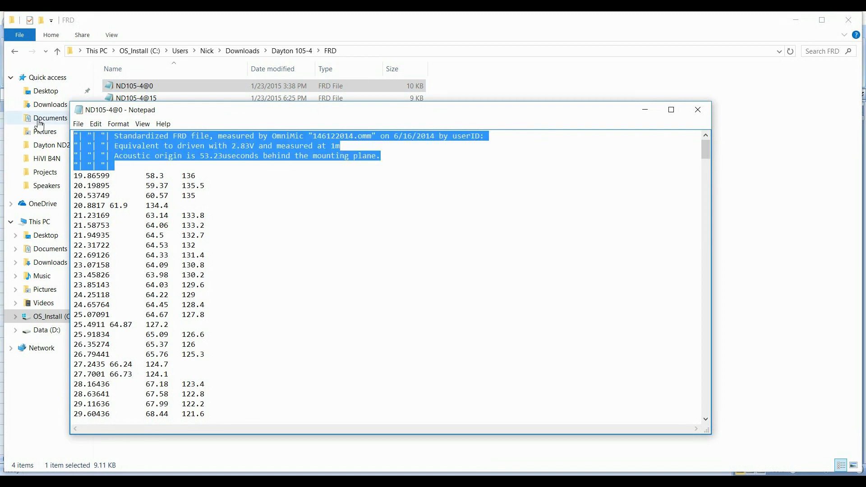
key(Delete)
key(Delete)
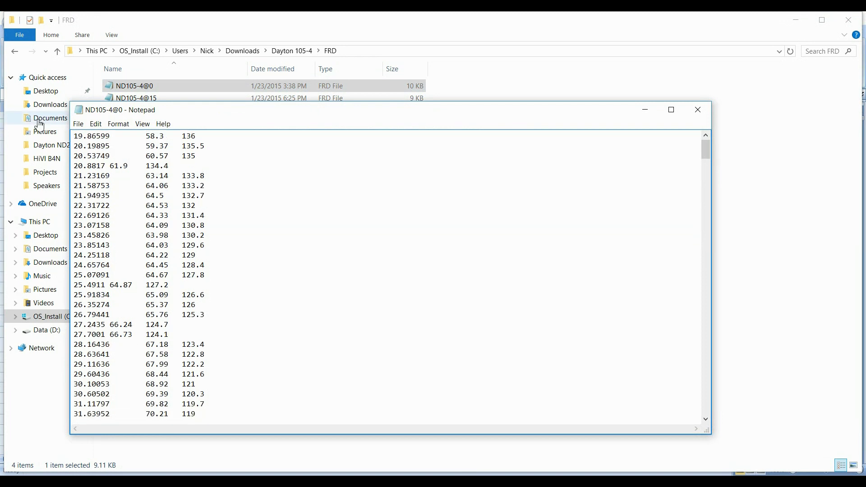
mouse_move(706, 158)
mouse_down()
mouse_move(708, 448)
mouse_move(707, 147)
mouse_up()
click(79, 124)
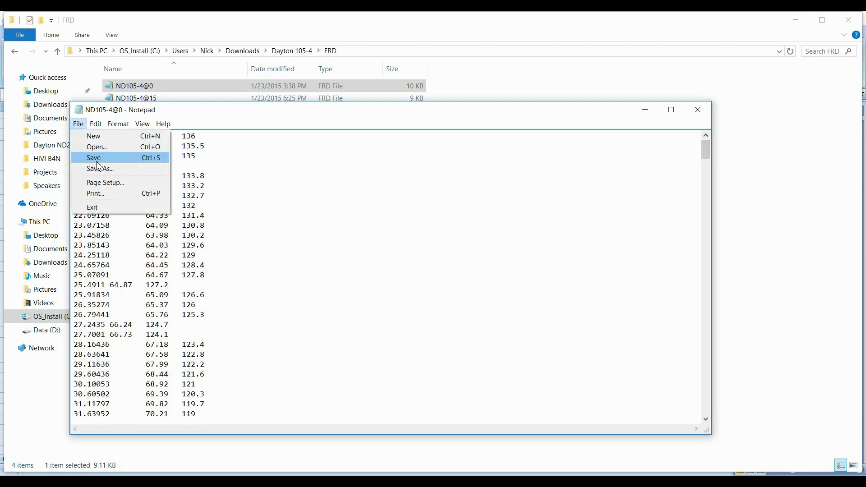
click(96, 157)
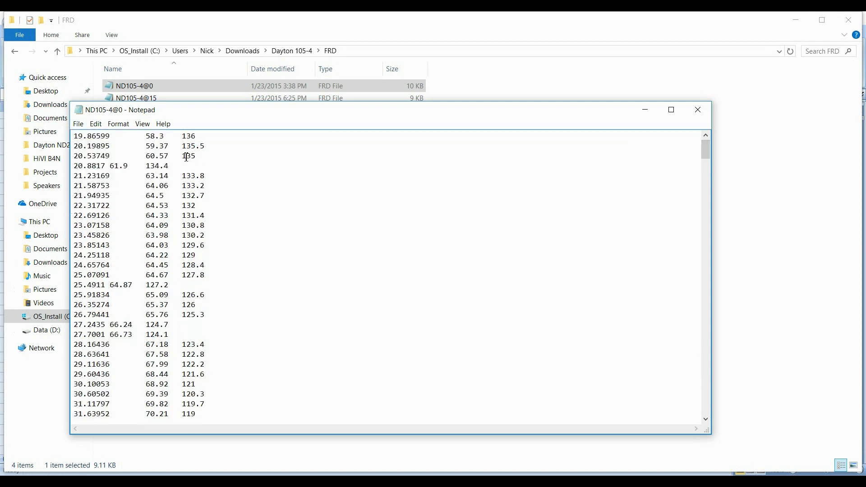
click(698, 110)
Reload the edited ND105-4@0 file as the woofer FRD in Passive Crossover Designer.
click(377, 433)
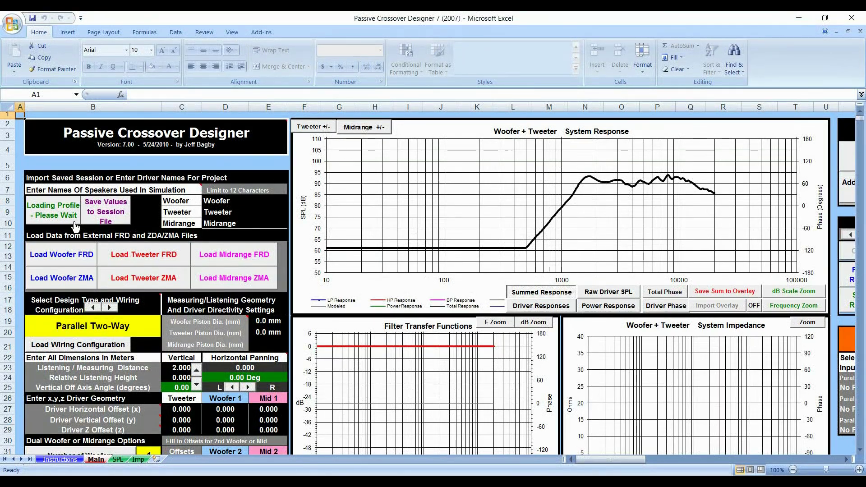
click(59, 259)
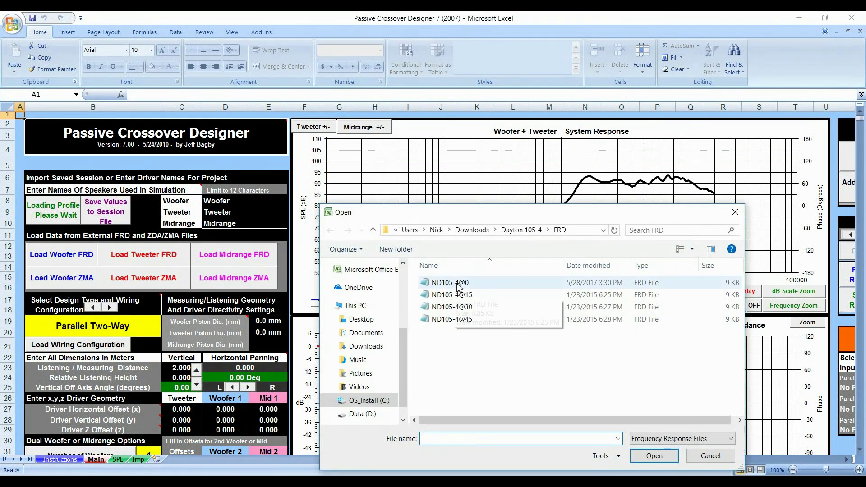
click(451, 282)
click(653, 455)
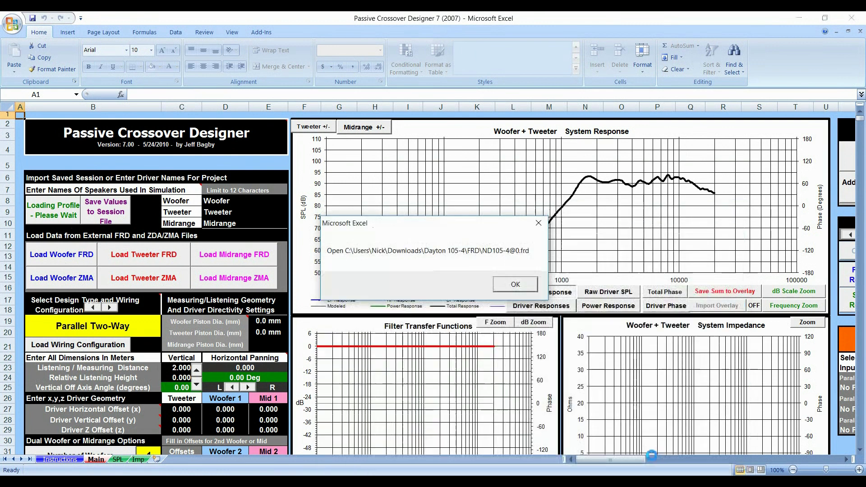
click(517, 284)
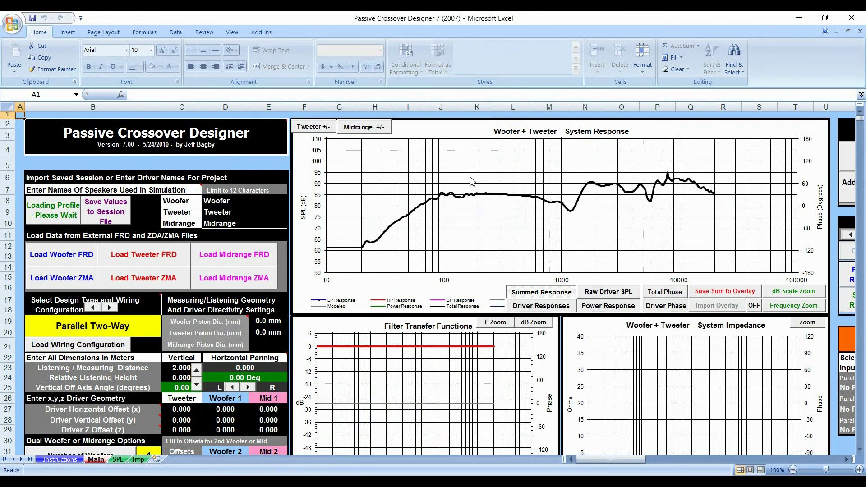
Bring up Chrome's HiVi B4N 4" aluminum midbass page and scroll to Manuals & Resources.
click(798, 18)
click(795, 20)
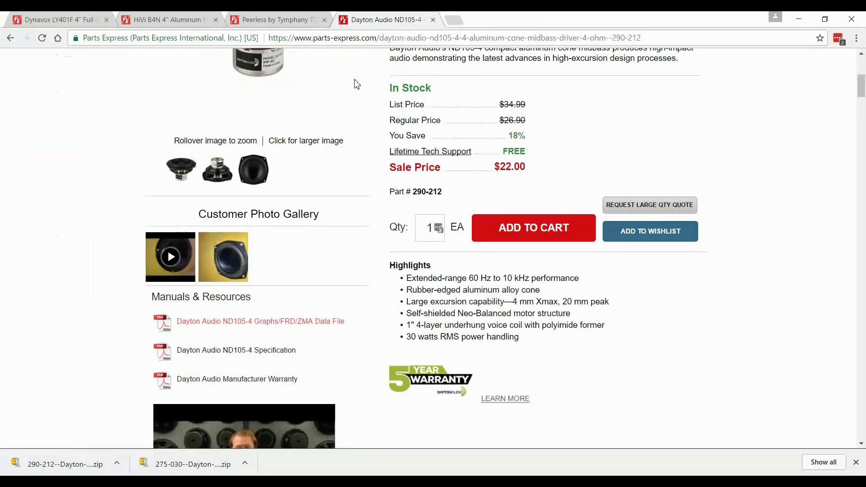
scroll(294, 116, up, 7)
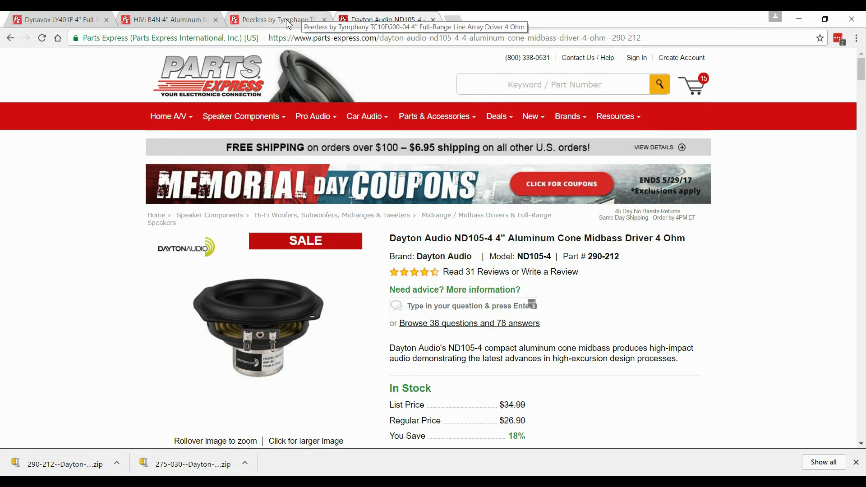
click(166, 19)
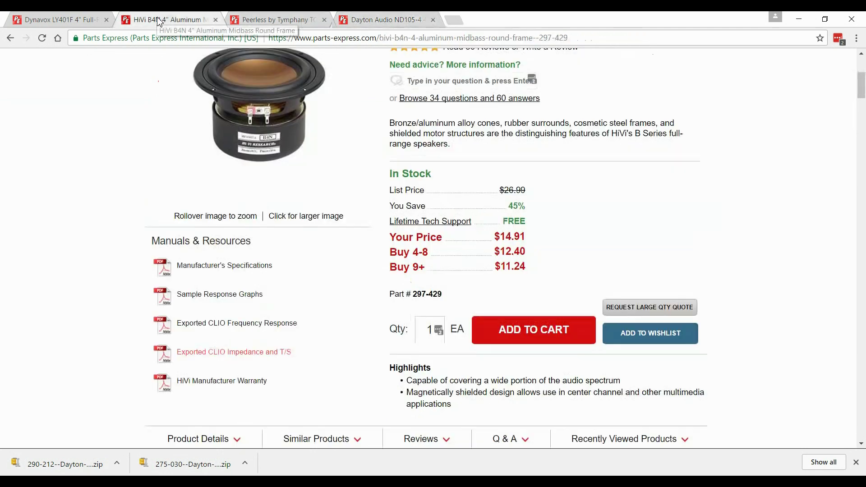
scroll(332, 260, up, 5)
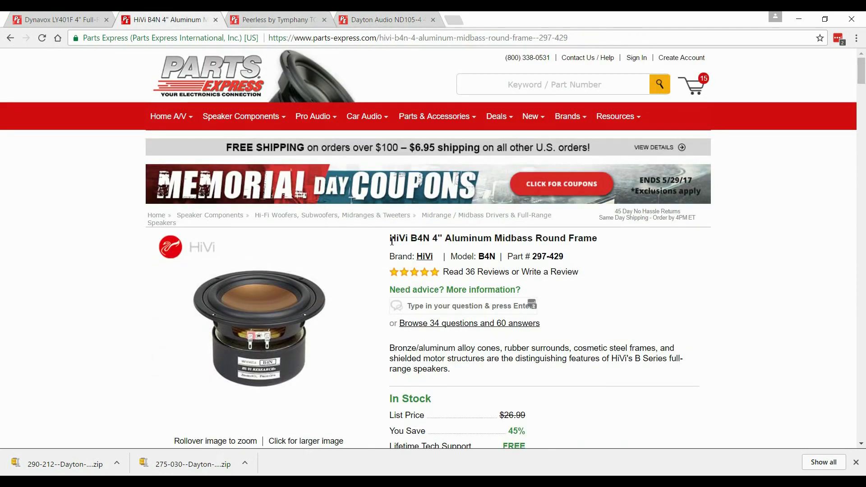
drag(391, 239, 632, 252)
click(653, 263)
scroll(621, 244, down, 3)
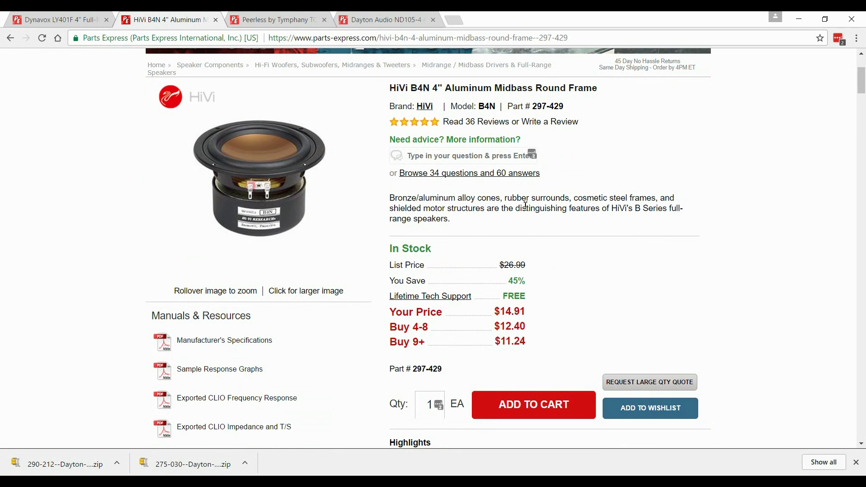
scroll(277, 230, down, 3)
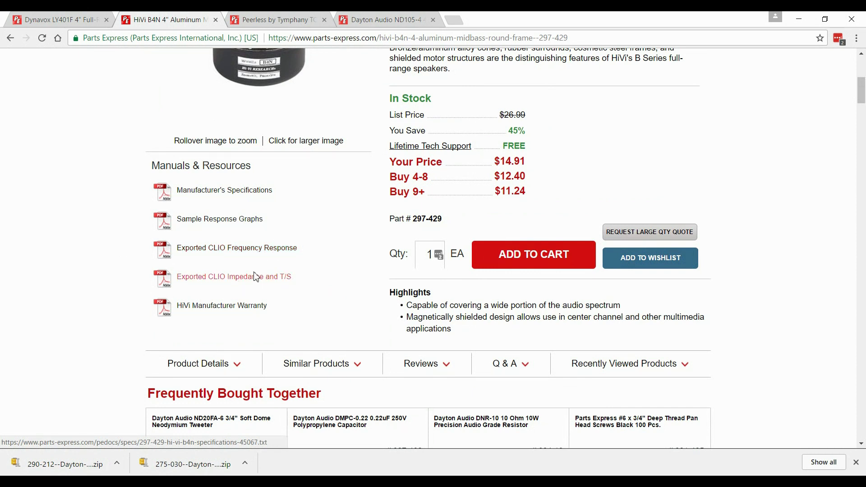
Open the HiVi B4N exported CLIO frequency-response table in Chrome and copy all its rows.
click(255, 254)
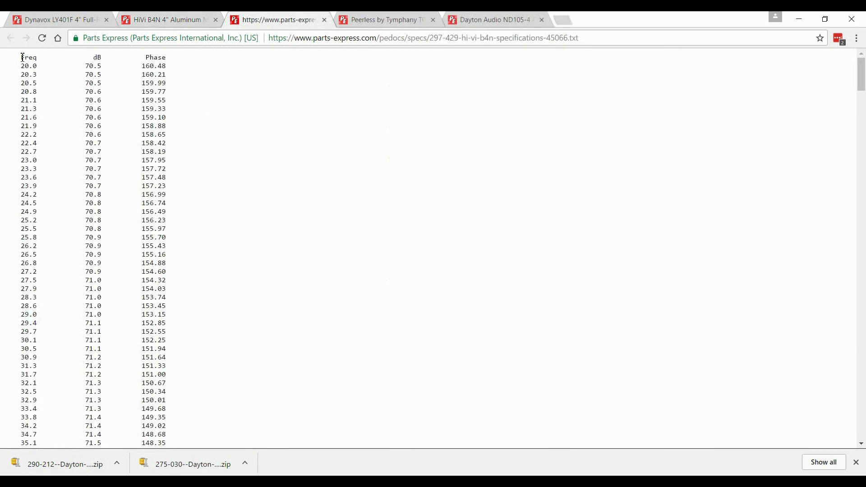
drag(21, 68, 166, 440)
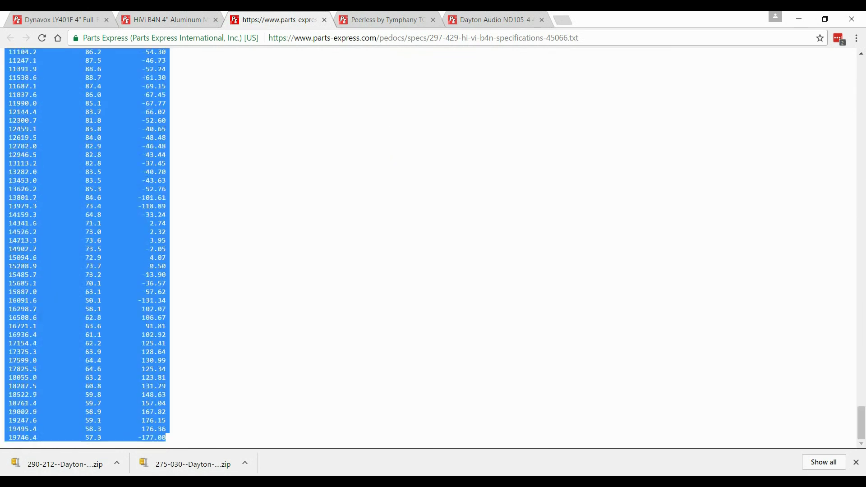
right_click(69, 315)
click(90, 328)
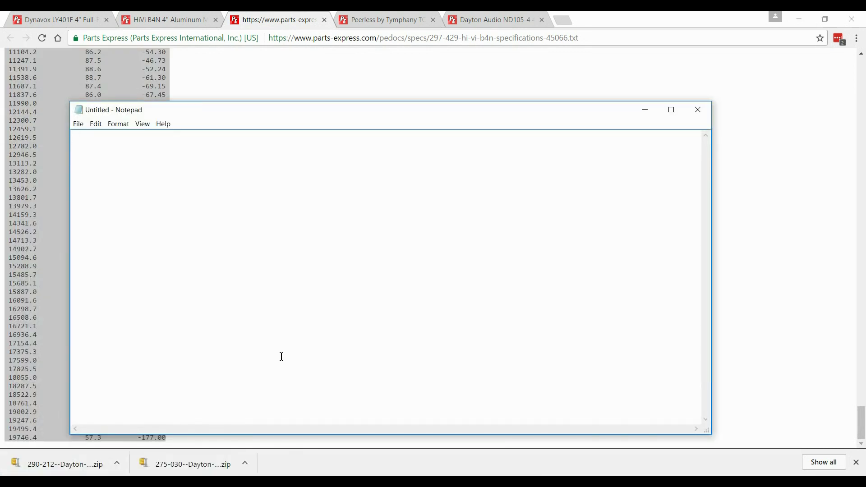
Paste the frequency table into Notepad and save it as B4N.frd, replacing the existing file.
key(ctrl+v)
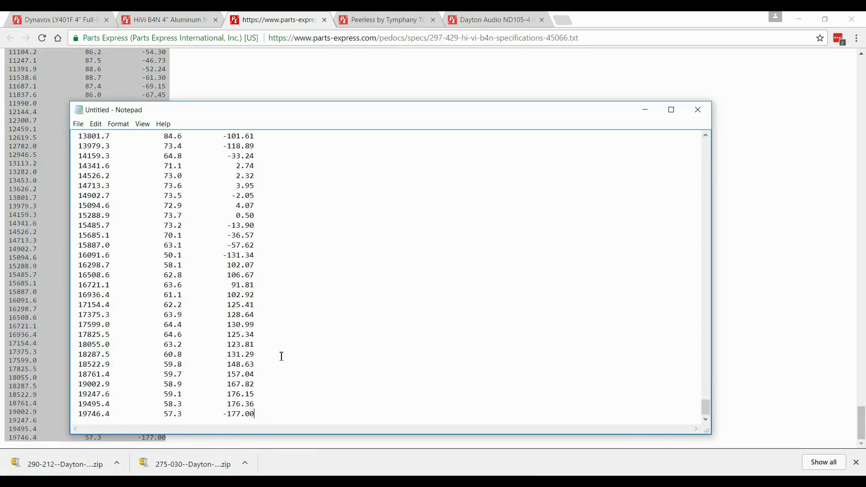
click(78, 124)
click(95, 169)
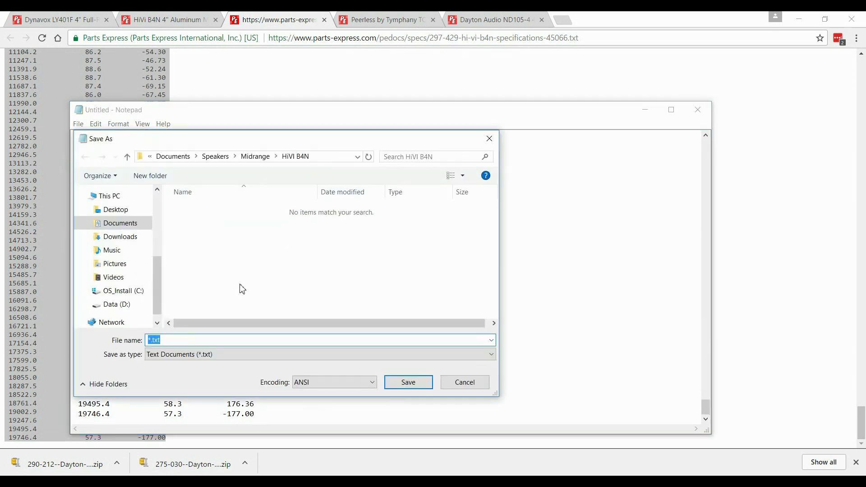
text(B)
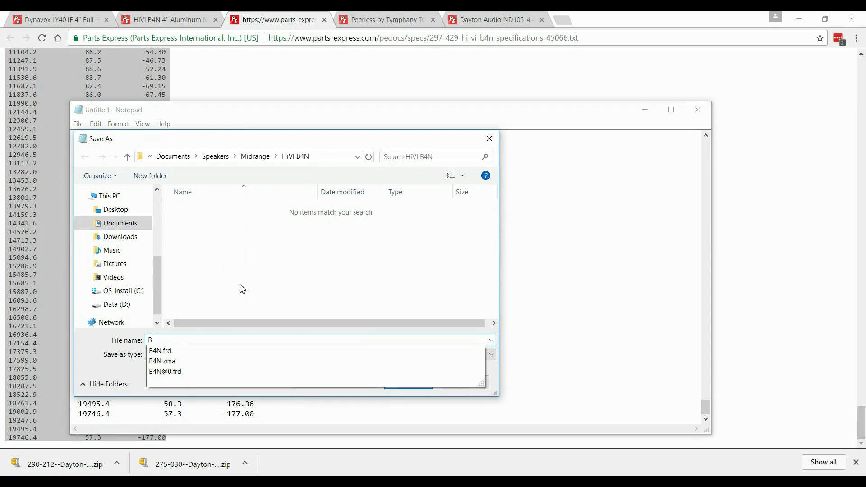
text(4N.)
key(Down)
key(Return)
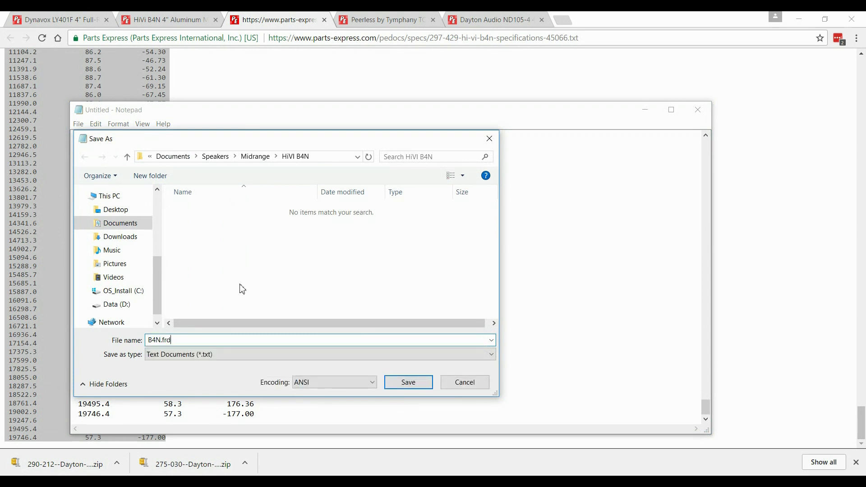
click(410, 387)
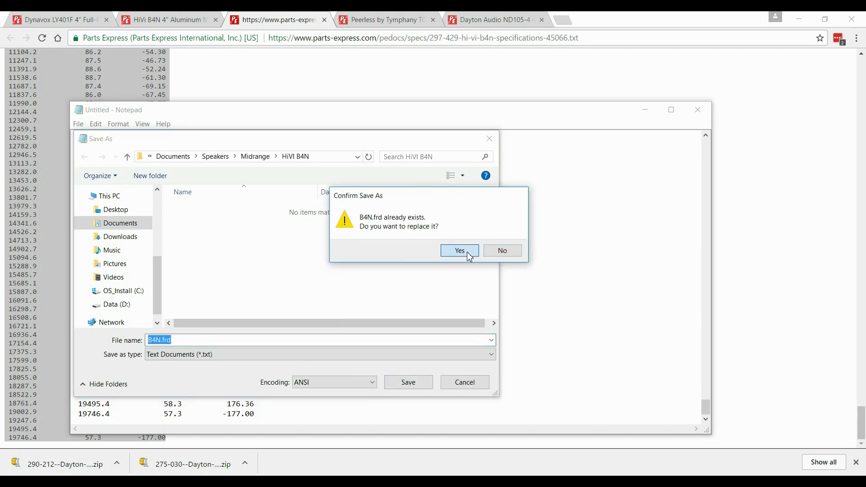
click(459, 250)
Close Notepad and the data tab, then open the B4N specifications text and select its impedance table.
click(698, 109)
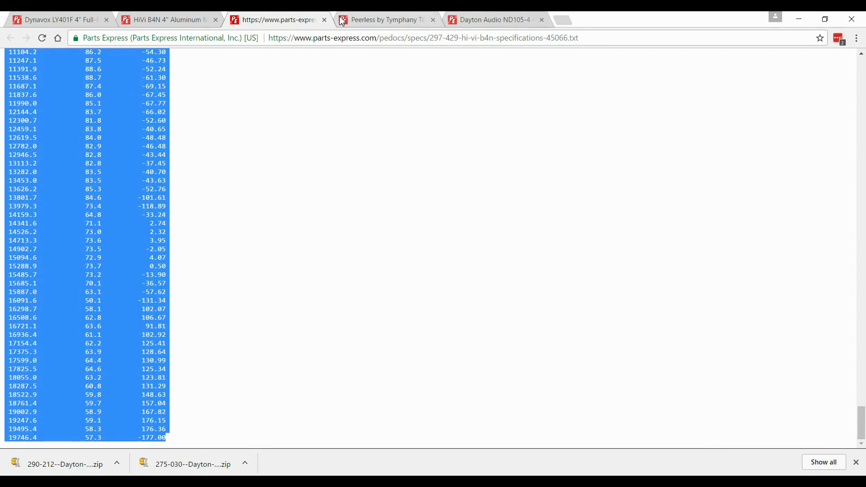
click(325, 20)
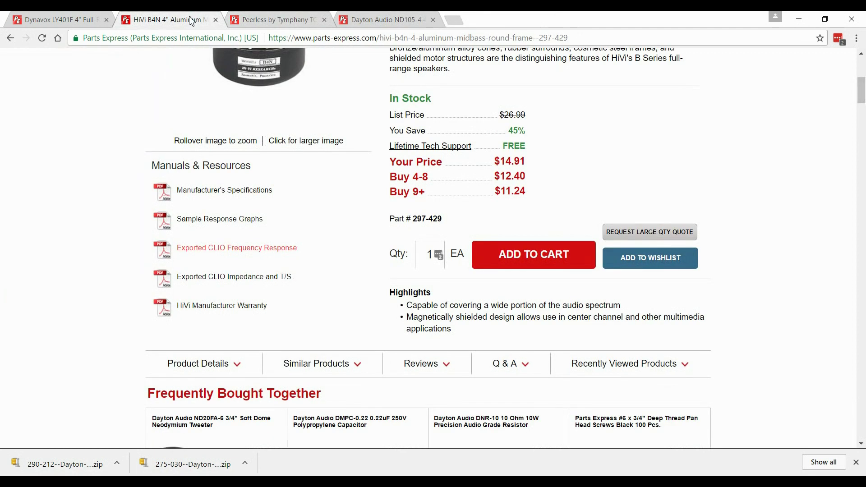
click(234, 282)
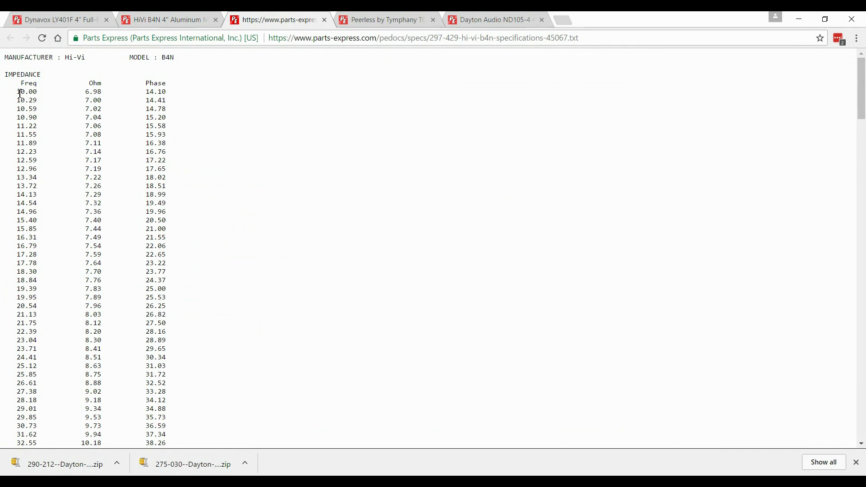
drag(21, 92, 168, 261)
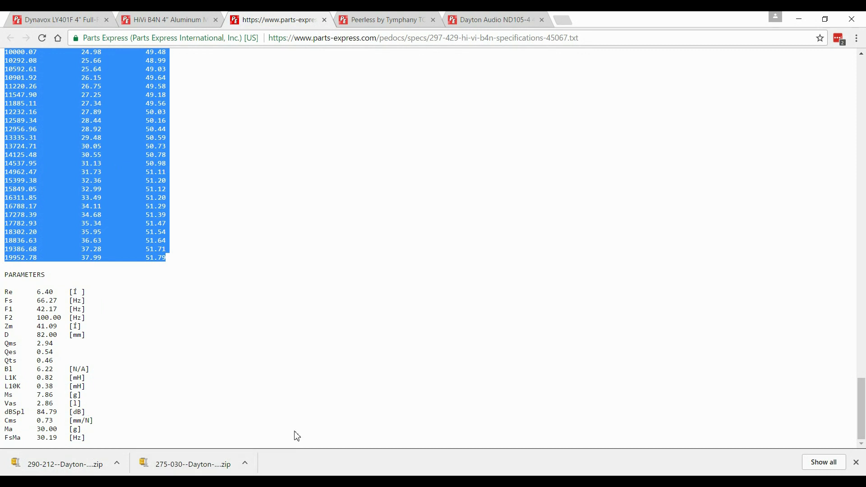
key(super)
Start a new Notepad window and paste the copied impedance table into it.
text(notep)
key(Return)
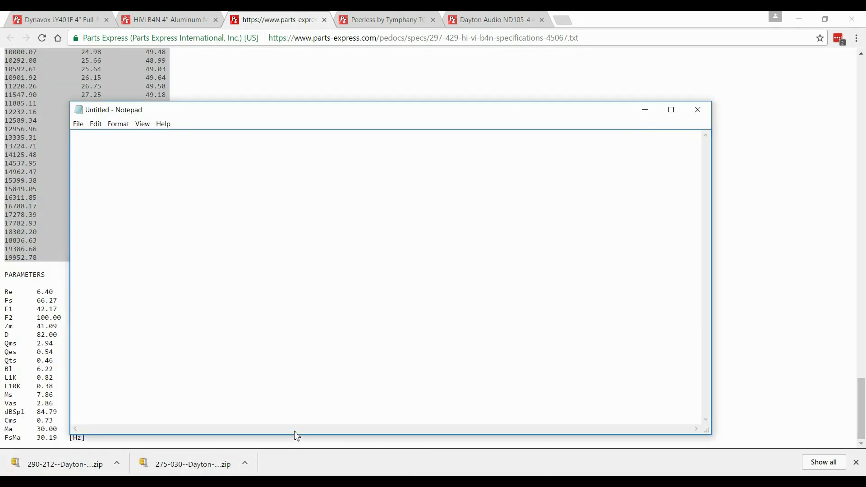
click(296, 432)
key(ctrl+v)
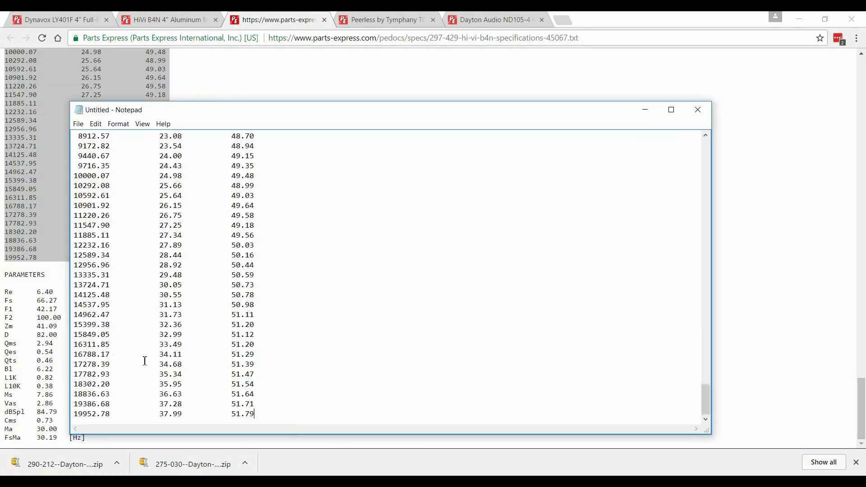
Save the note as B4N.zma in the HiVi B4N folder, overwriting the old file.
click(79, 124)
click(108, 170)
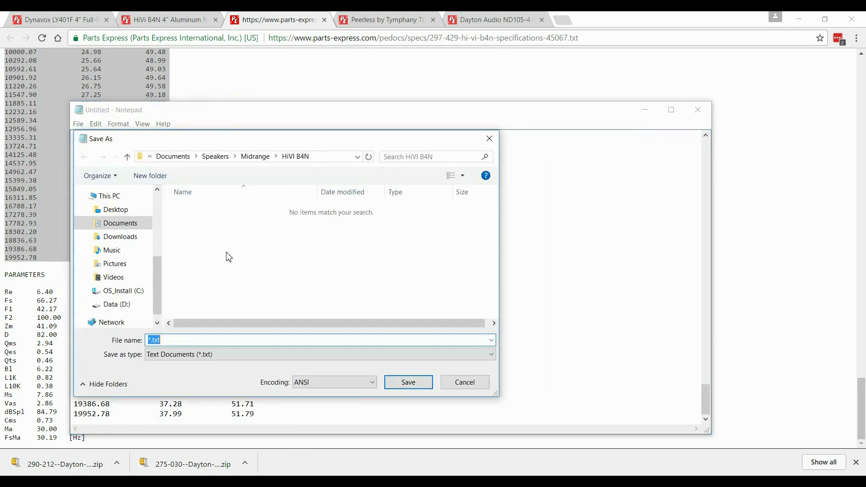
text(hi)
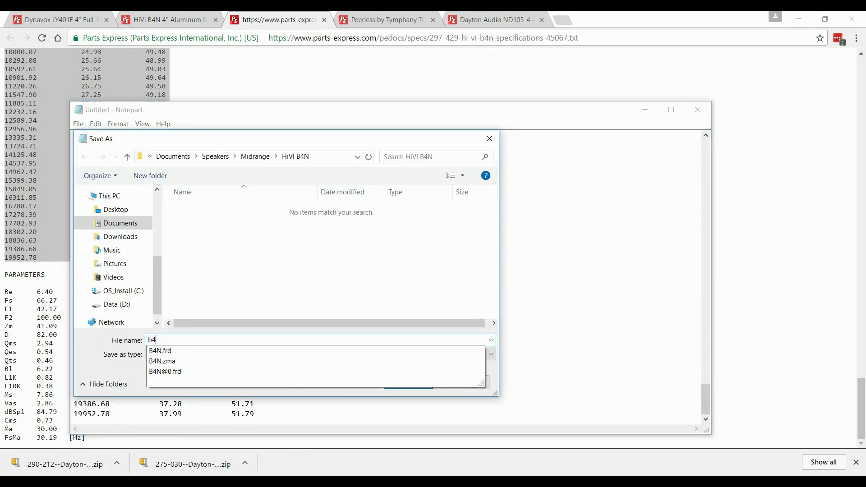
key(BackSpace)
key(BackSpace)
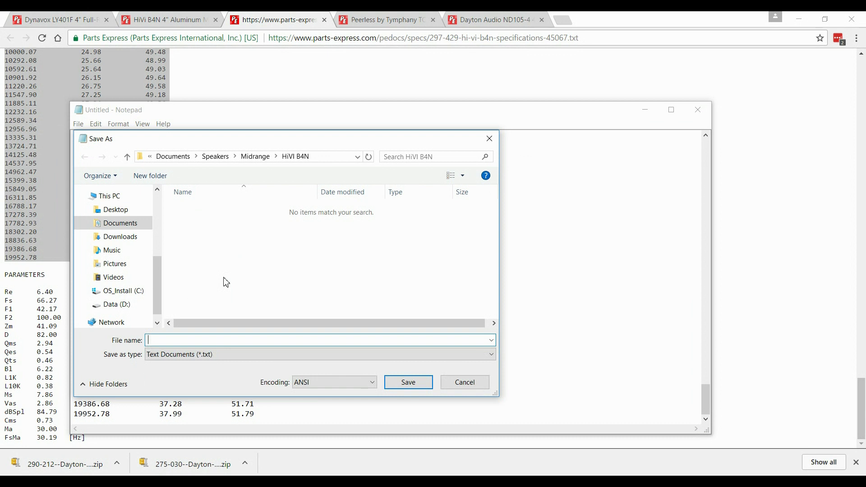
text(B4N)
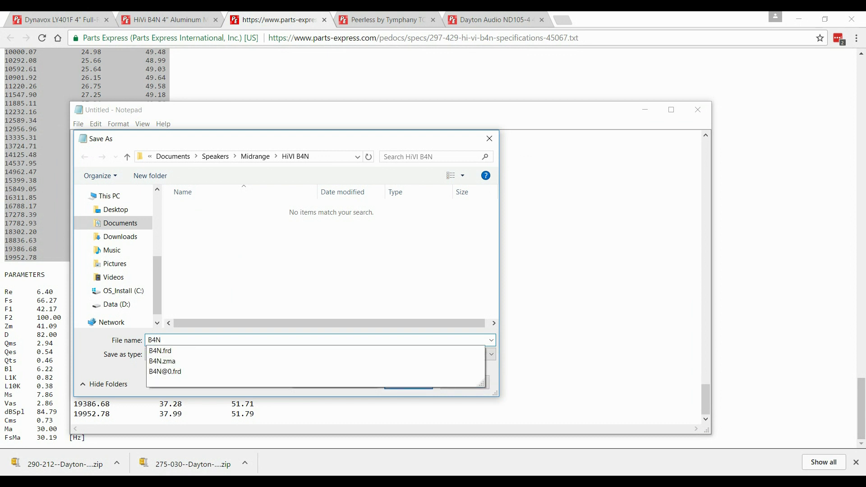
text(.zma)
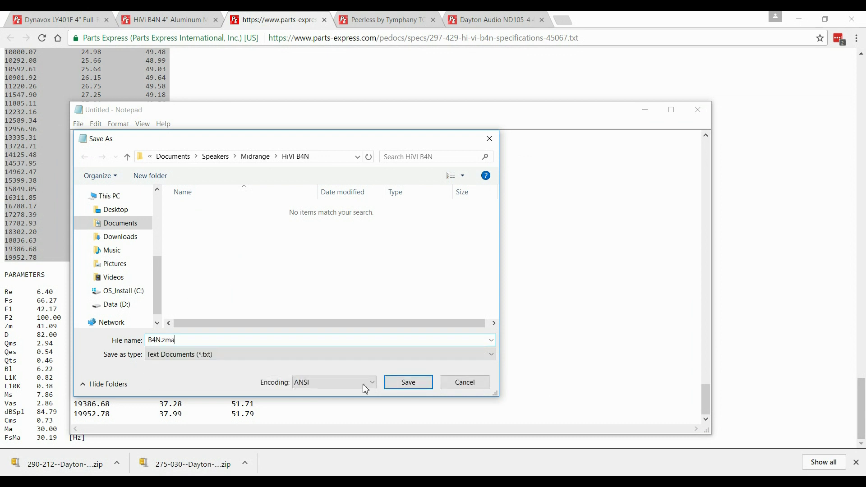
click(412, 382)
click(449, 251)
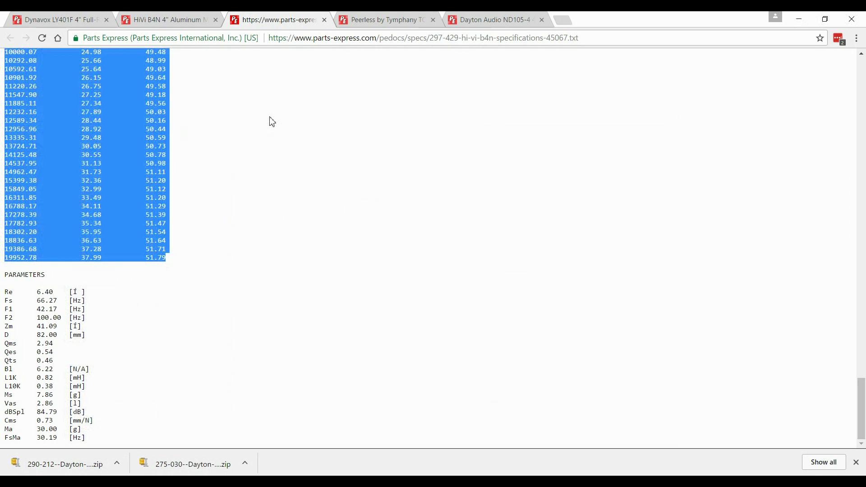
Go to the Dynavox LY401F product page, hide the downloads bar, and scroll to Manuals & Resources.
click(166, 21)
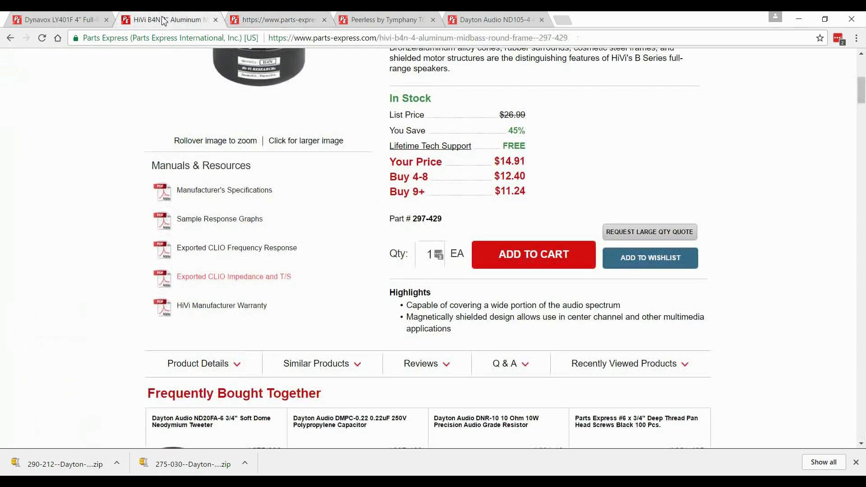
scroll(334, 224, up, 7)
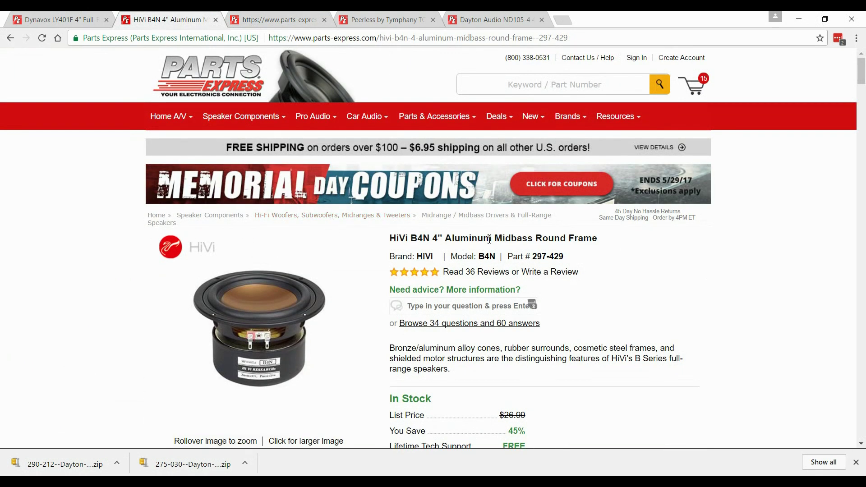
scroll(498, 302, down, 5)
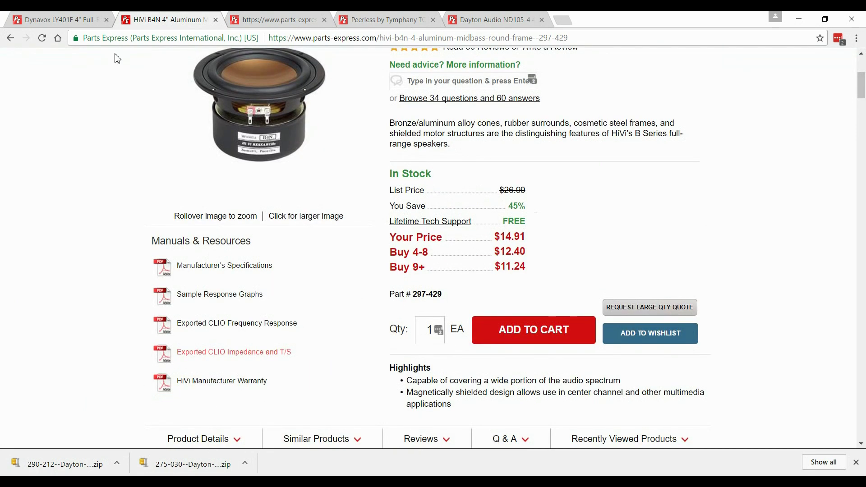
click(86, 20)
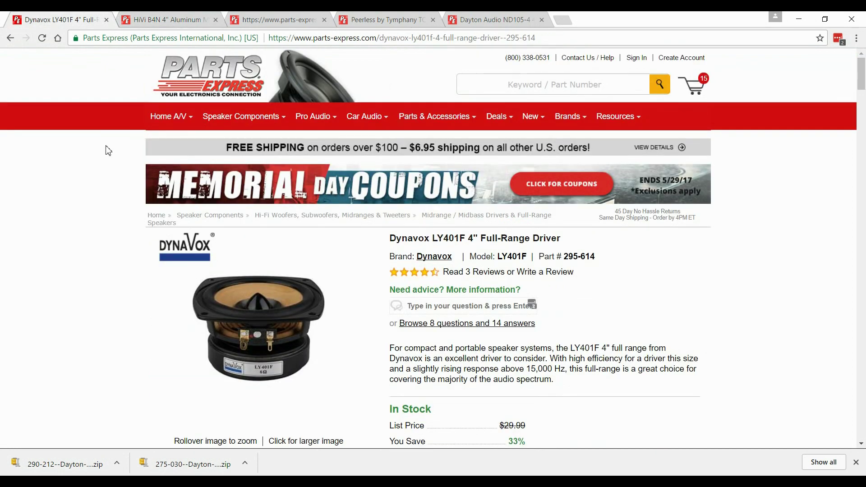
scroll(109, 167, down, 3)
scroll(110, 170, down, 4)
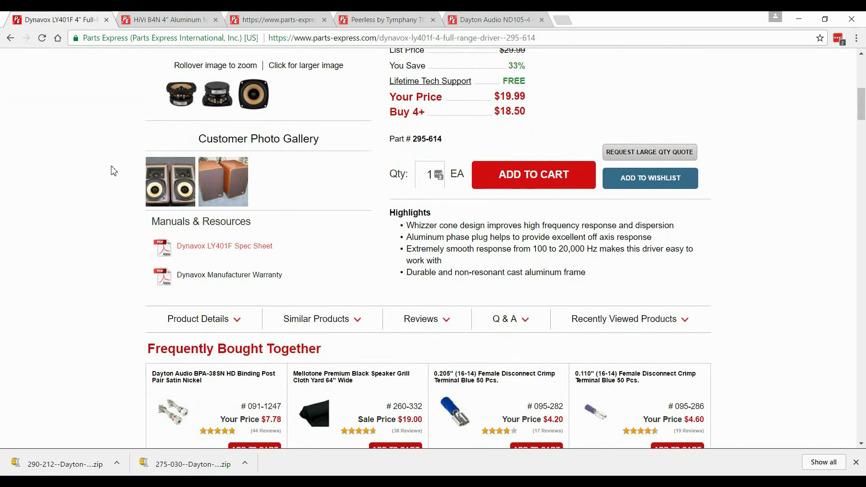
scroll(94, 166, up, 5)
scroll(95, 168, up, 3)
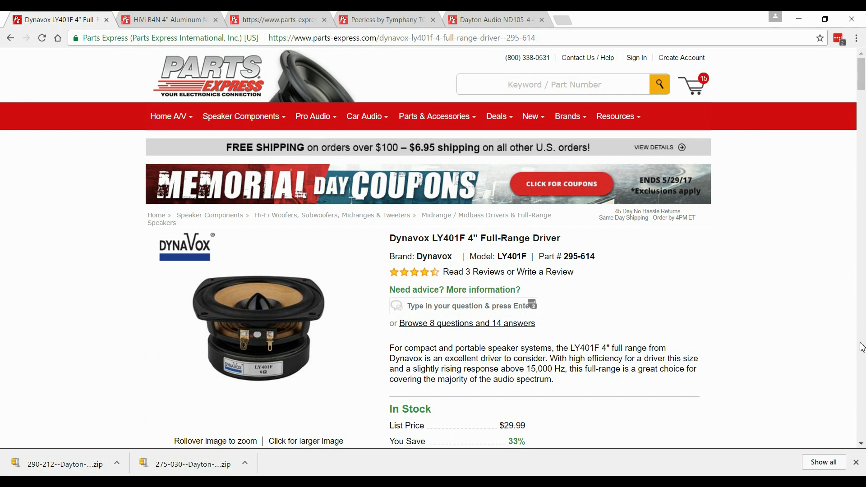
click(855, 462)
scroll(630, 264, down, 3)
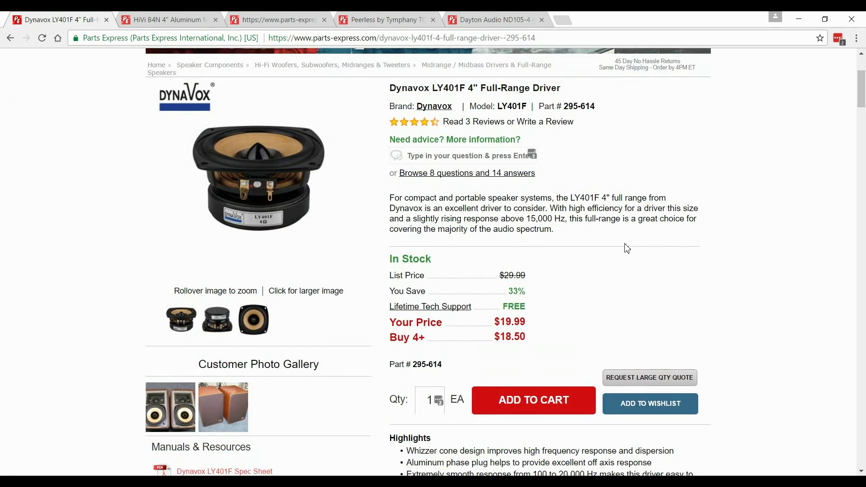
scroll(610, 230, down, 5)
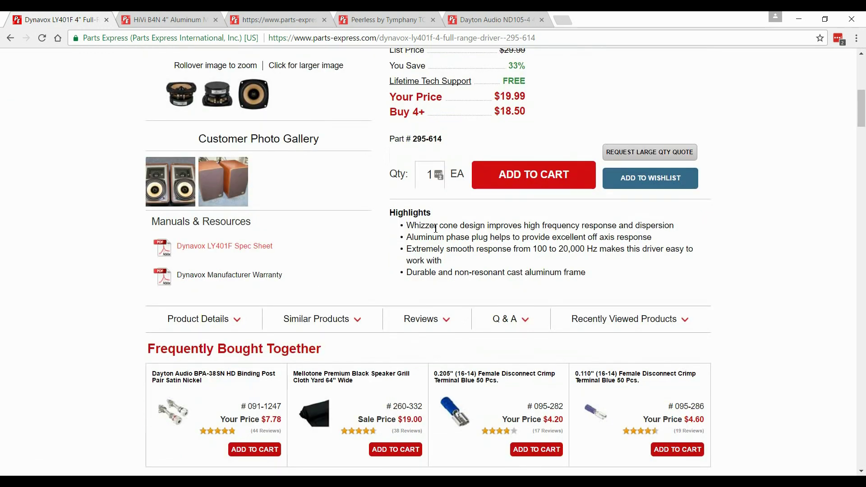
scroll(359, 226, down, 4)
scroll(260, 216, up, 4)
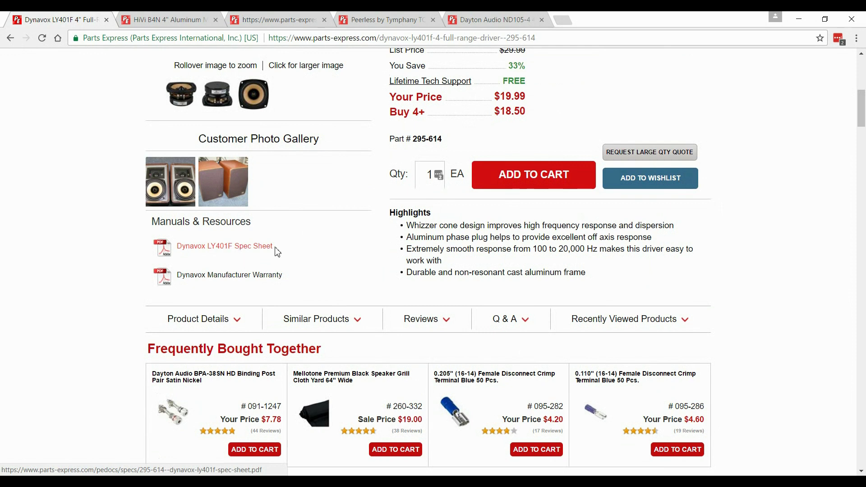
Open the Dynavox LY401F spec sheet PDF and zoom in four steps to read the graphs.
click(242, 252)
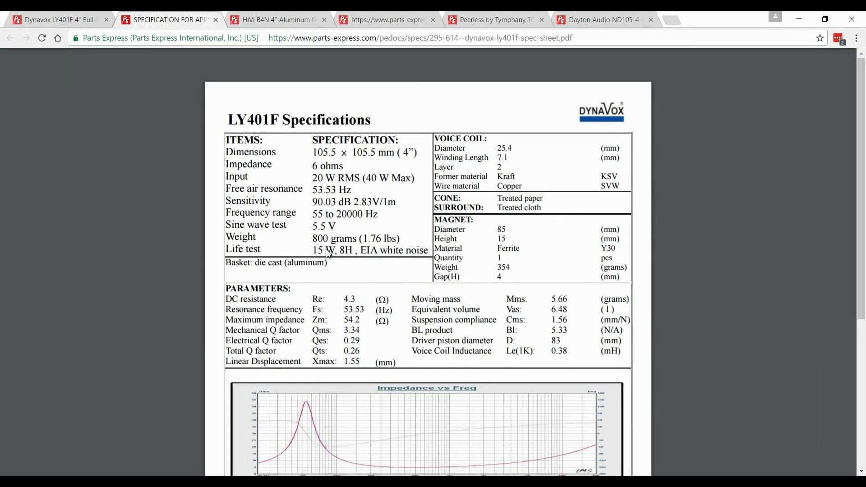
scroll(519, 248, down, 5)
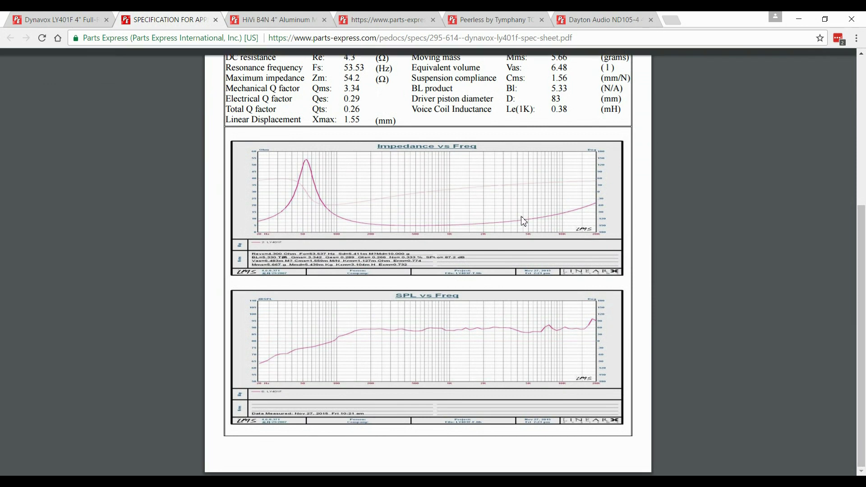
mouse_move(780, 306)
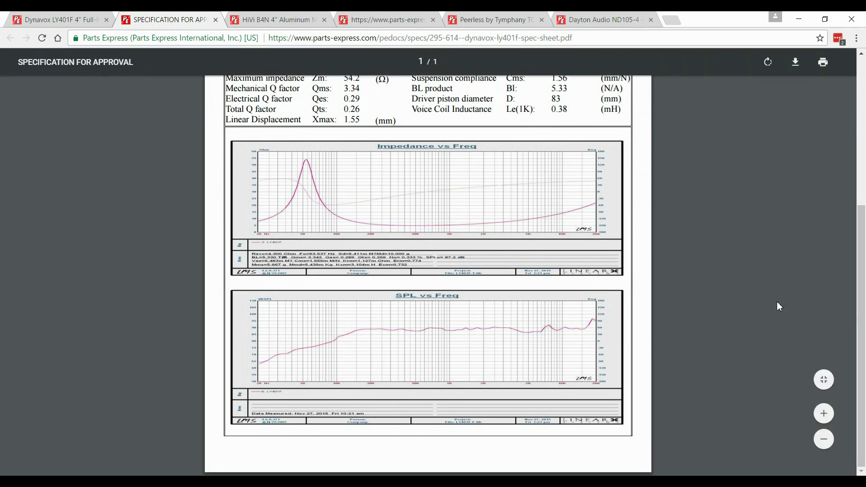
click(824, 415)
click(823, 414)
click(824, 414)
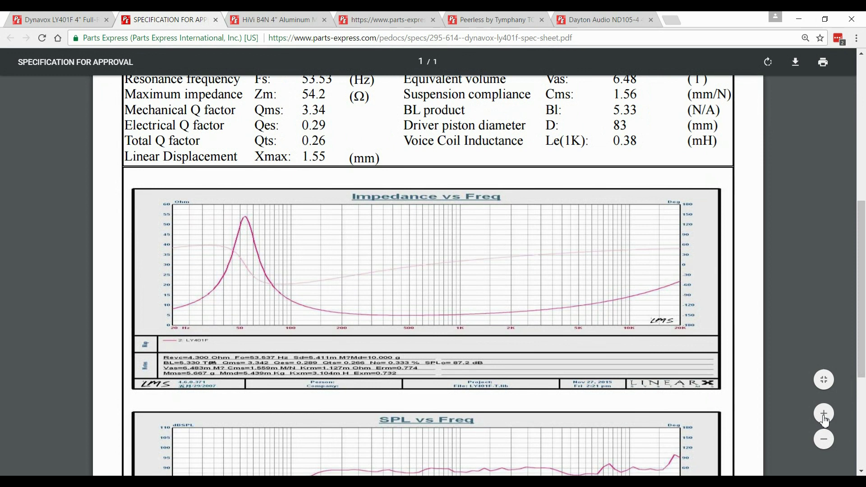
click(824, 414)
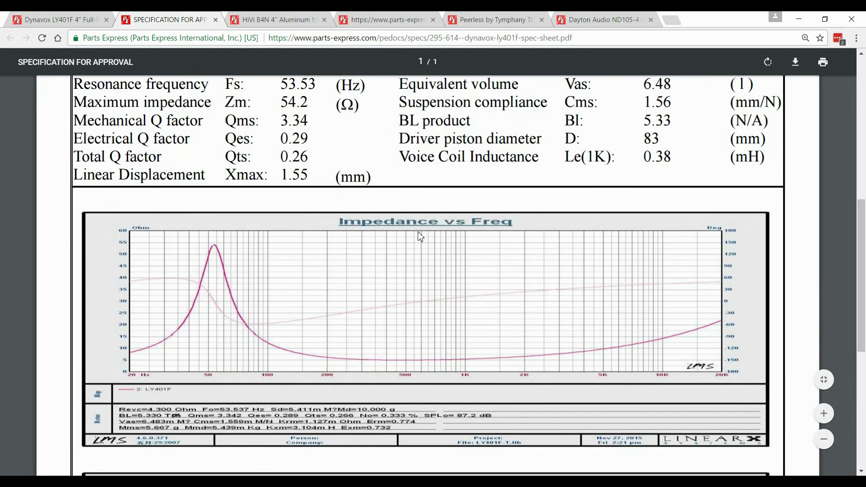
Scroll the spec sheet until the complete Impedance vs Freq chart is visible.
scroll(421, 239, down, 8)
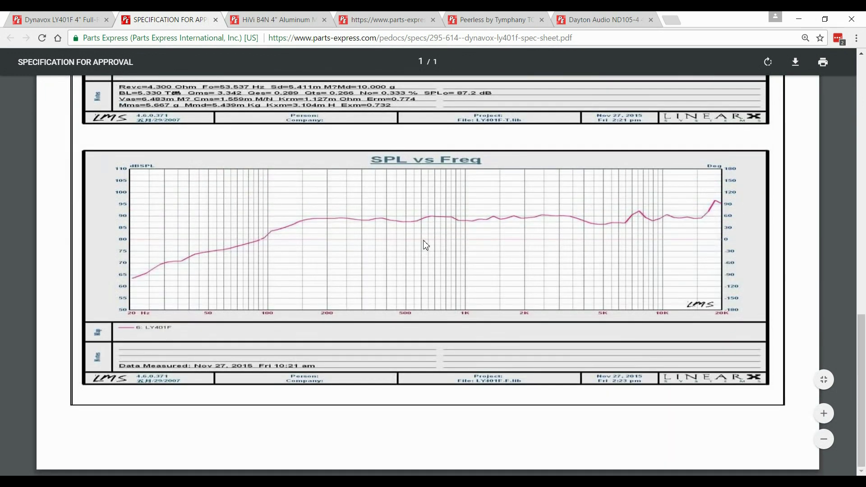
scroll(424, 241, up, 5)
scroll(426, 245, up, 2)
scroll(454, 325, down, 4)
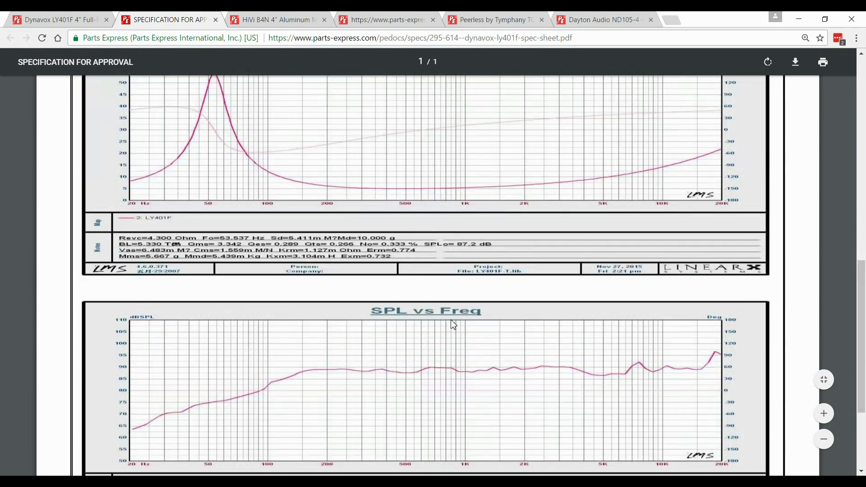
scroll(300, 374, up, 2)
scroll(301, 372, down, 3)
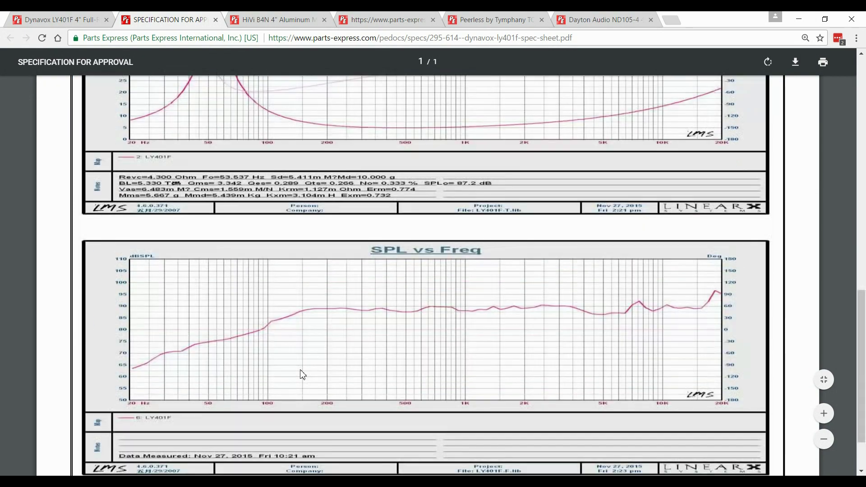
scroll(300, 372, up, 5)
scroll(303, 370, down, 2)
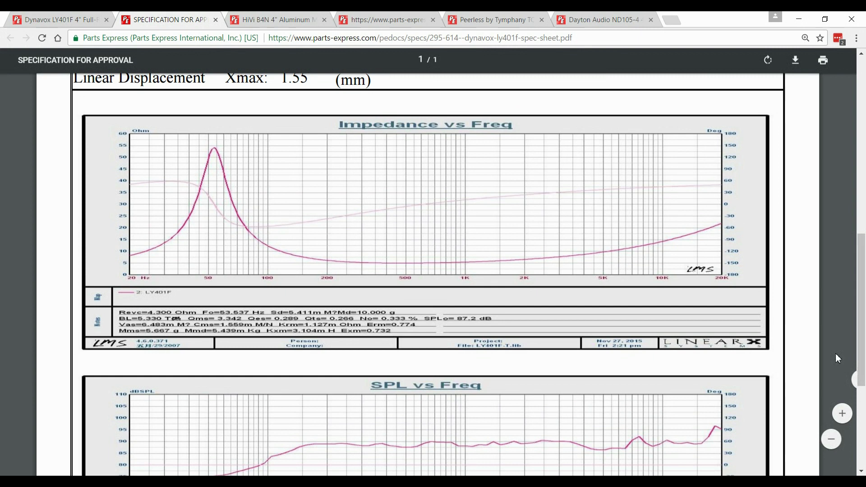
scroll(863, 330, down, 1)
scroll(863, 327, down, 1)
scroll(863, 324, down, 1)
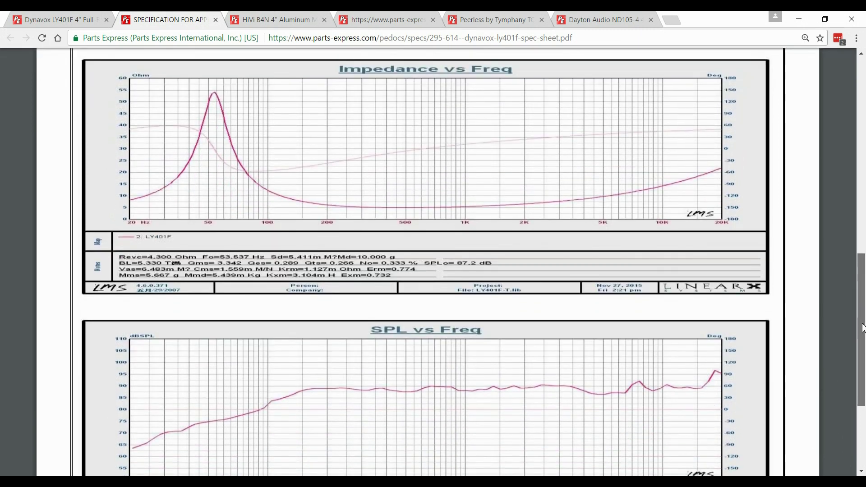
scroll(863, 323, up, 2)
drag(863, 323, 863, 335)
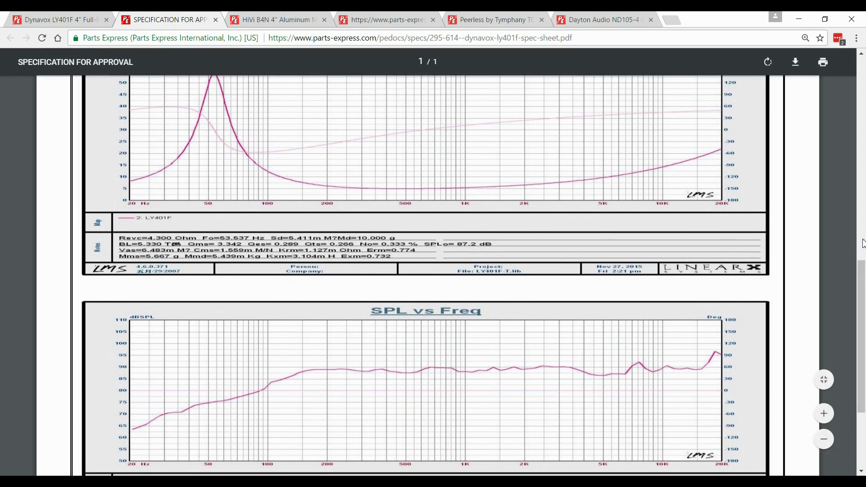
scroll(863, 243, up, 2)
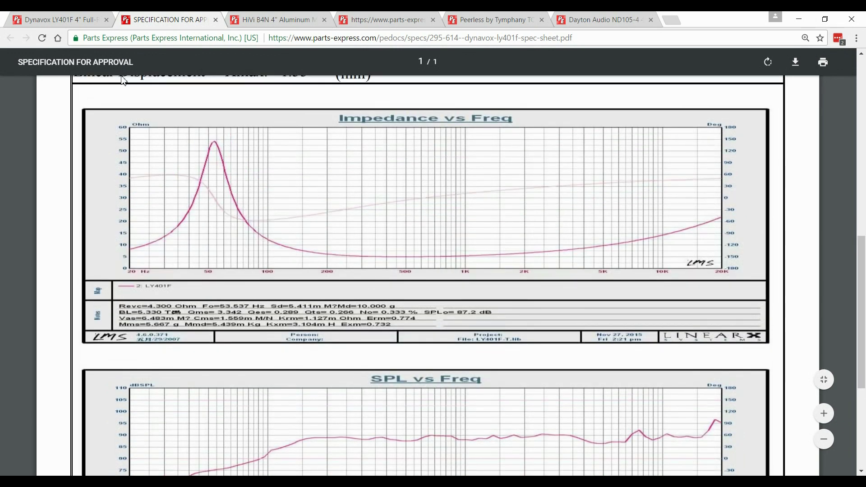
Launch Snipping Tool and capture the Impedance vs Freq chart area.
key(super)
text(snip)
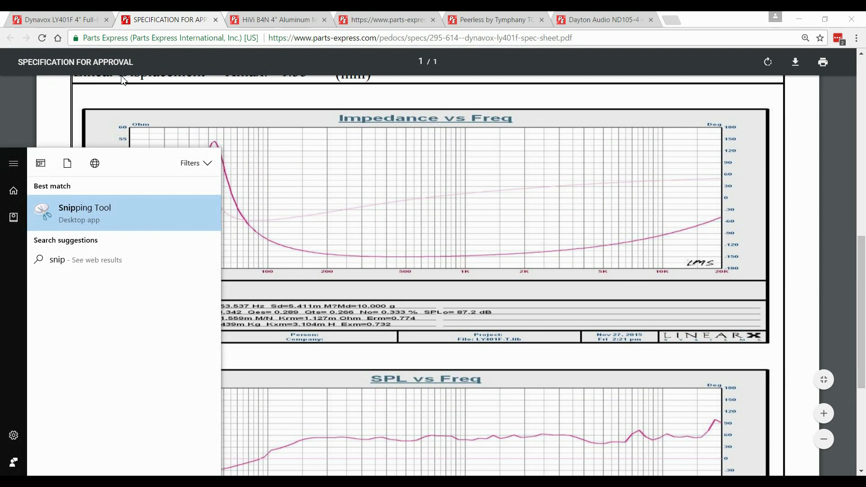
key(Return)
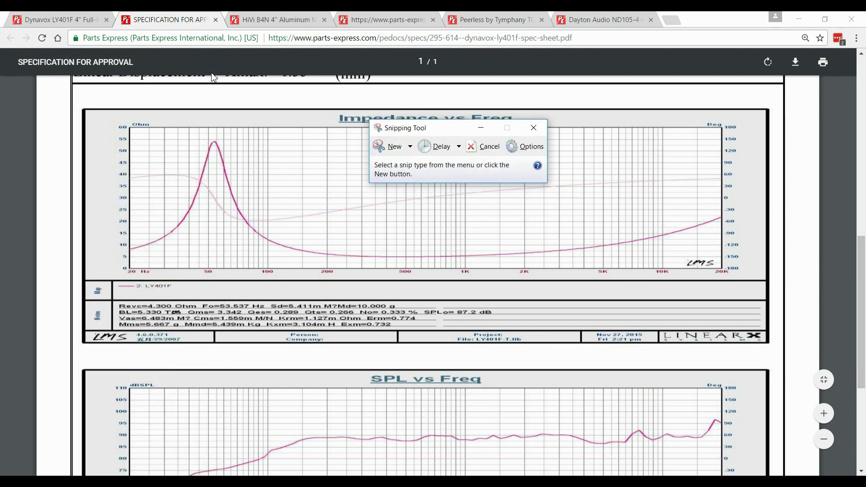
click(393, 146)
drag(73, 94, 782, 360)
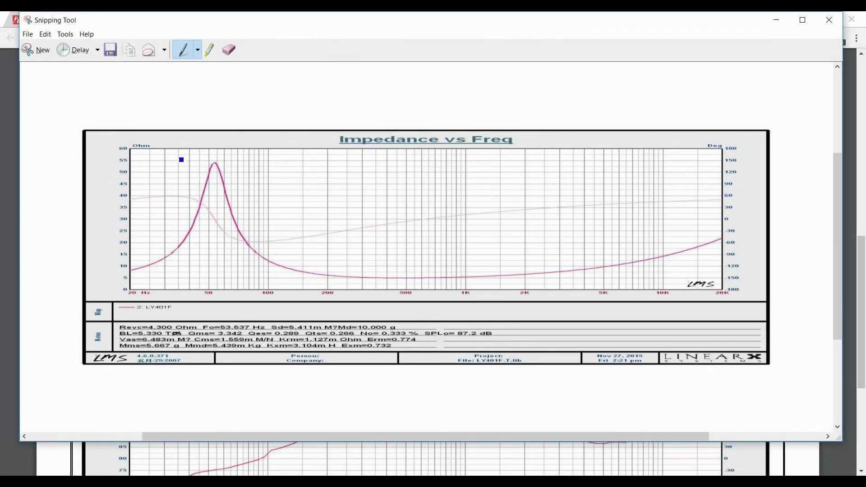
Save the capture as JPEG 'Dynavox zma' in Speakers and close Snipping Tool.
click(110, 52)
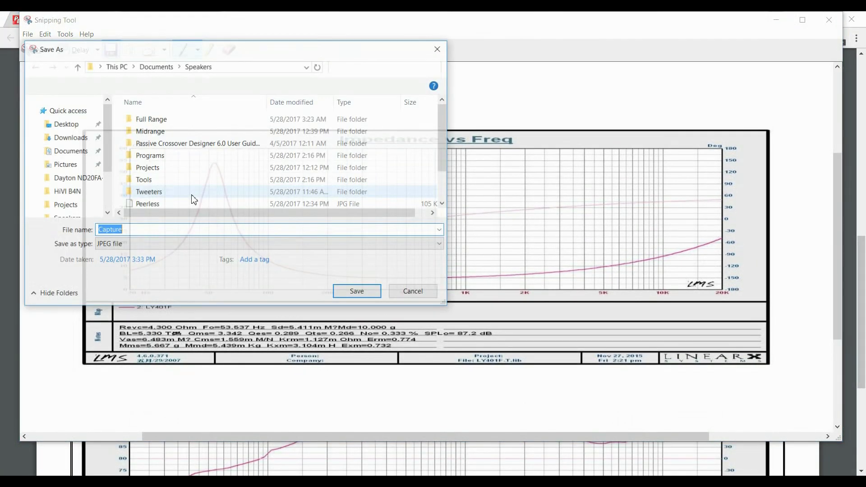
drag(443, 130, 444, 167)
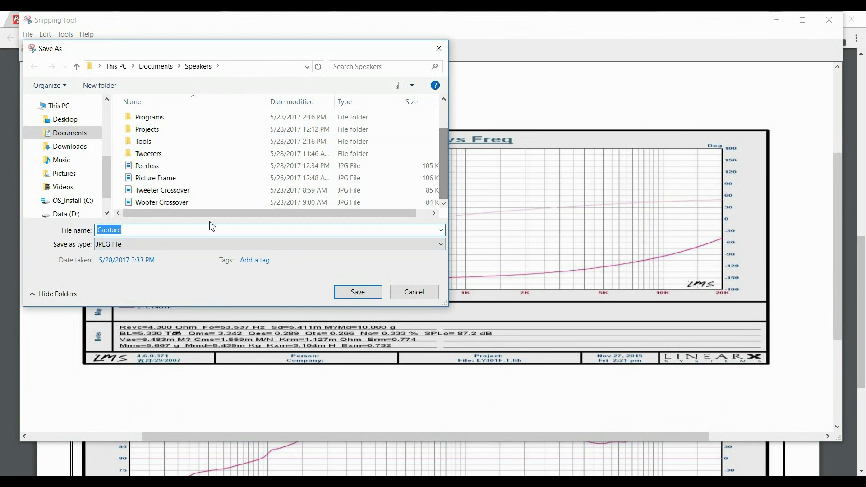
drag(204, 58, 441, 84)
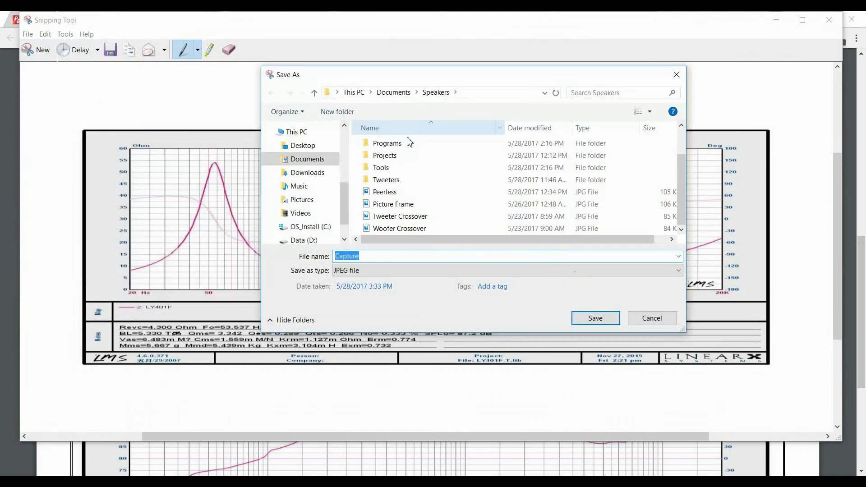
text(Dy)
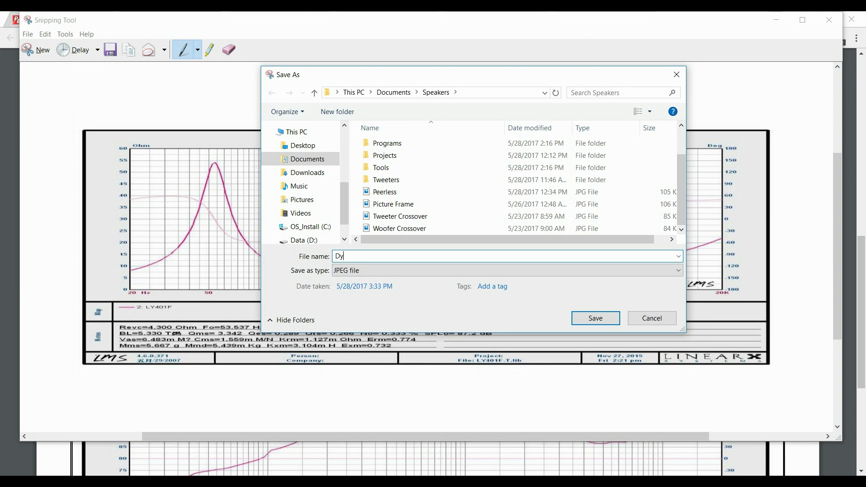
text(navox)
key(ctrl+a)
click(397, 255)
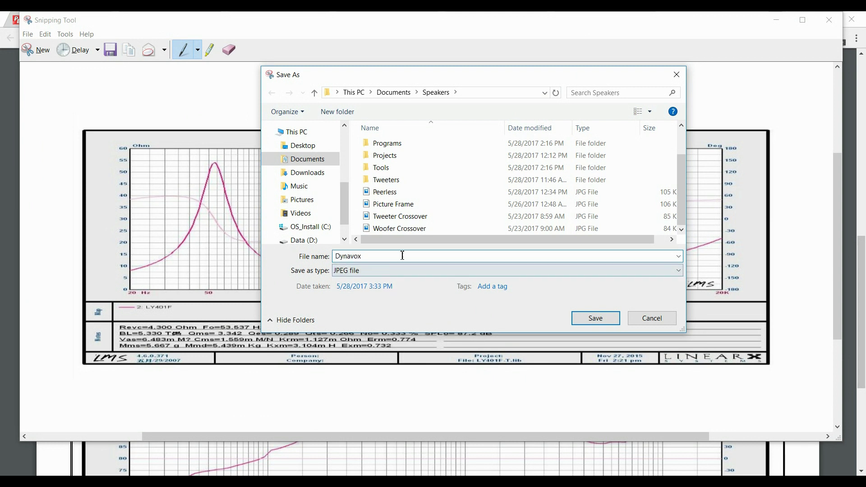
text(zma)
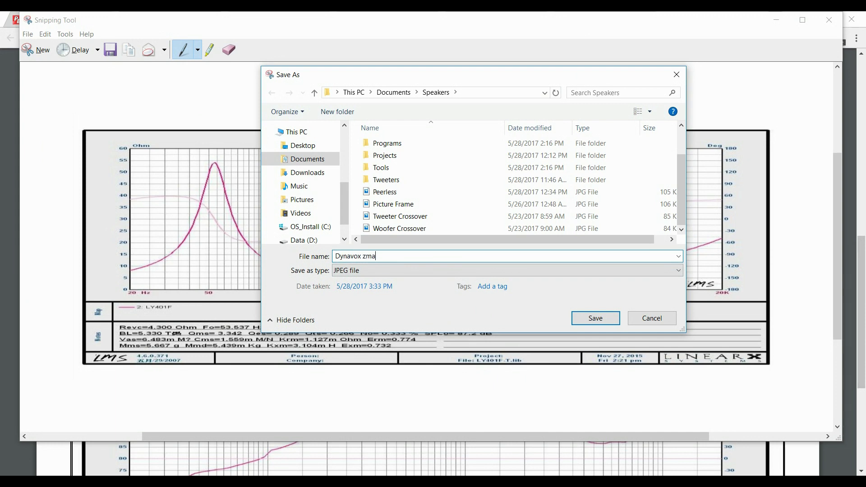
click(595, 318)
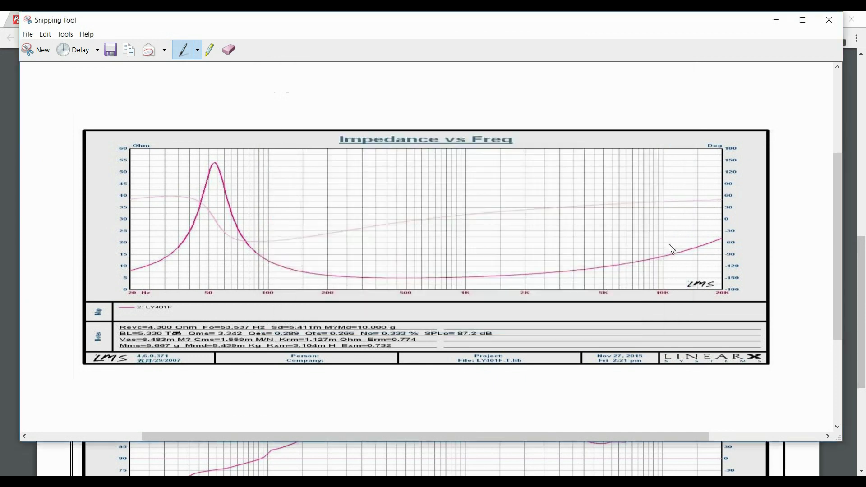
click(828, 20)
Capture the whole SPL vs Freq chart with a new Snipping Tool snip.
scroll(205, 115, down, 5)
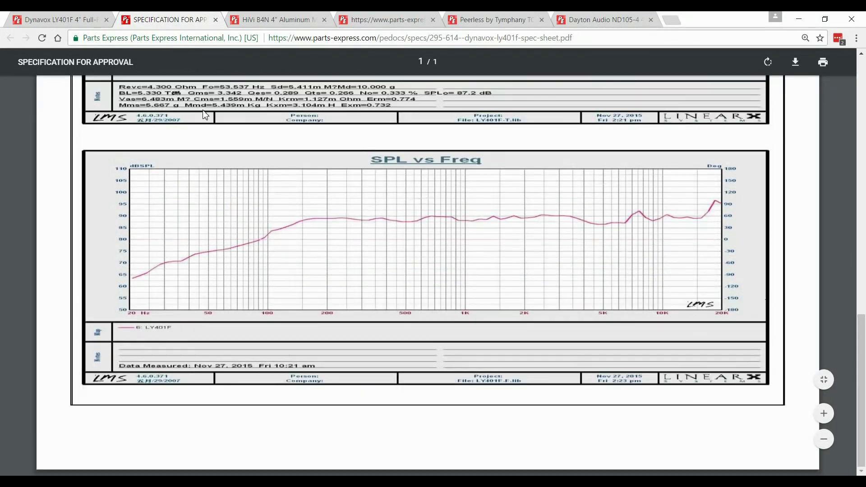
key(super)
text(snip)
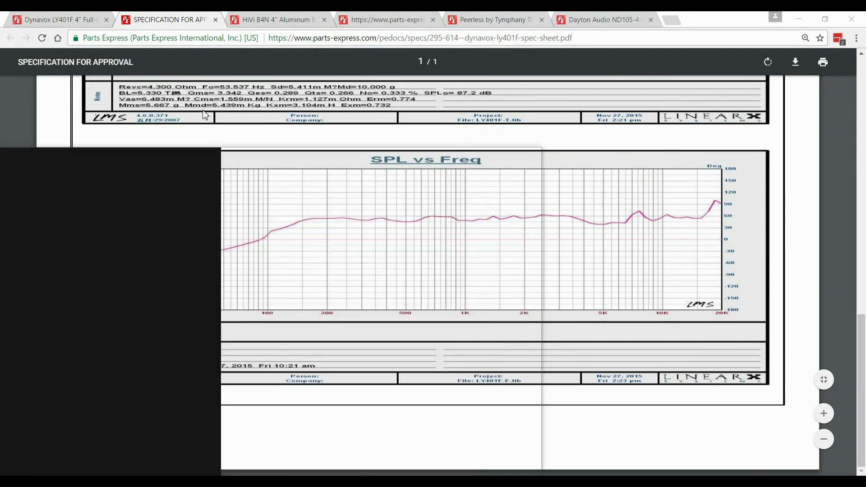
key(Return)
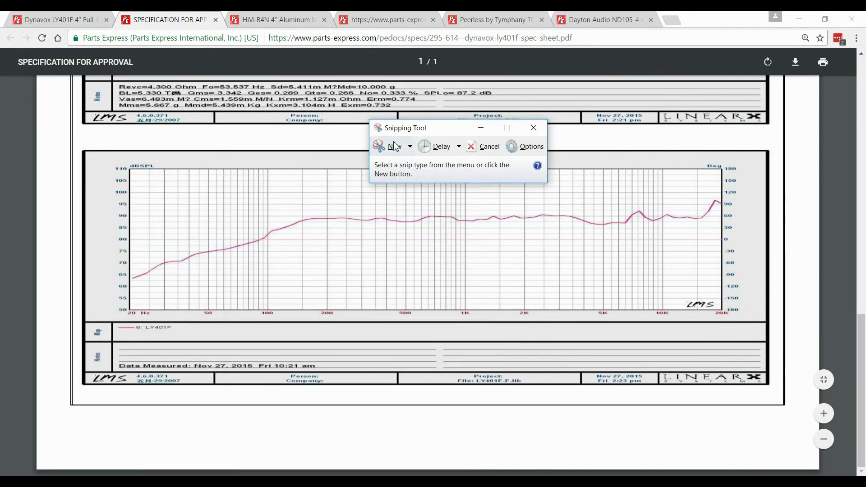
click(393, 146)
drag(72, 135, 779, 400)
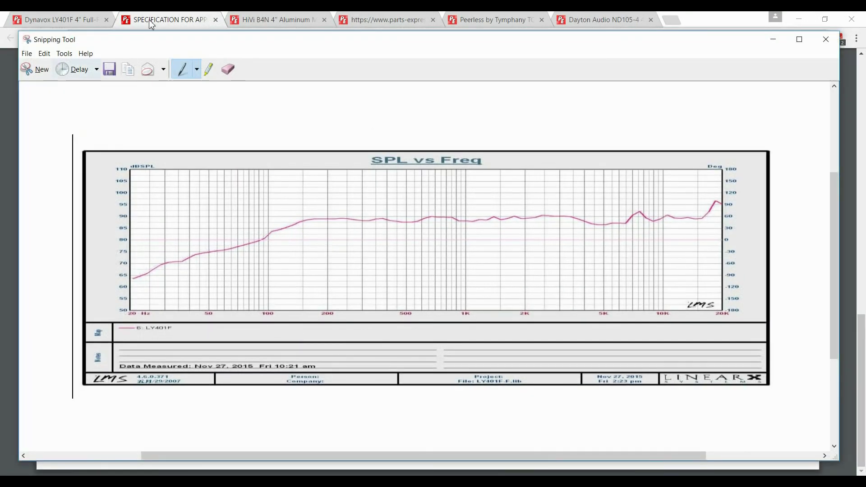
Save the SPL chart capture as 'Dynavox FRD' and close Snipping Tool.
click(111, 69)
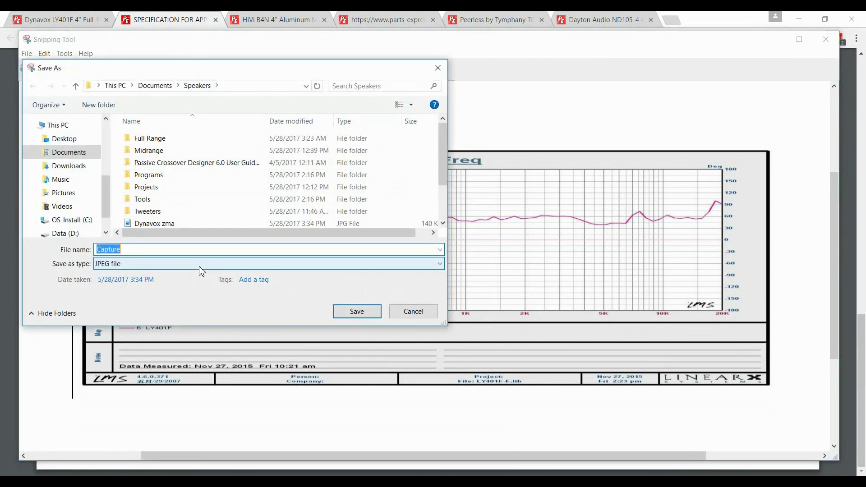
key(BackSpace)
text(Dynavox)
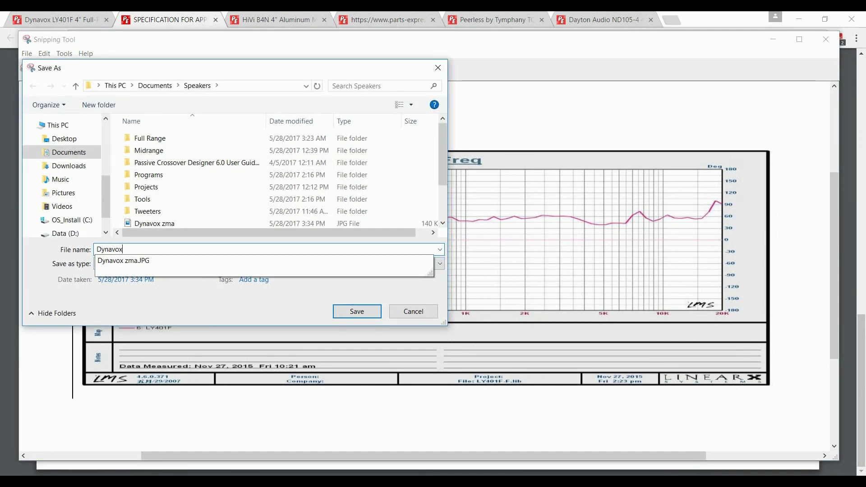
text( FRD)
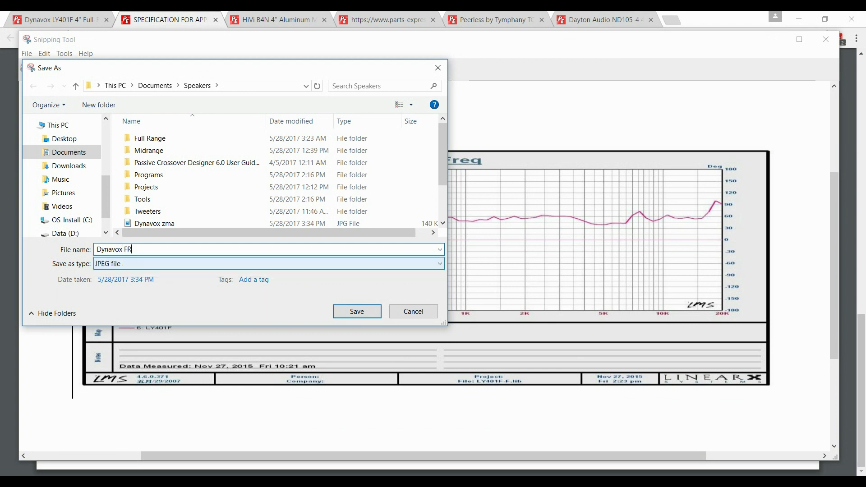
click(357, 312)
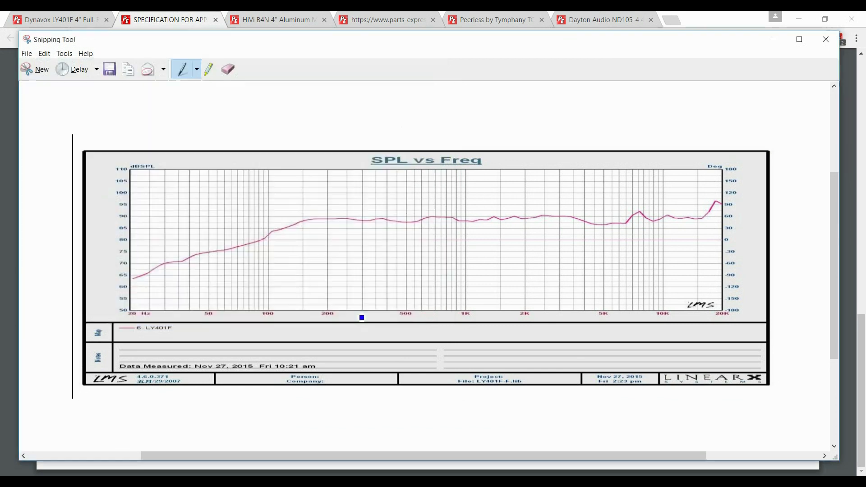
click(824, 38)
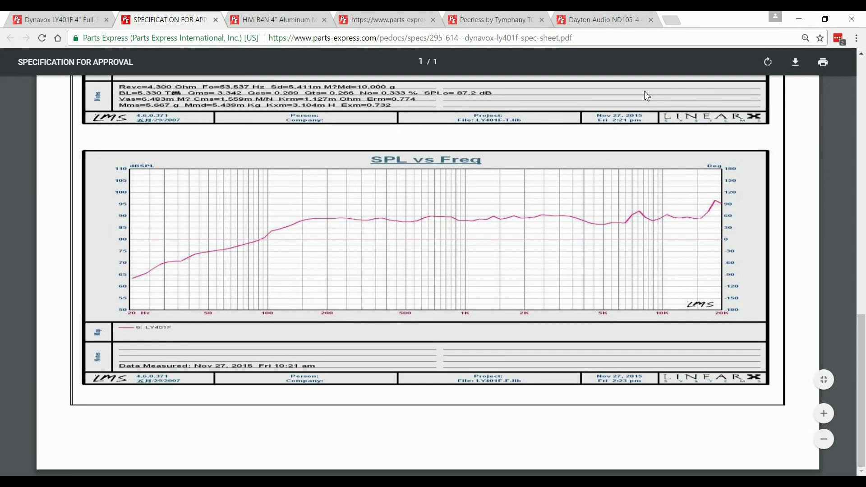
Launch SPL Copy from Start search by typing 'spl'.
key(super)
text(spl)
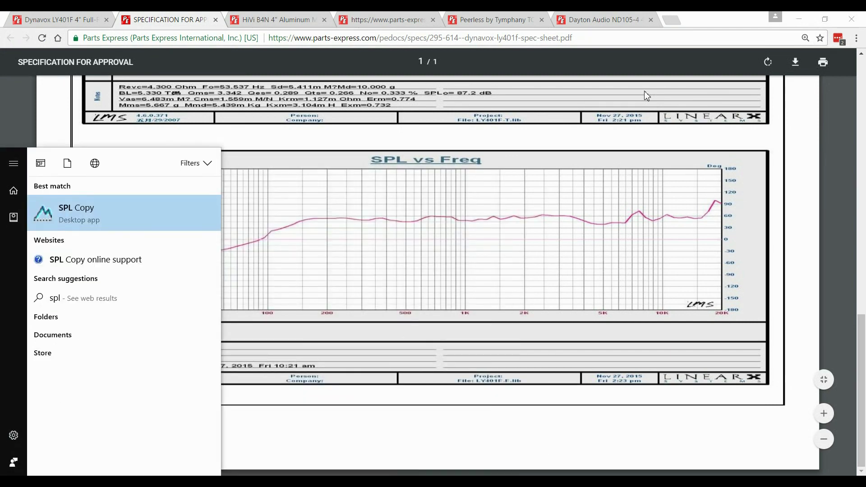
key(Return)
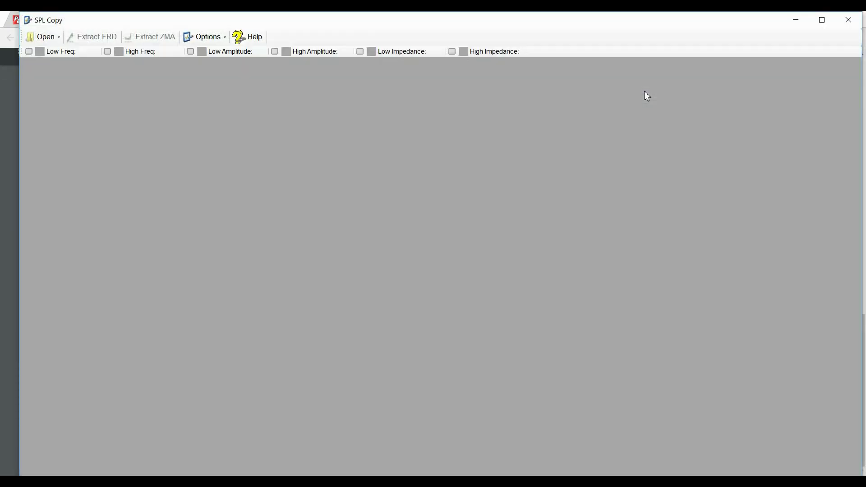
Maximize SPL Copy and load the Dynavox FRD image from Speakers via Graph From File.
click(821, 19)
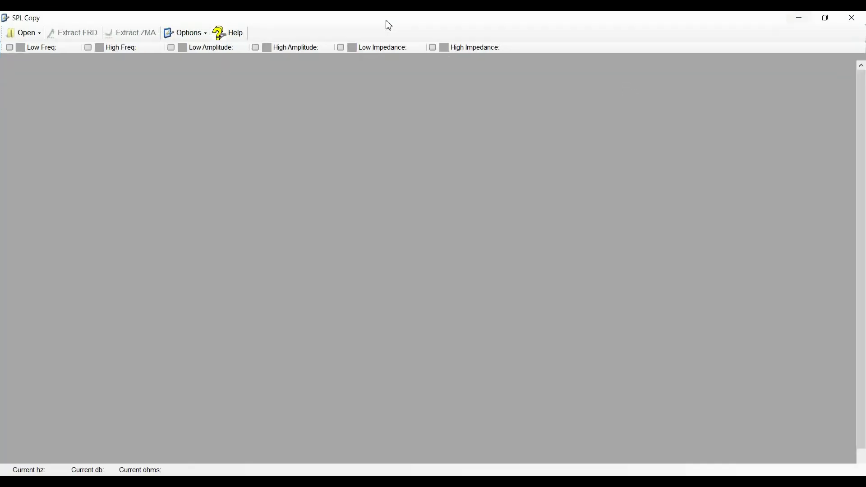
click(29, 36)
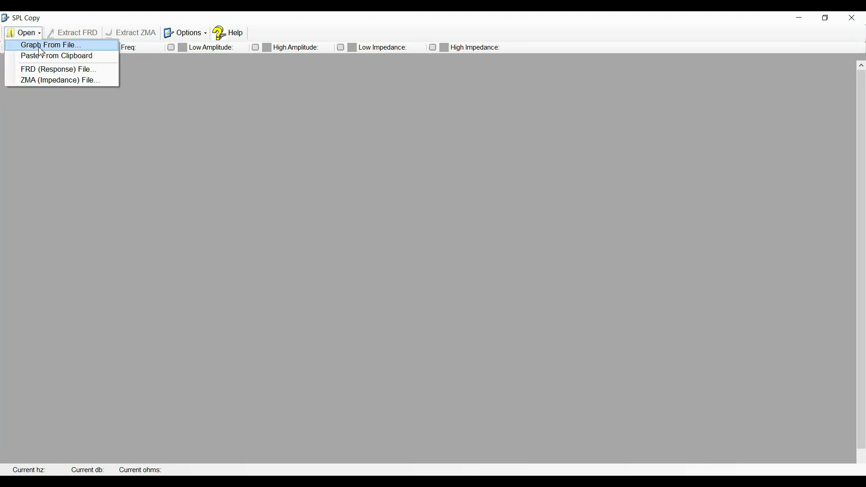
click(40, 46)
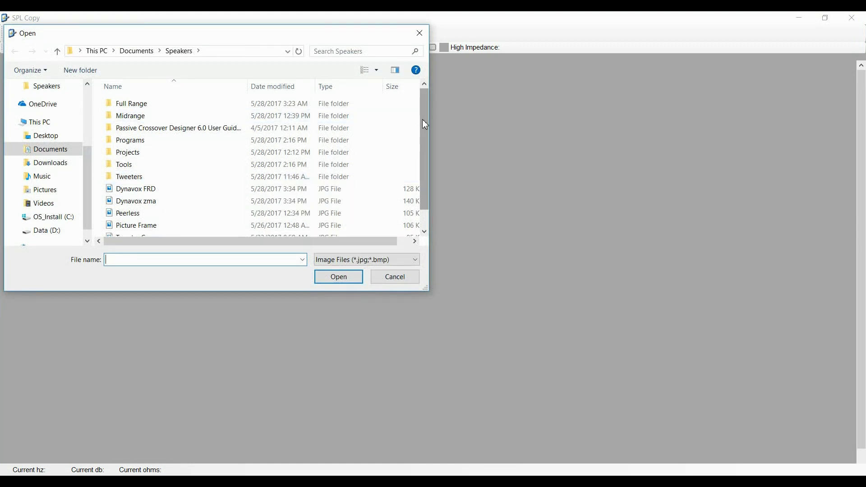
drag(425, 124, 424, 161)
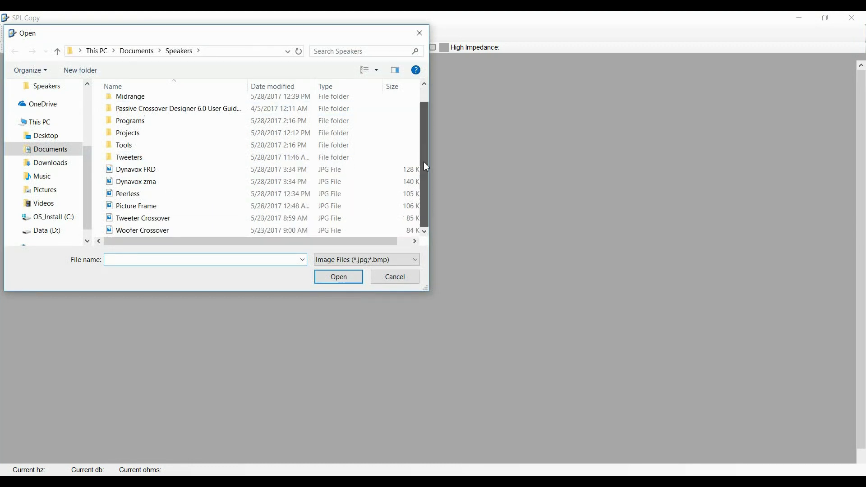
click(214, 174)
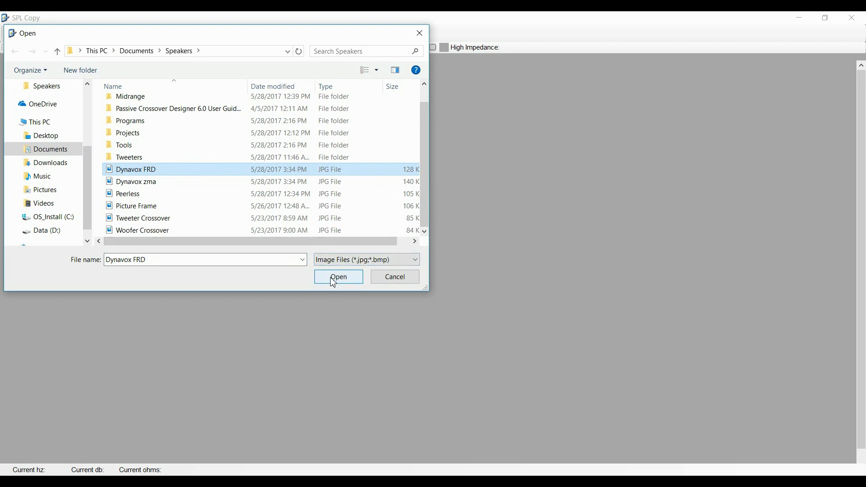
click(336, 280)
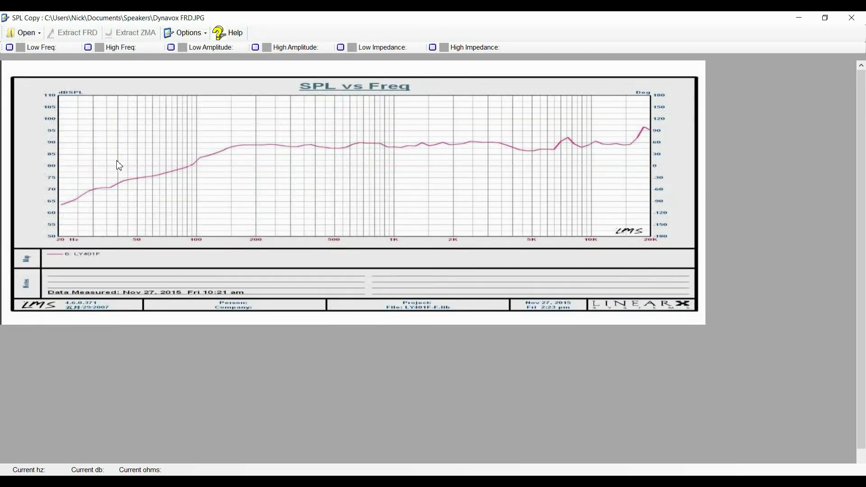
Mark the Low Freq limit at the 20 Hz gridline and the High Freq limit at 20 kHz.
click(9, 48)
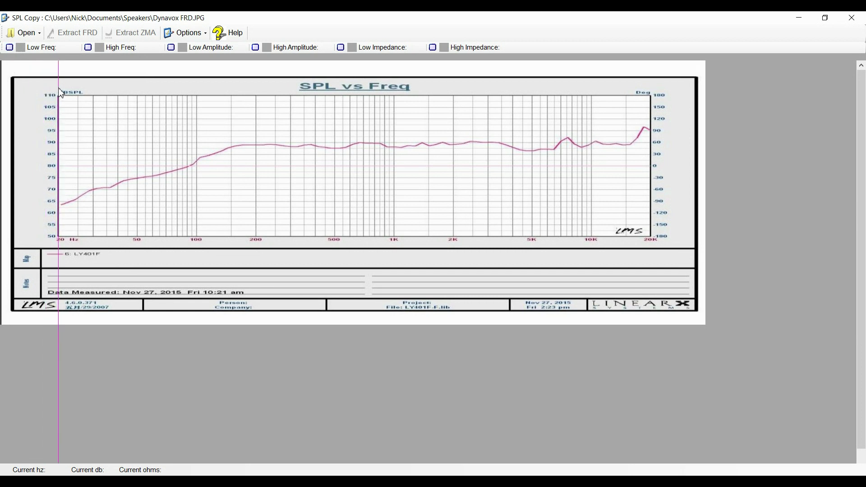
click(61, 94)
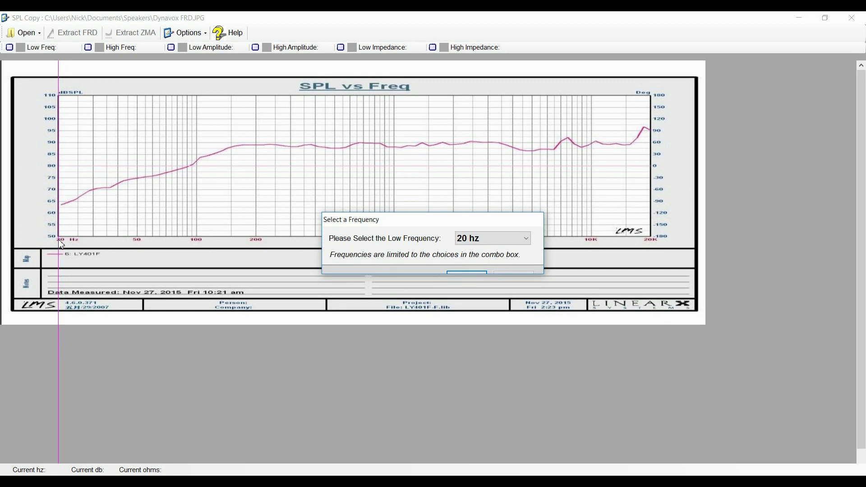
click(458, 272)
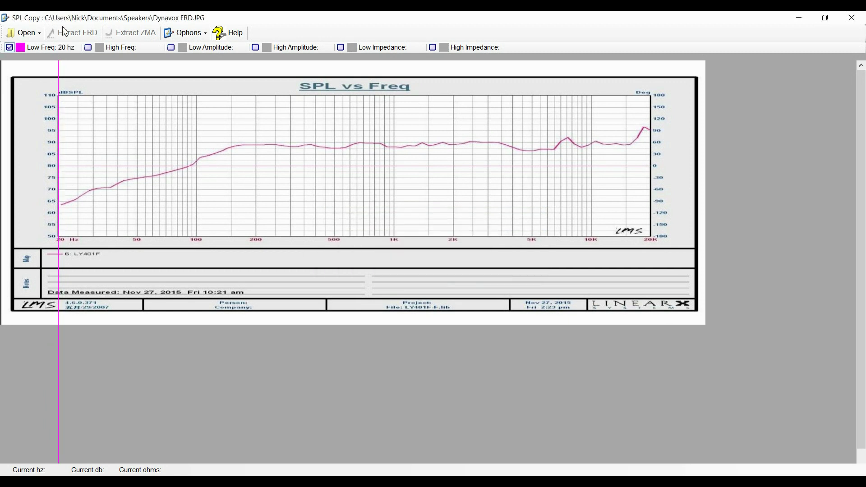
click(89, 48)
click(650, 278)
click(508, 239)
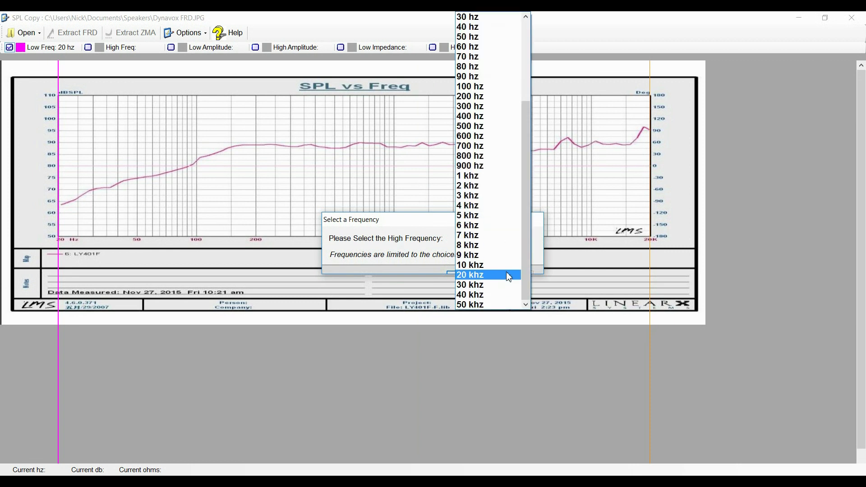
click(509, 275)
click(468, 274)
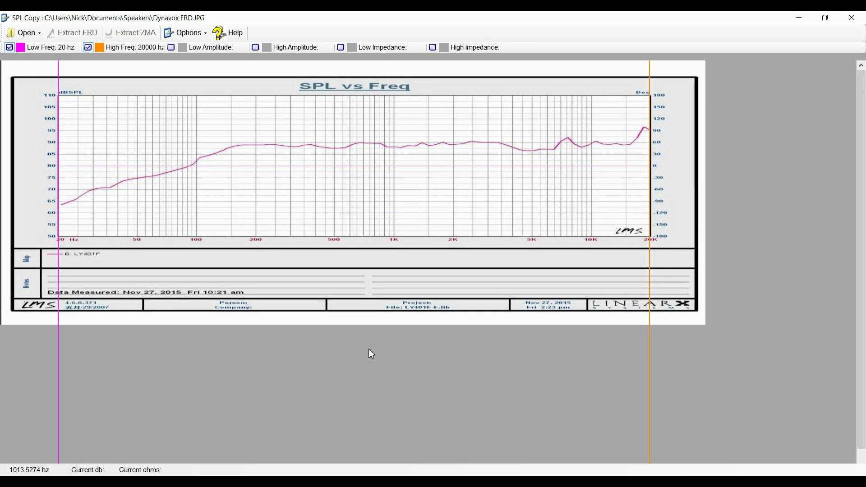
Open the Peerless TC10FG00-04 spec sheet in Chrome, zoom into its response chart, then return to SPL Copy.
key(alt+Tab)
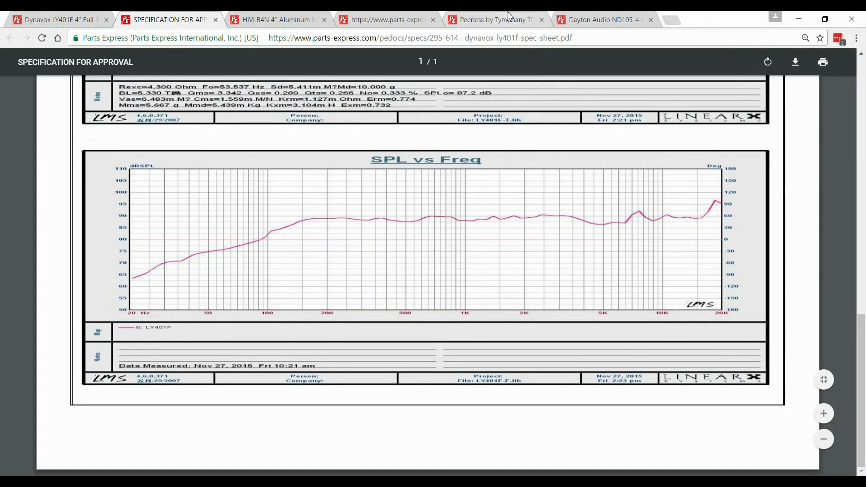
click(491, 19)
scroll(324, 251, down, 6)
scroll(331, 256, up, 3)
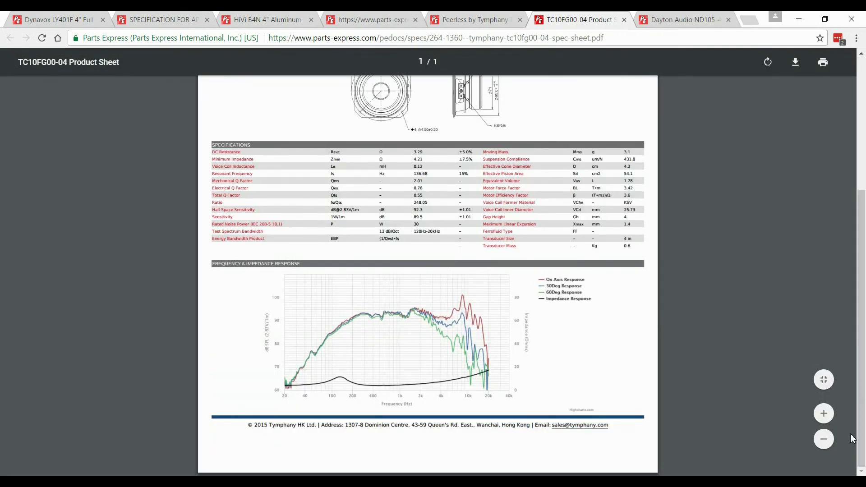
click(829, 415)
click(830, 415)
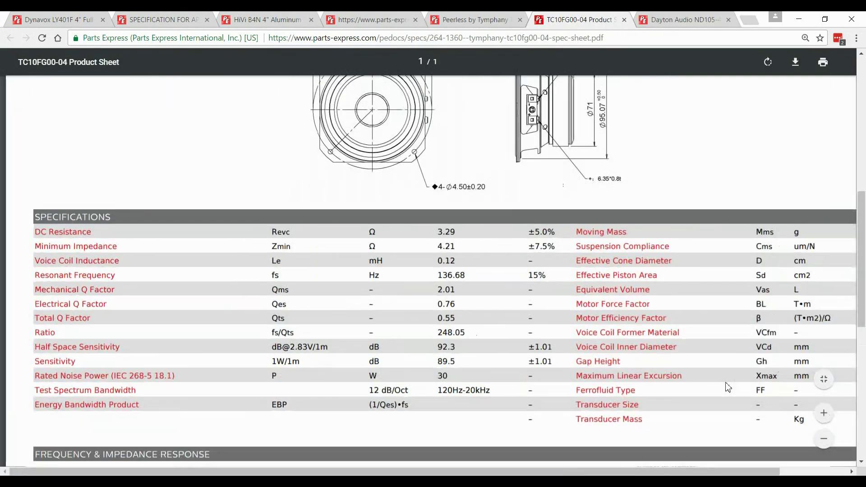
scroll(725, 387, down, 8)
scroll(727, 389, up, 2)
scroll(727, 390, down, 2)
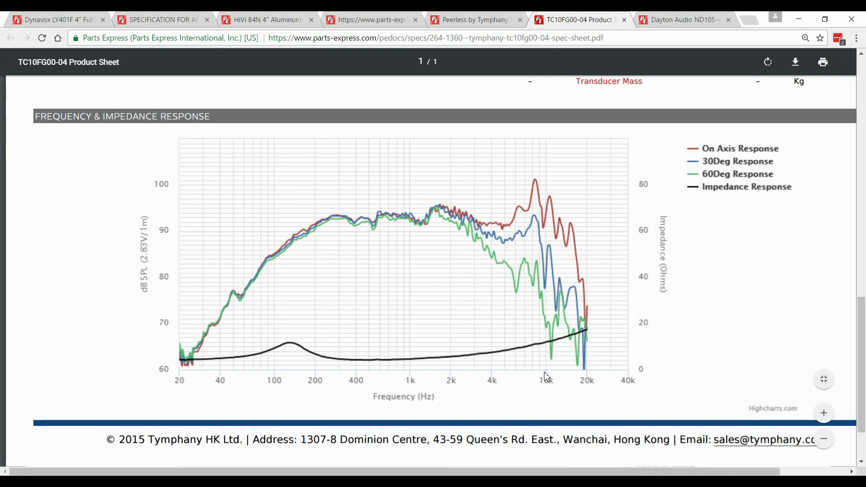
key(alt+Tab)
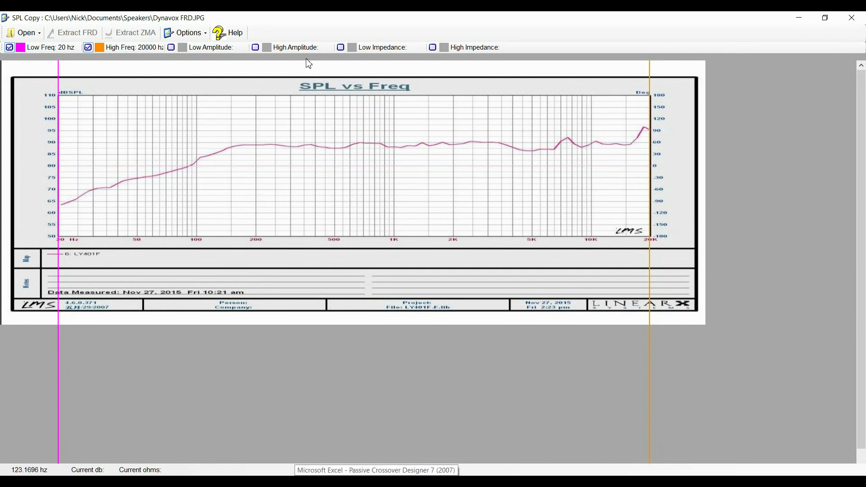
Mark the 50 dB gridline as the low amplitude limit and 100 dB as the high limit.
click(174, 50)
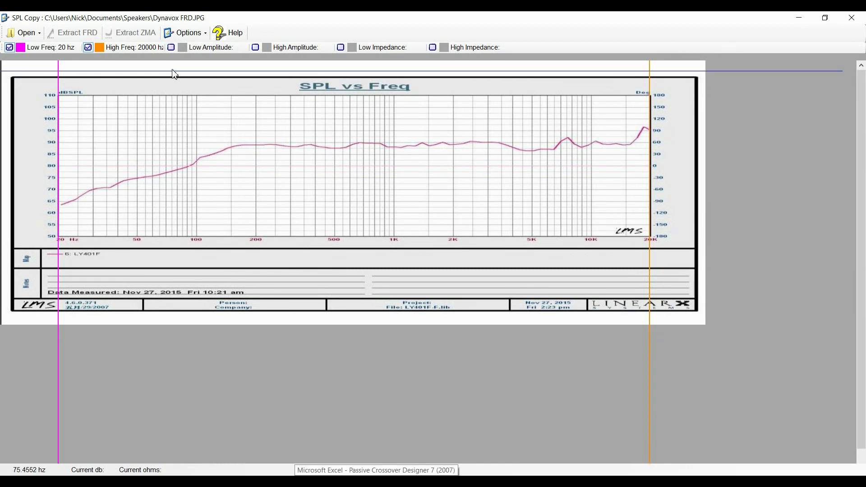
click(98, 241)
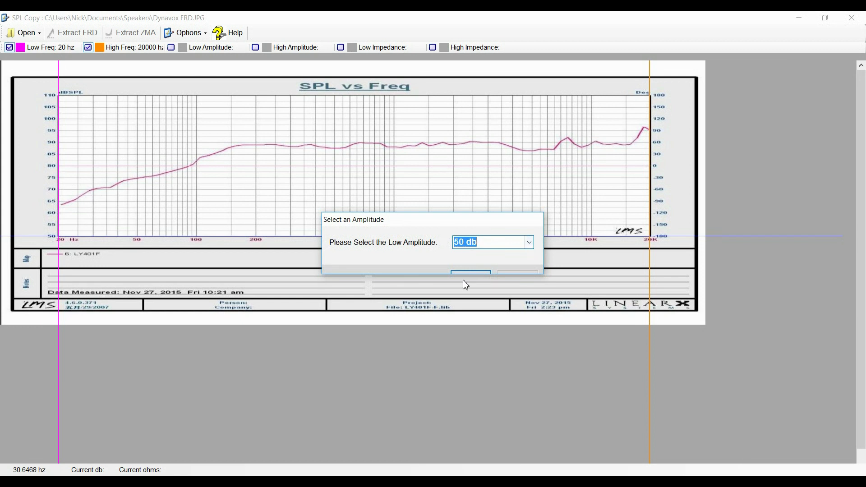
click(472, 273)
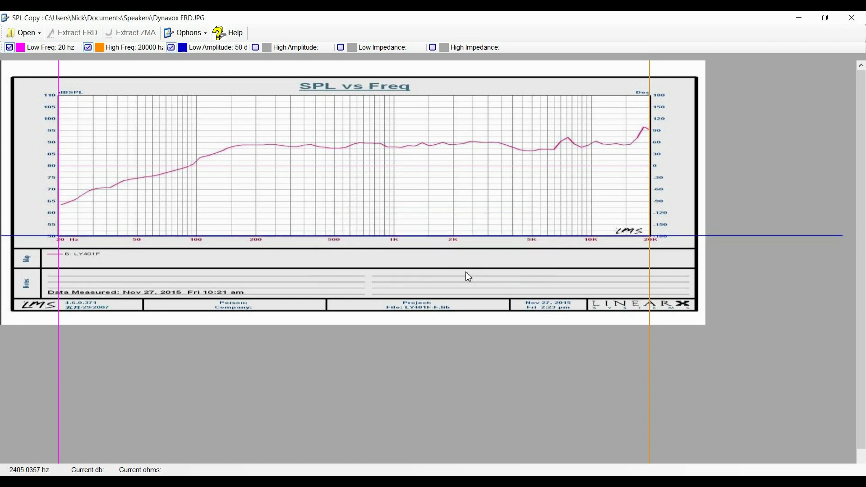
click(164, 120)
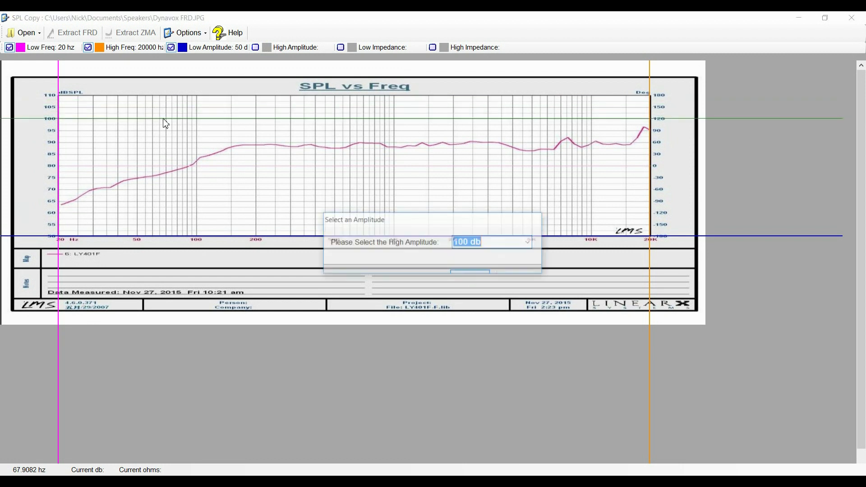
click(464, 274)
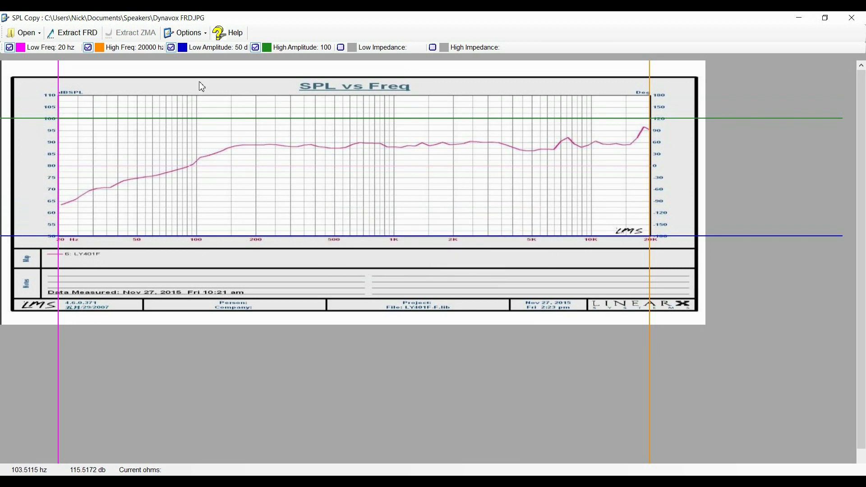
Trace the magenta Dynavox curve from 20 Hz with Extract FRD, accepting manual tracing, producing 337 points.
click(75, 33)
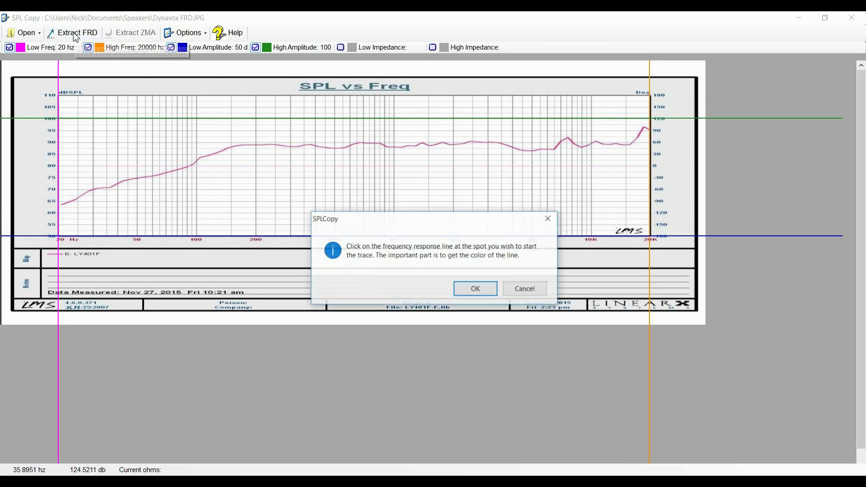
click(484, 296)
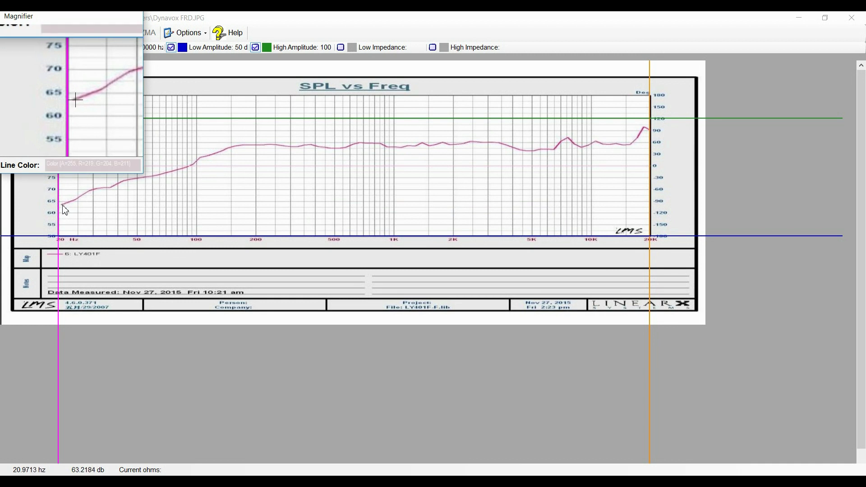
click(65, 210)
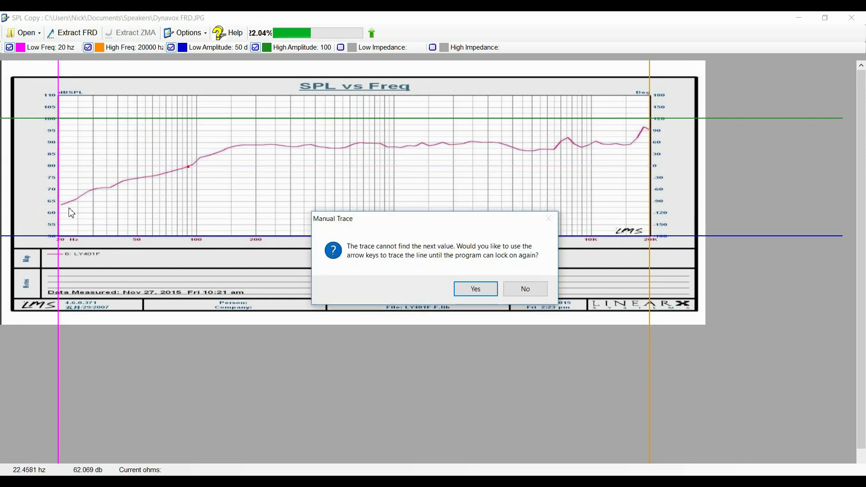
click(475, 289)
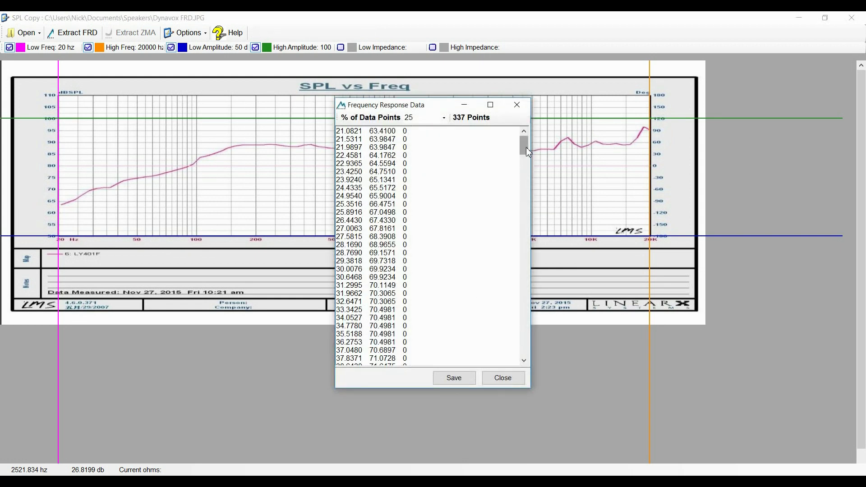
Review the 17256–20000 Hz rows at the end of the data list, then open the FRD save dialog.
drag(526, 147, 527, 369)
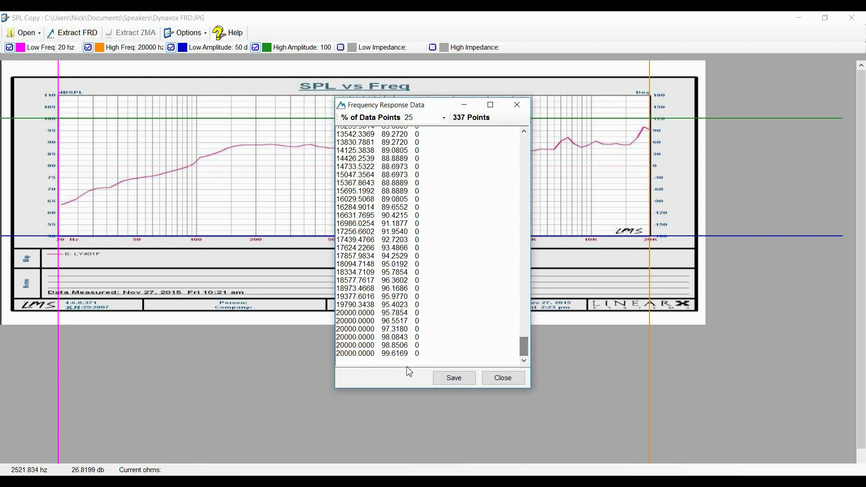
drag(416, 350, 342, 337)
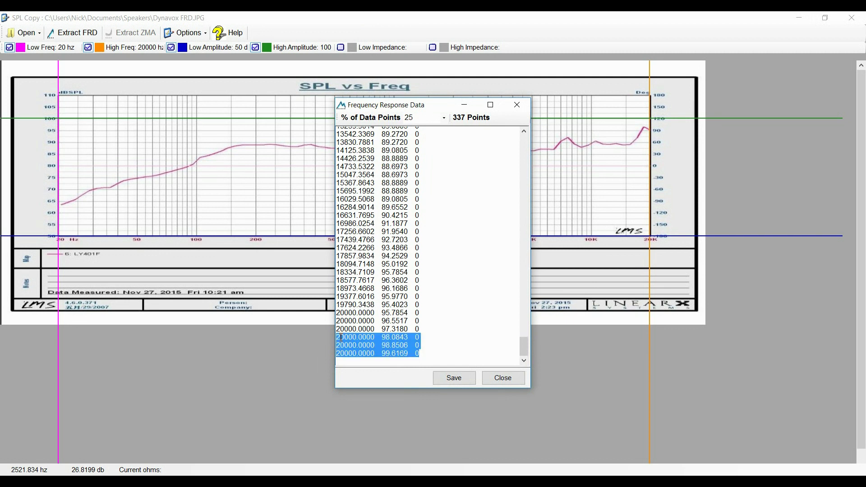
click(455, 337)
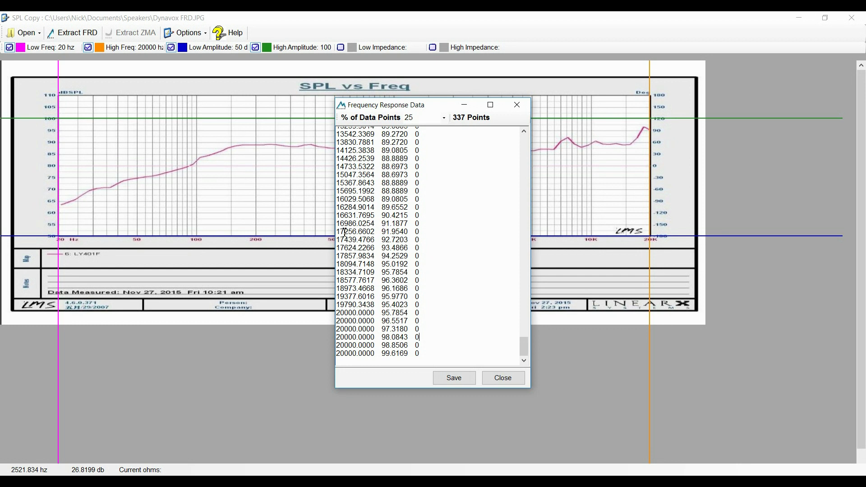
drag(339, 232, 432, 358)
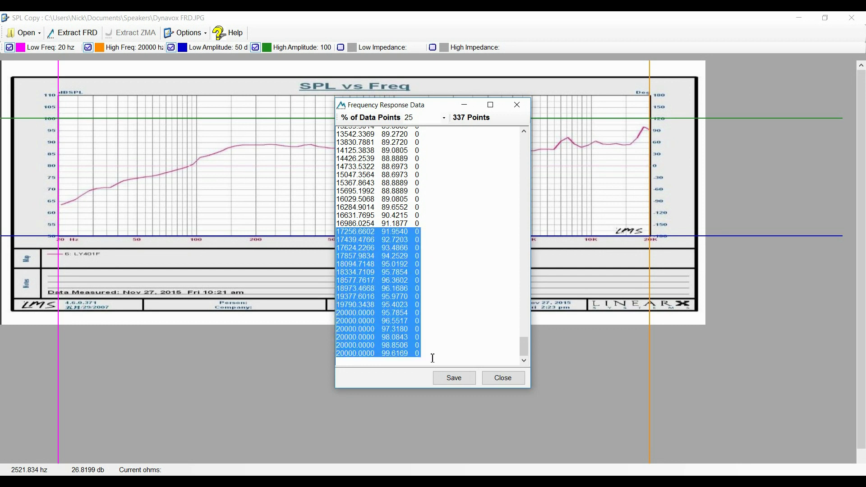
click(437, 333)
click(451, 378)
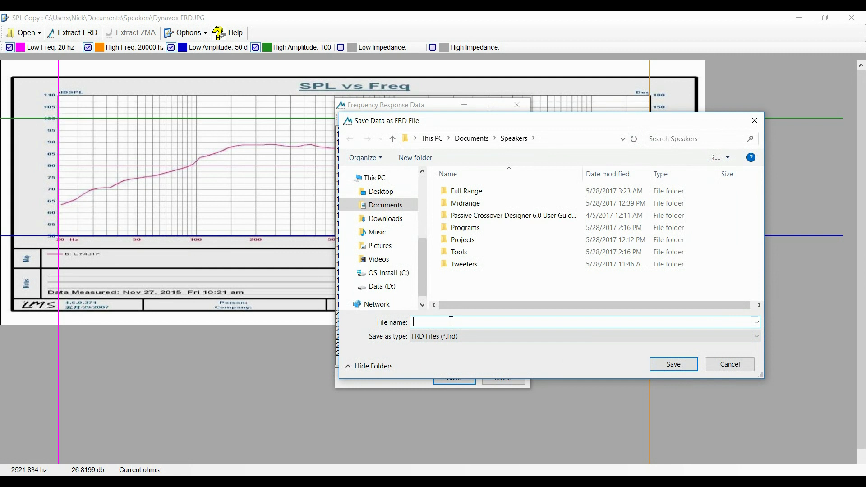
Save the trace as Dynavox.frd in a new Speakers\Midrange\Dynavox folder and close the data window.
text(Dynavox)
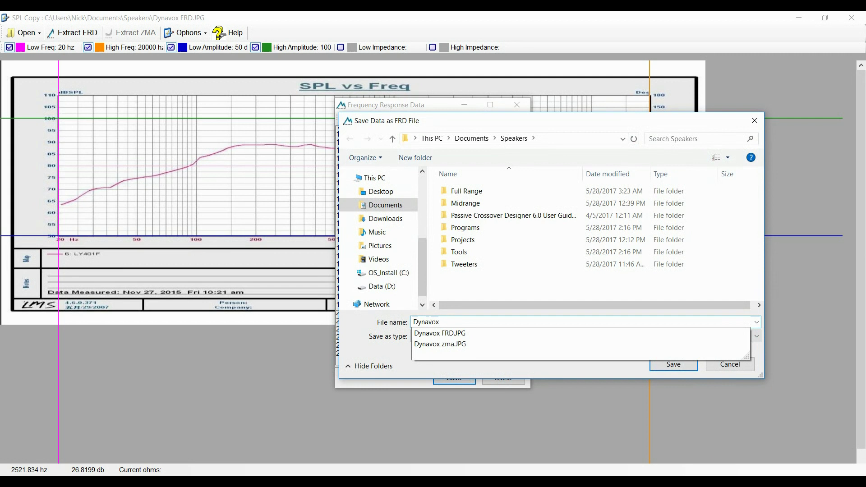
double_click(499, 203)
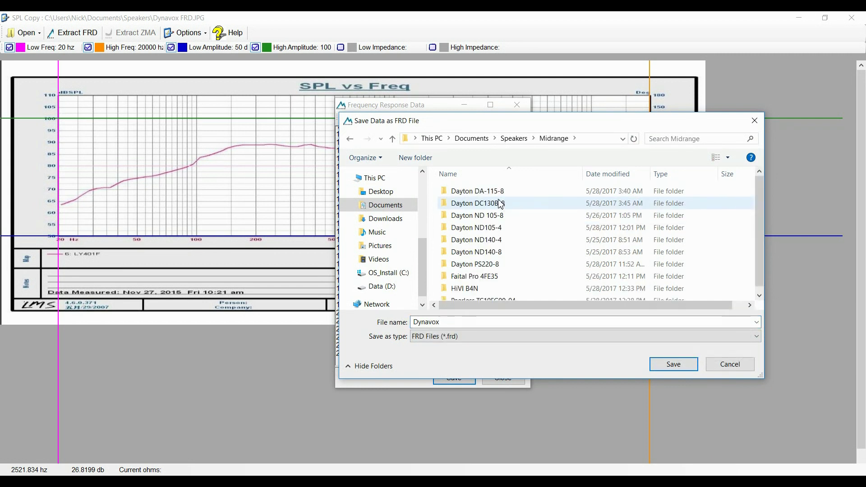
scroll(532, 252, down, 1)
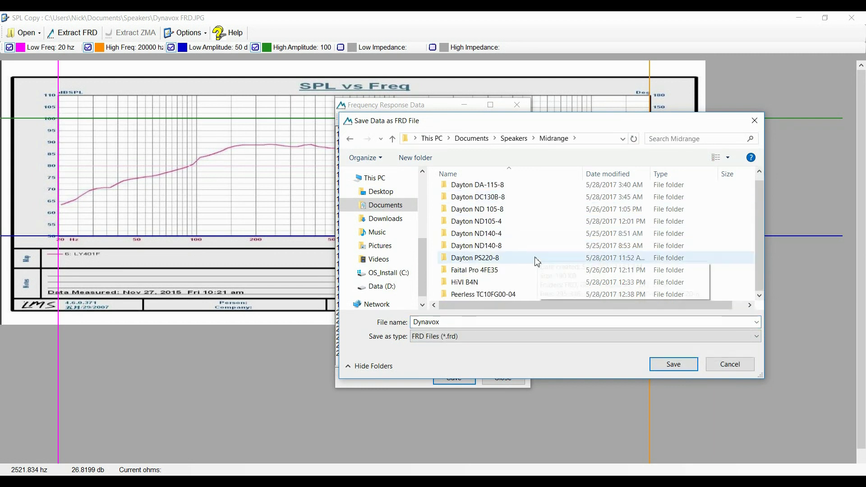
click(406, 158)
text(Dyna)
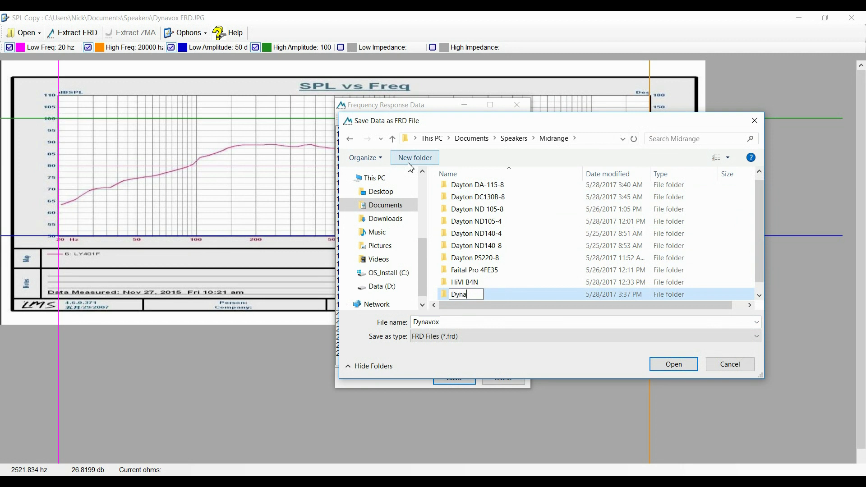
text(vox)
key(Return)
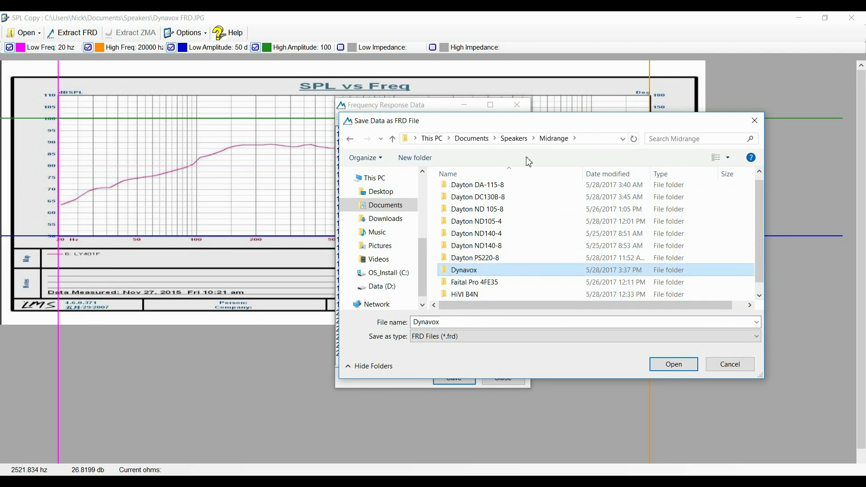
double_click(489, 270)
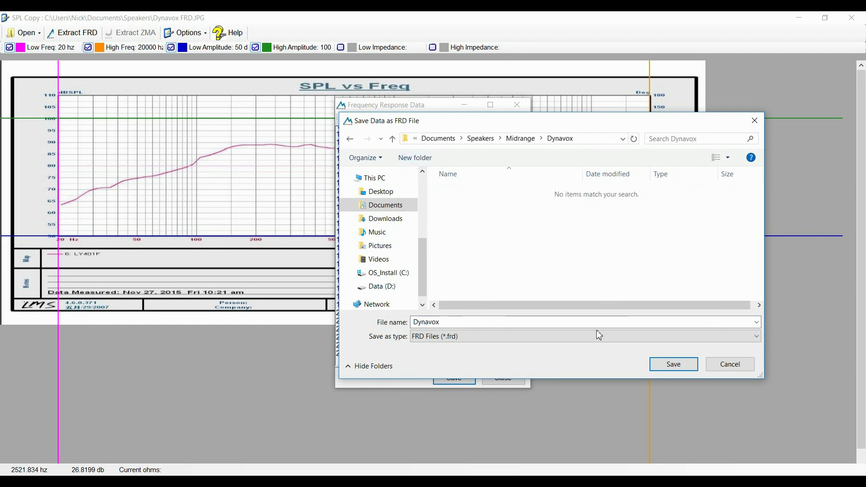
click(678, 366)
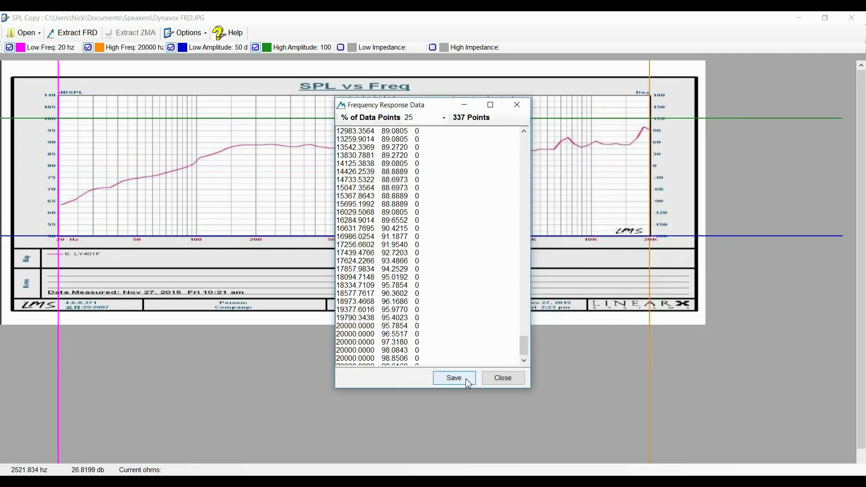
click(498, 382)
In File Explorer, go to Documents > Speakers > Midrange > Dynavox to show the new FRD file.
mouse_move(261, 454)
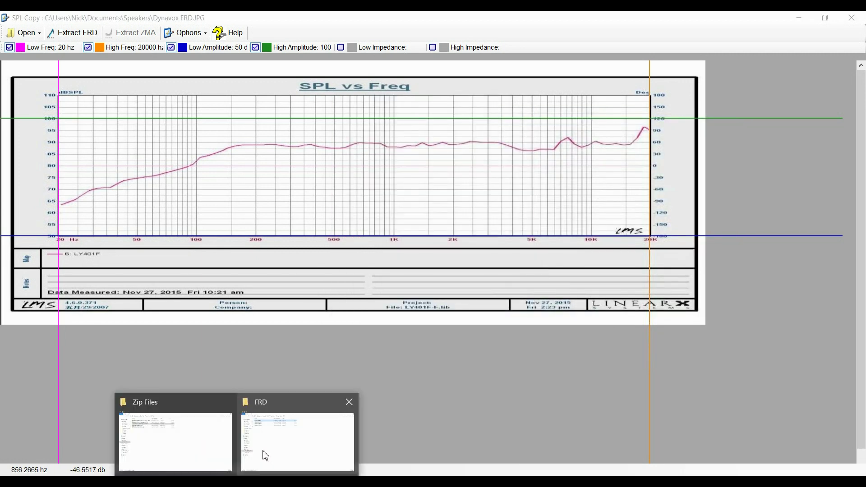
click(235, 439)
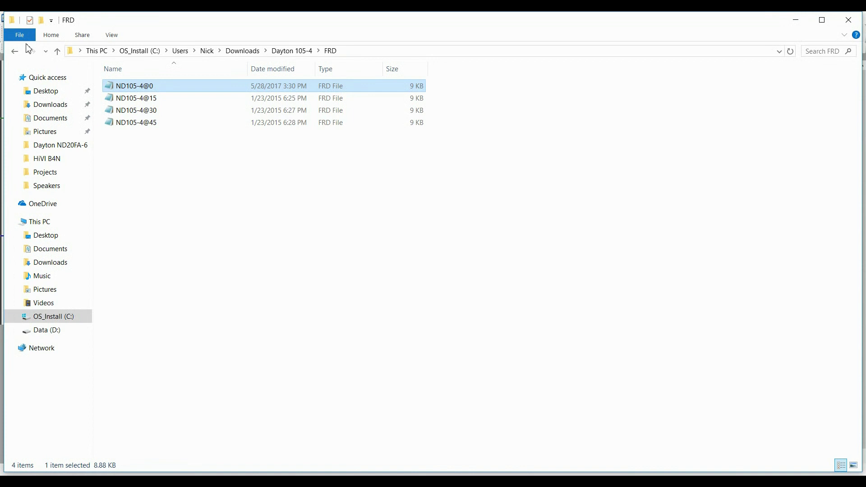
click(14, 51)
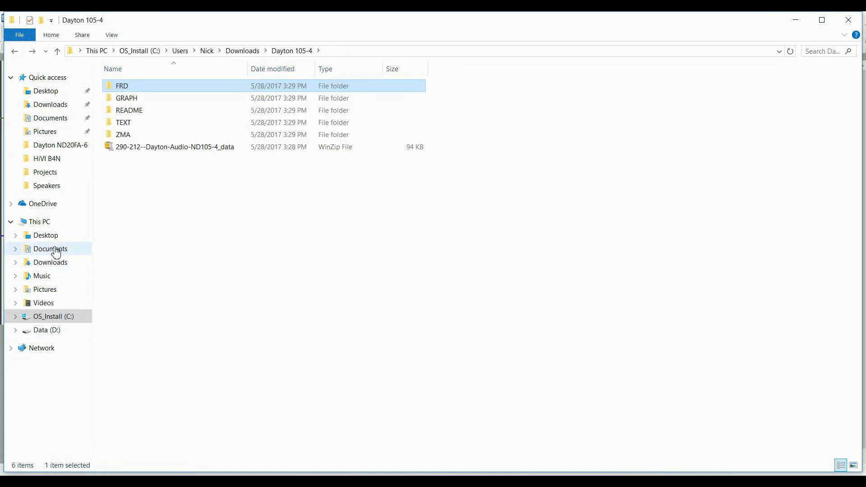
click(61, 249)
double_click(149, 279)
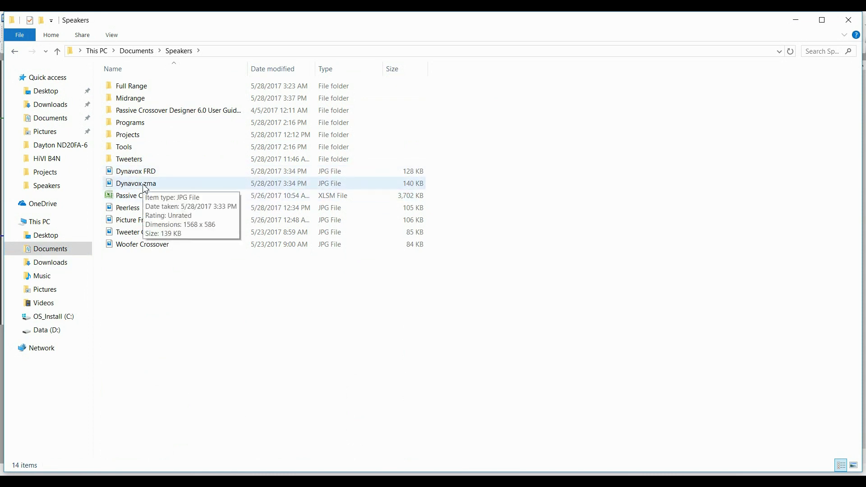
double_click(139, 98)
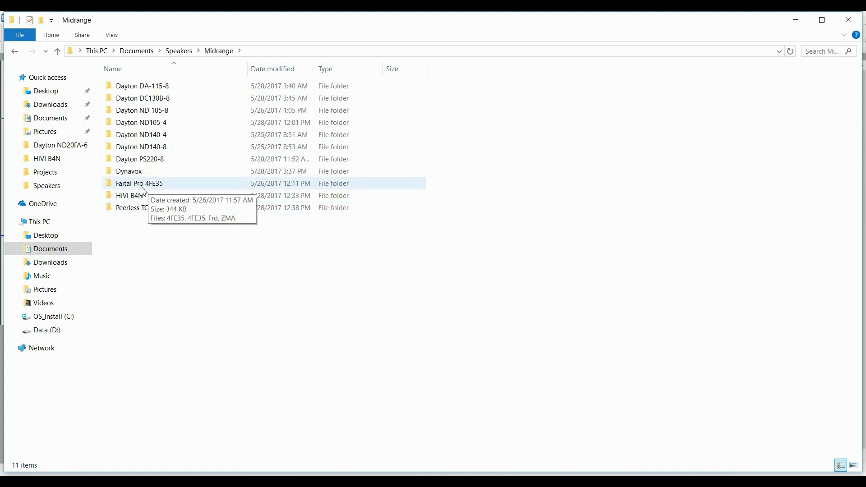
click(136, 174)
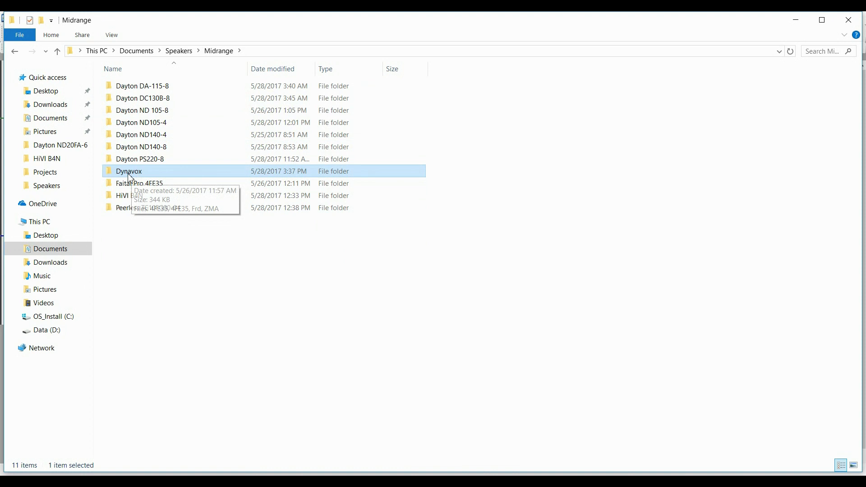
double_click(137, 175)
Open Dynavox.frd in Notepad and delete its three header lines and the blank first line.
double_click(200, 87)
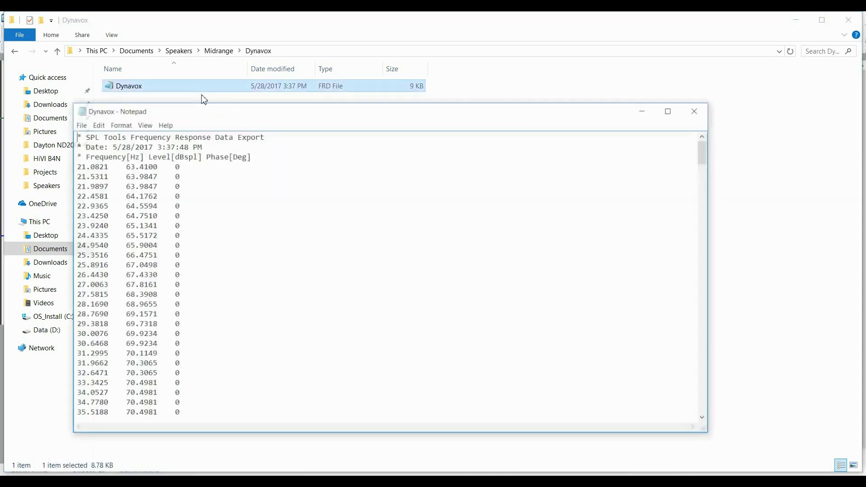
drag(251, 156, 75, 135)
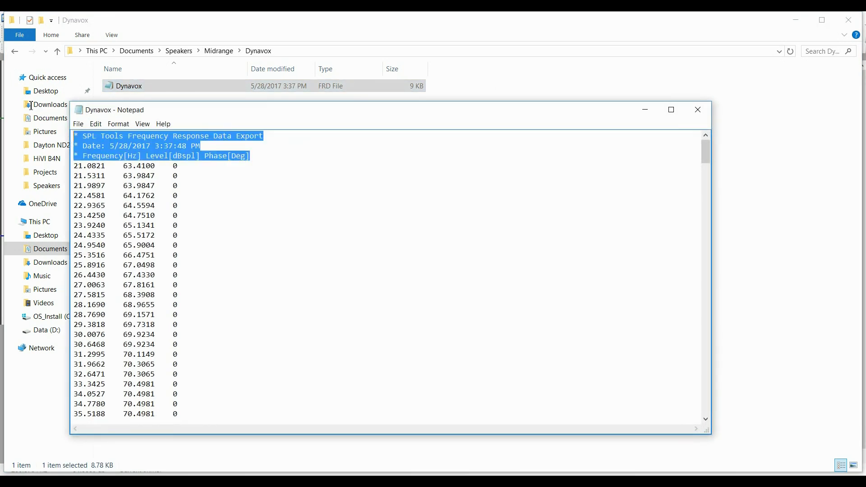
key(Delete)
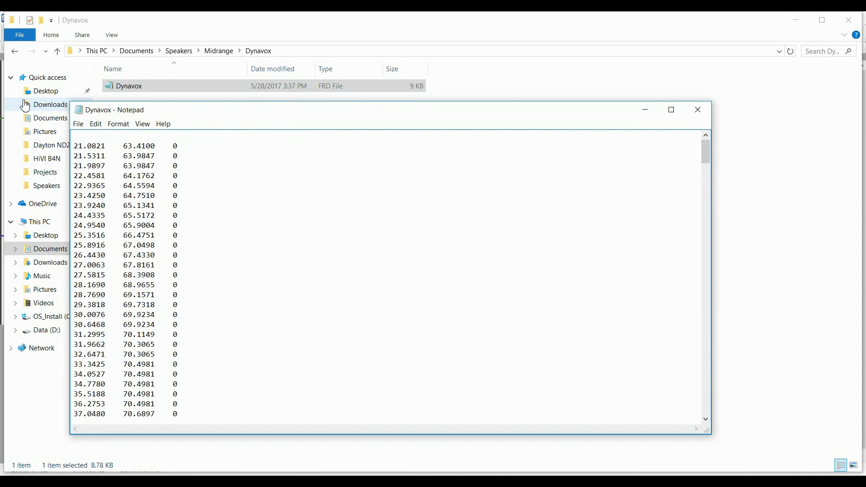
key(Delete)
Delete the rows from 17439.4766 Hz to the end and save the file.
scroll(674, 272, down, 15)
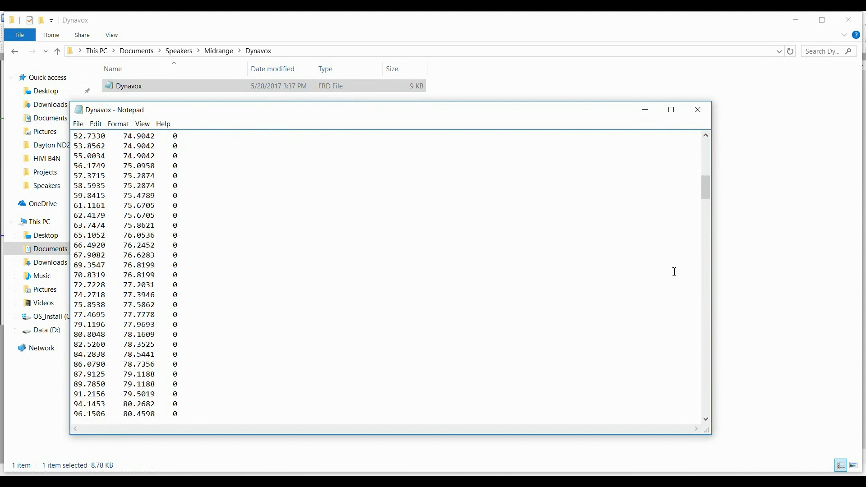
key(ctrl+End)
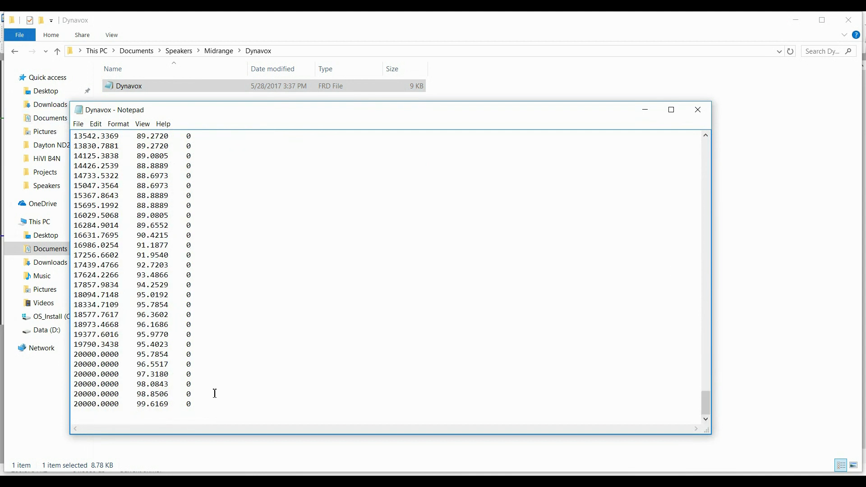
drag(207, 404, 71, 266)
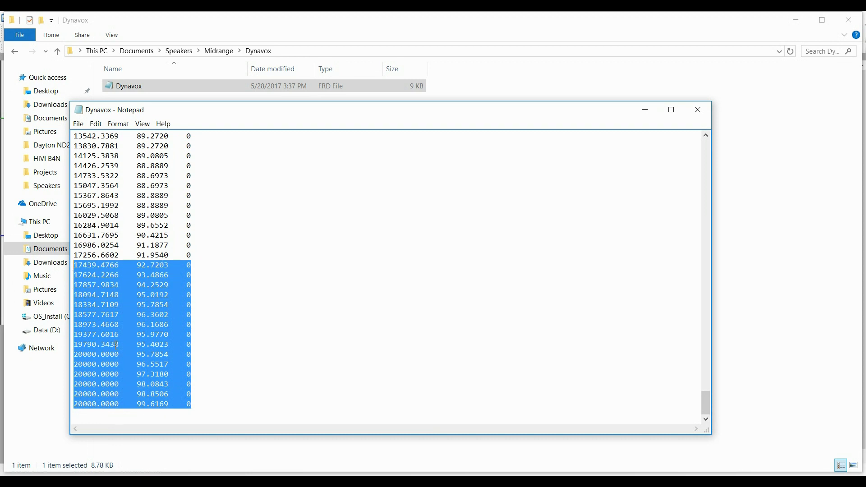
key(Delete)
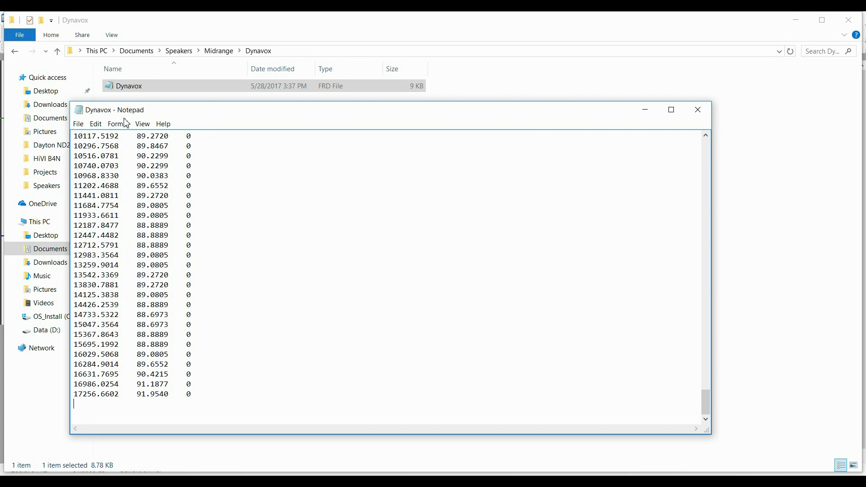
key(ctrl+s)
Close Notepad and bring SPL Copy back to the front.
click(698, 110)
mouse_move(376, 479)
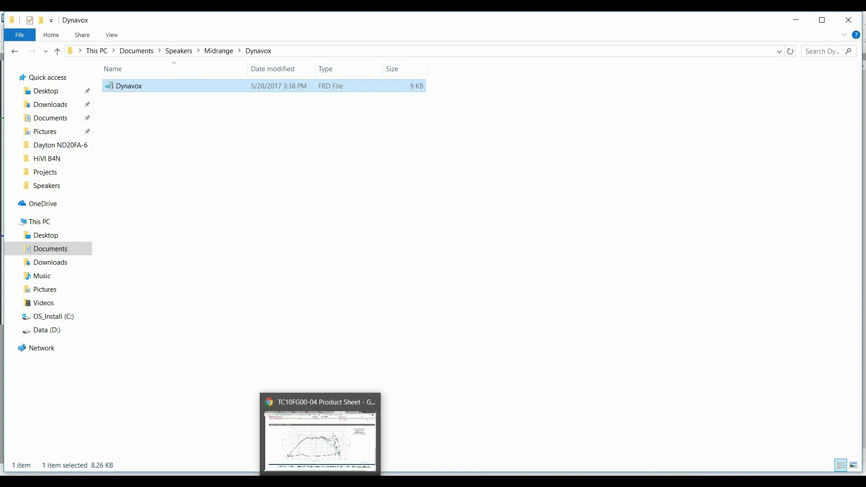
click(400, 410)
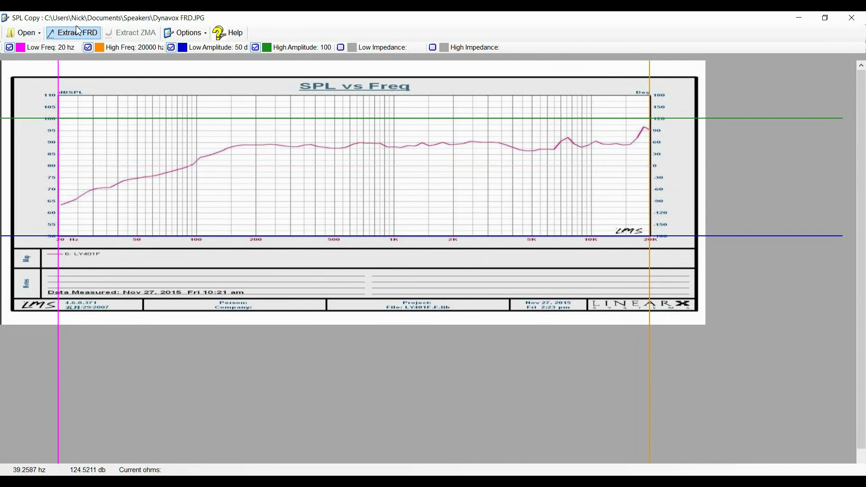
Check the Line Trace Color Tolerance setting and leave it unchanged.
click(205, 38)
mouse_move(249, 88)
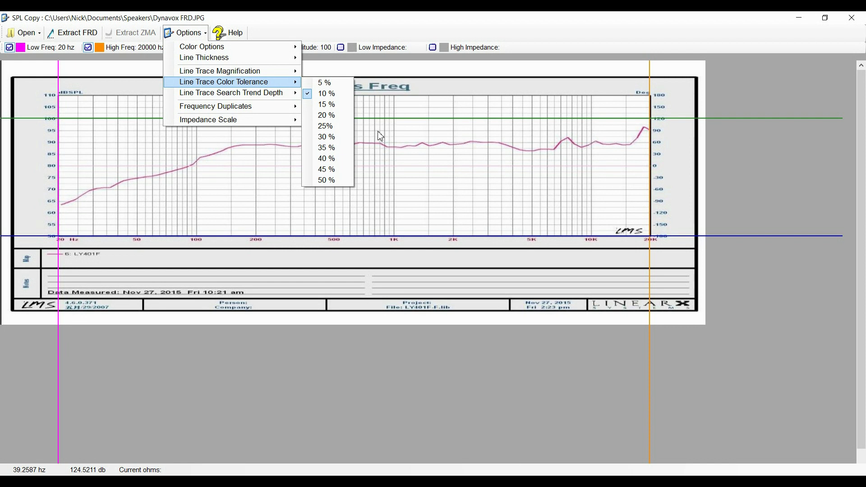
click(331, 17)
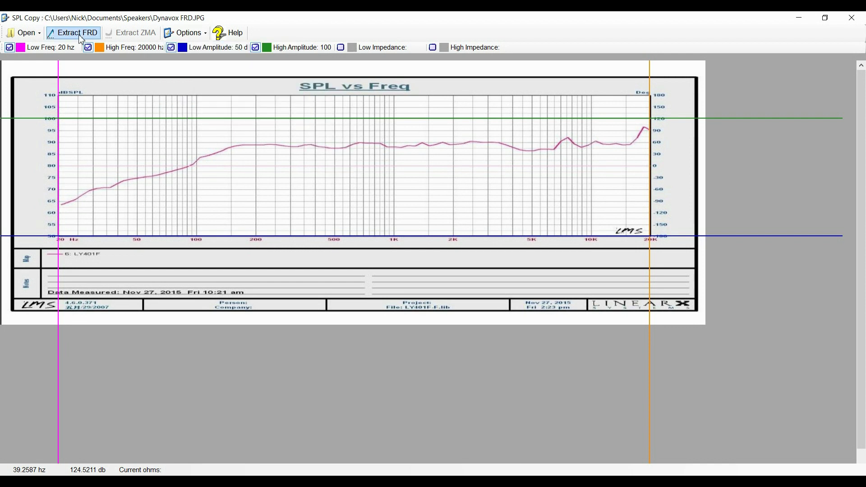
Replace the SPL graph by loading the Dynavox zma impedance image from the Speakers folder.
click(18, 39)
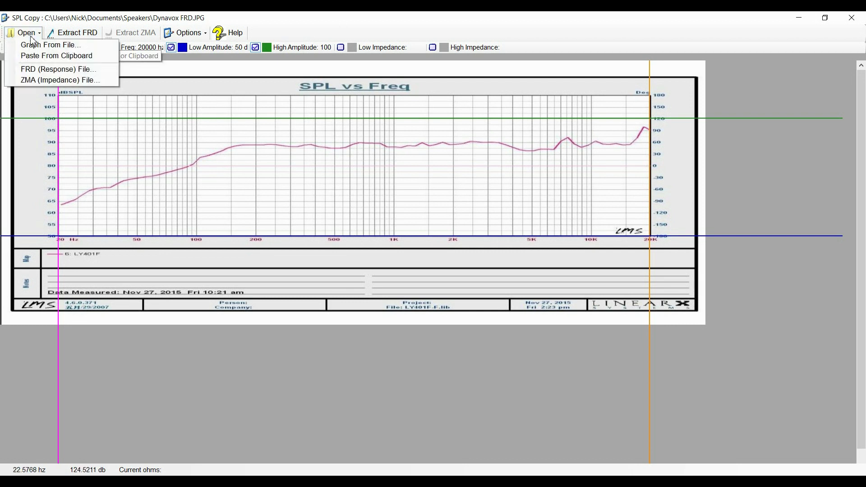
click(63, 47)
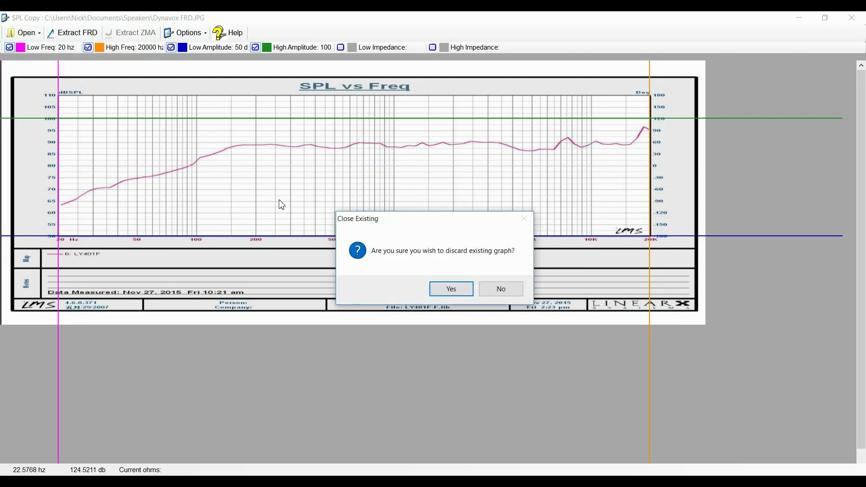
click(451, 287)
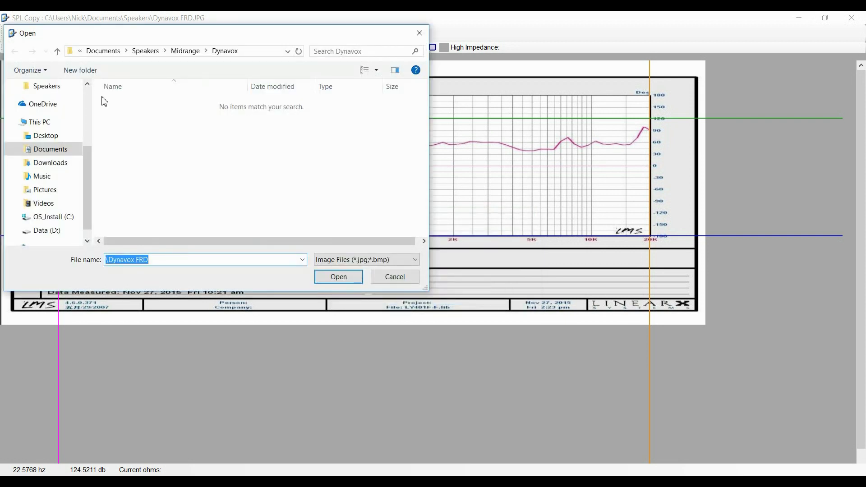
click(141, 51)
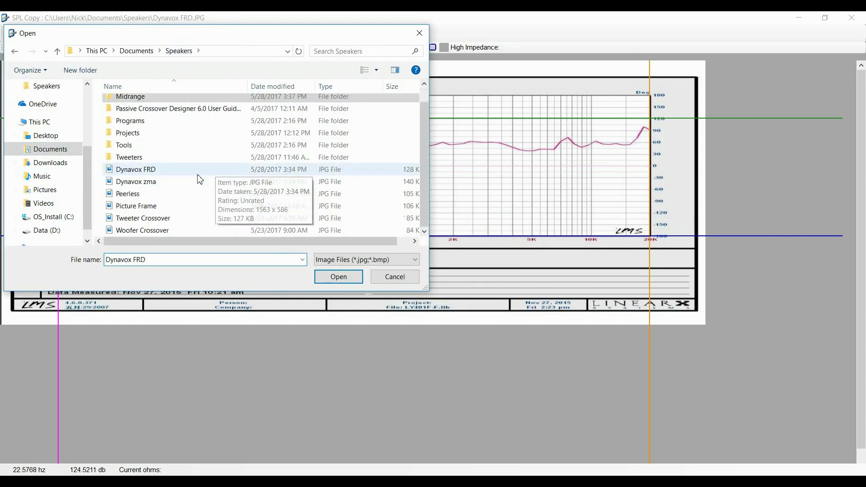
click(171, 182)
click(343, 280)
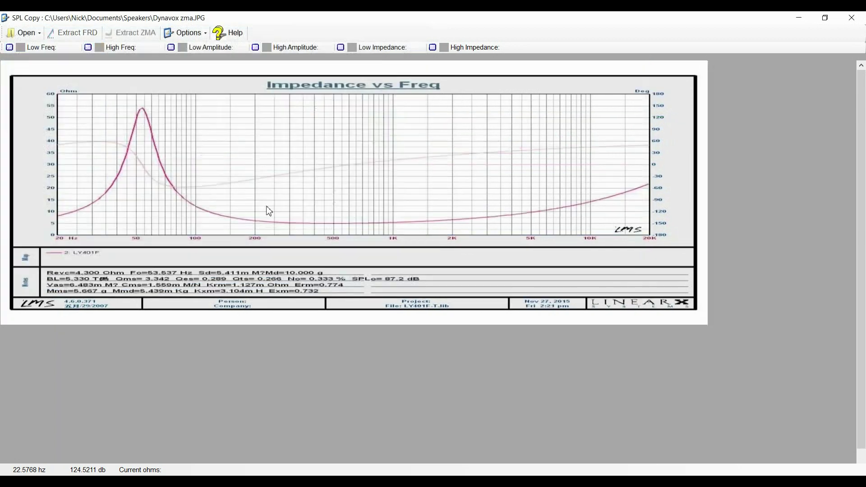
Set the frequency limits to 20 Hz low and 20000 Hz high.
click(11, 48)
click(58, 161)
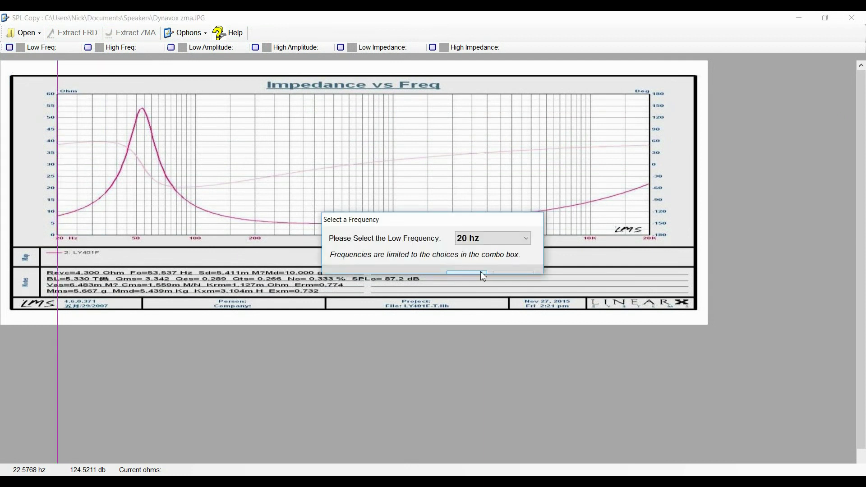
click(483, 274)
click(88, 47)
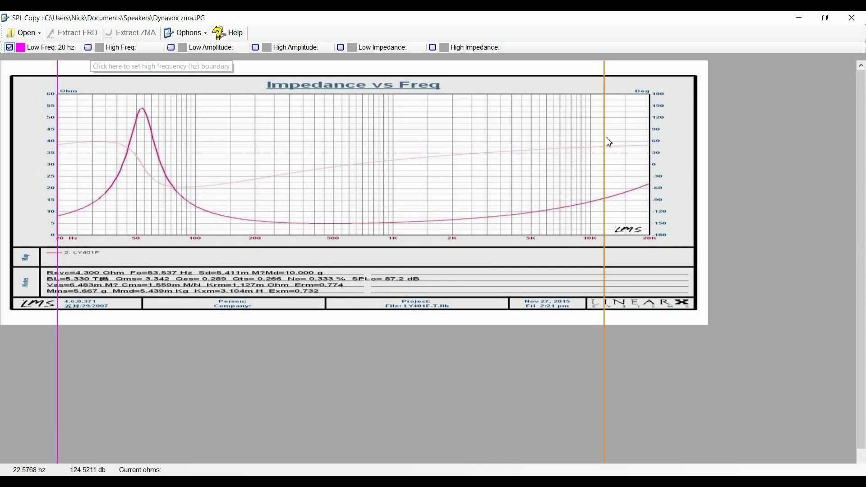
click(649, 159)
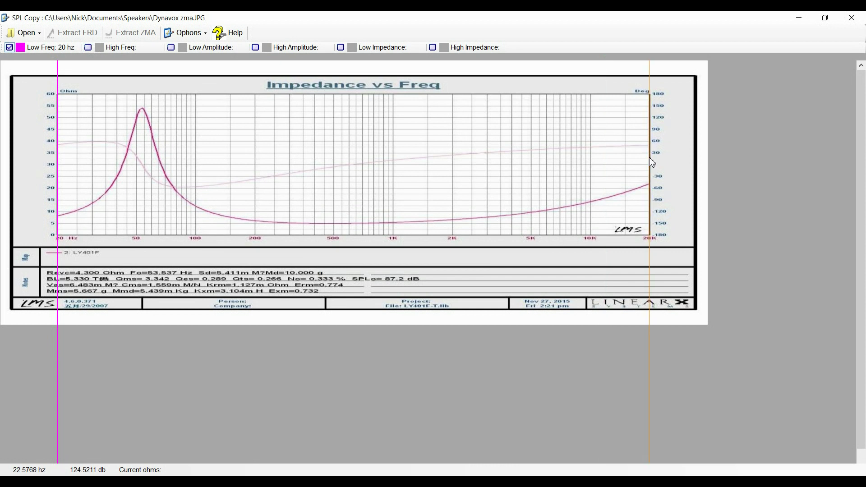
click(480, 273)
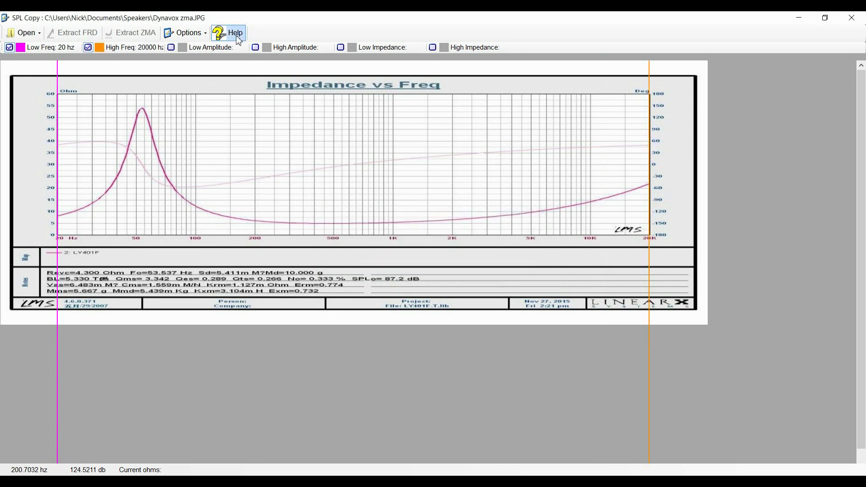
Set the impedance limits to 0 ohms low and 55 ohms high.
click(342, 49)
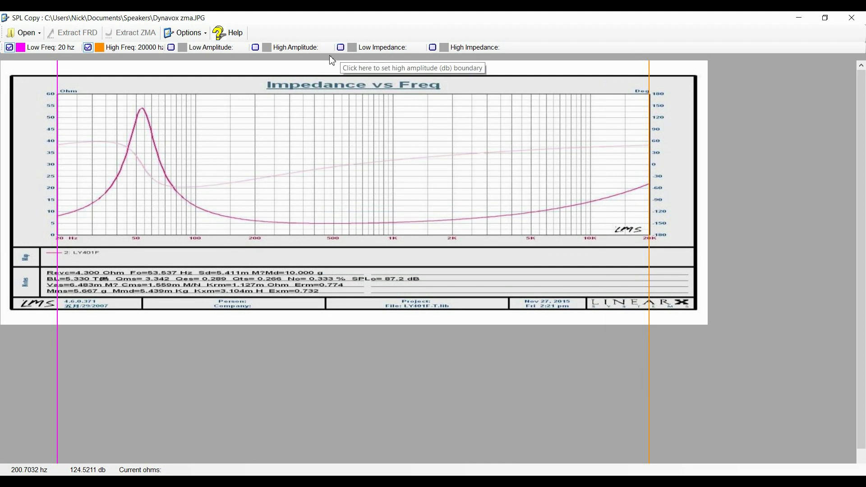
click(158, 240)
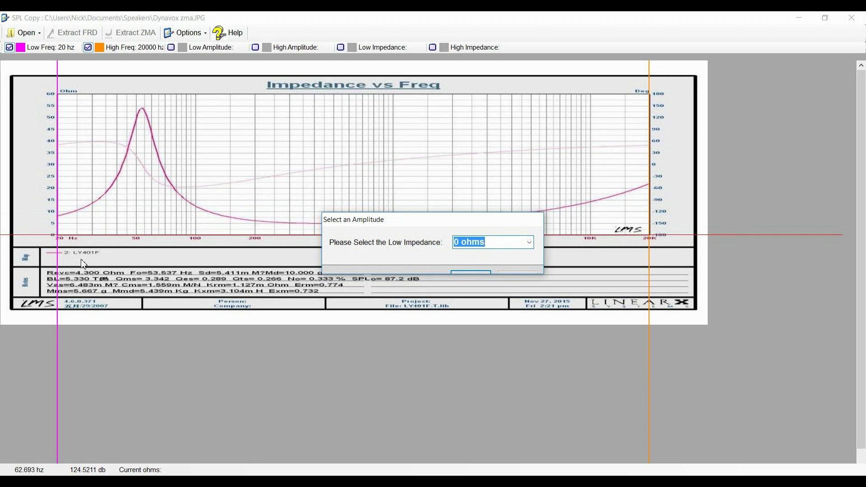
click(482, 273)
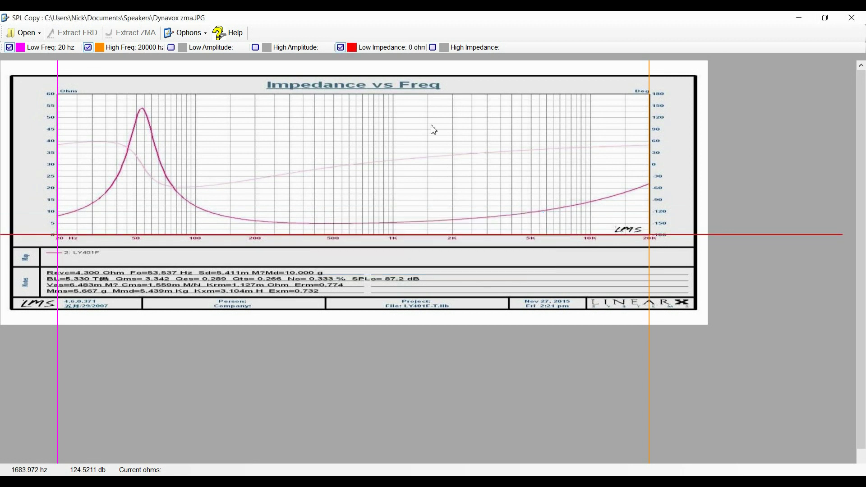
click(187, 107)
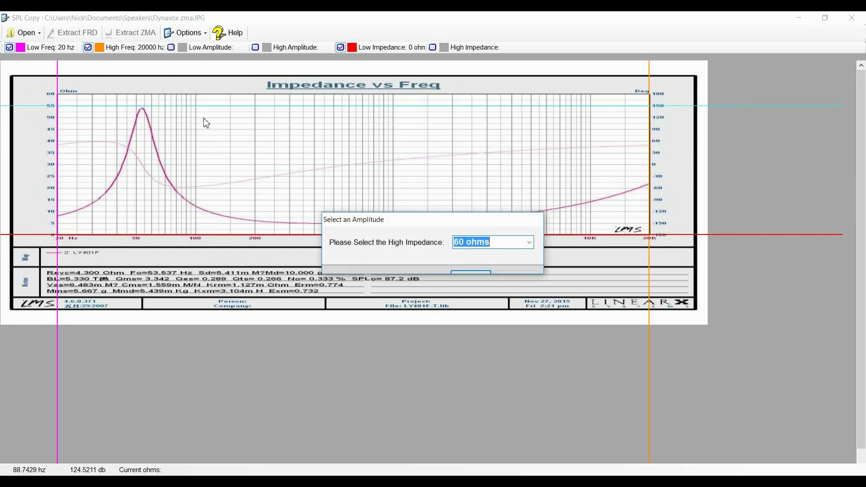
click(530, 243)
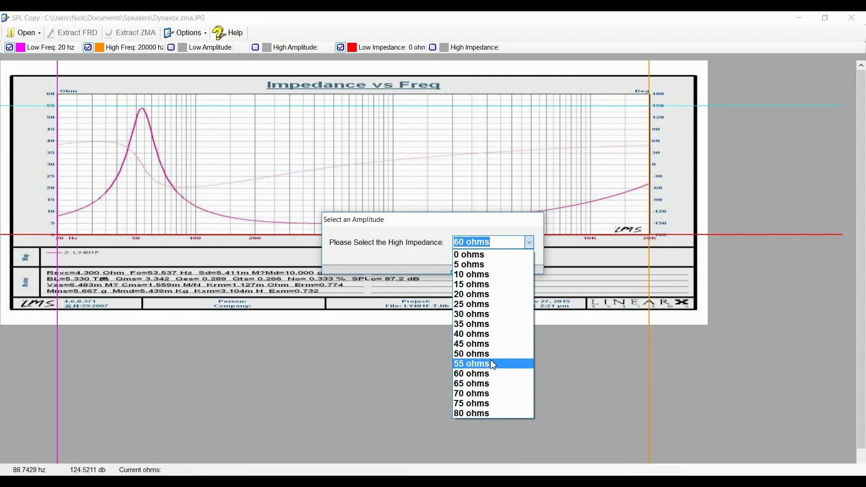
click(483, 362)
click(471, 273)
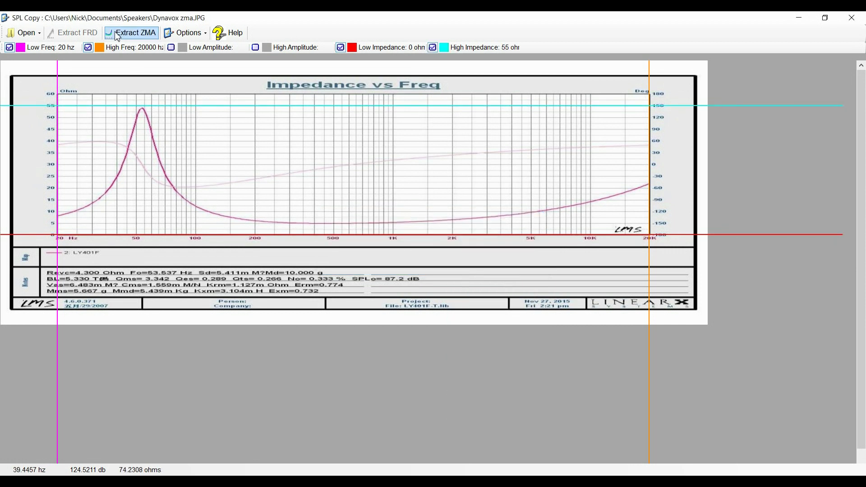
Set the line trace colour tolerance to 5 %.
click(131, 32)
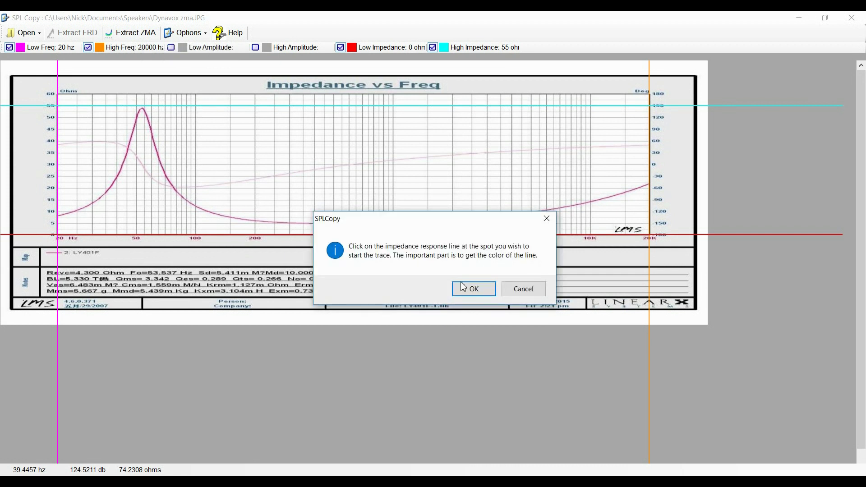
click(514, 294)
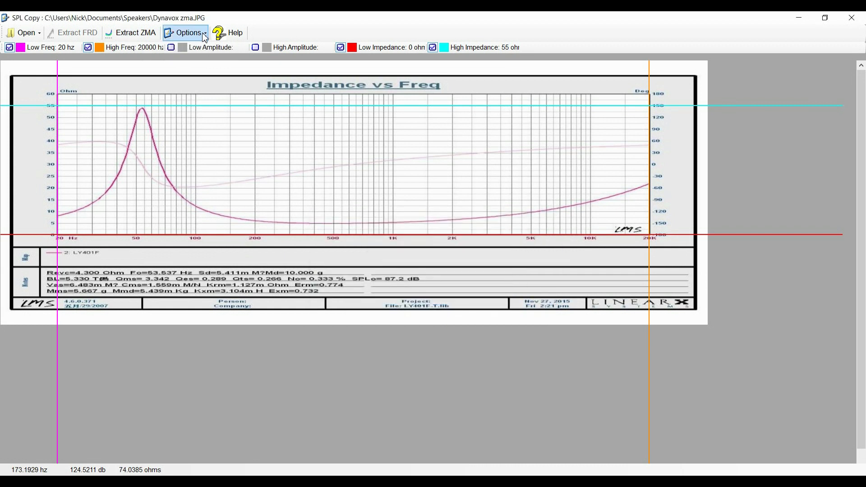
click(185, 32)
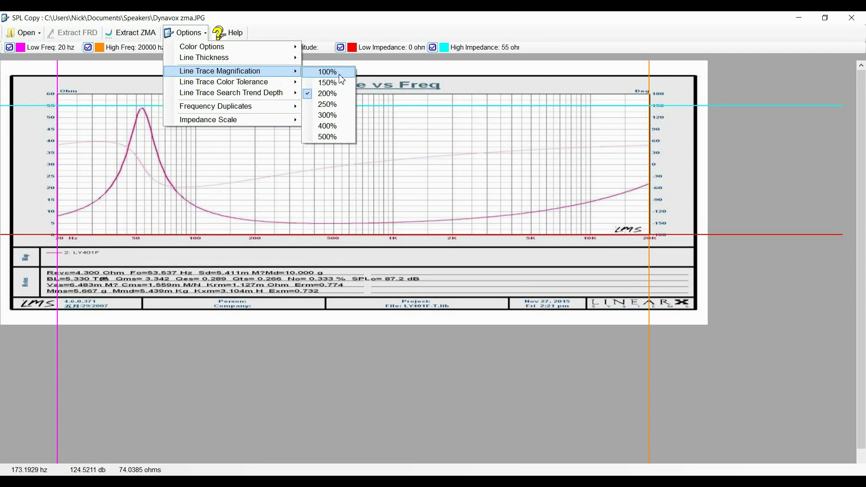
mouse_move(290, 84)
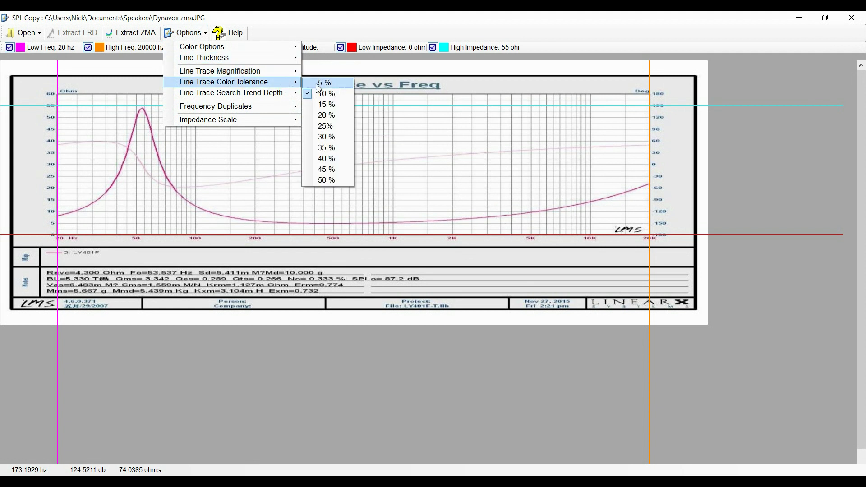
click(319, 84)
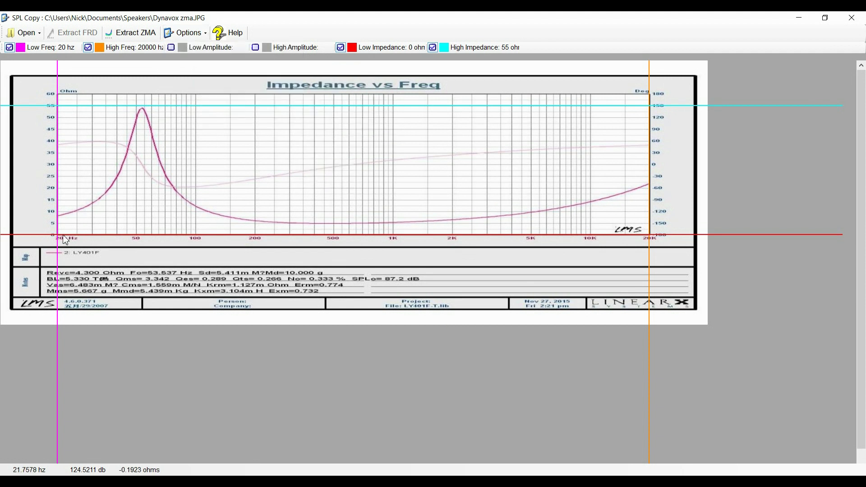
Trace the pink impedance curve from 20 Hz, allowing manual tracing twice, then stop the trace.
click(131, 33)
click(473, 288)
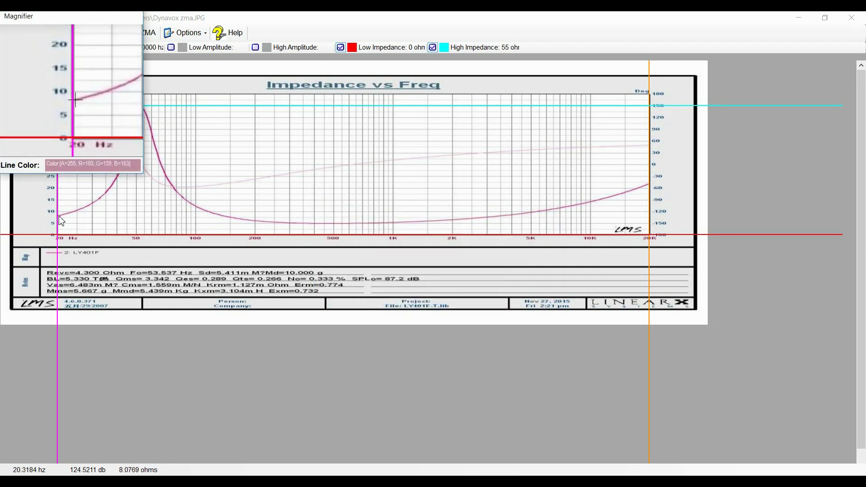
click(60, 217)
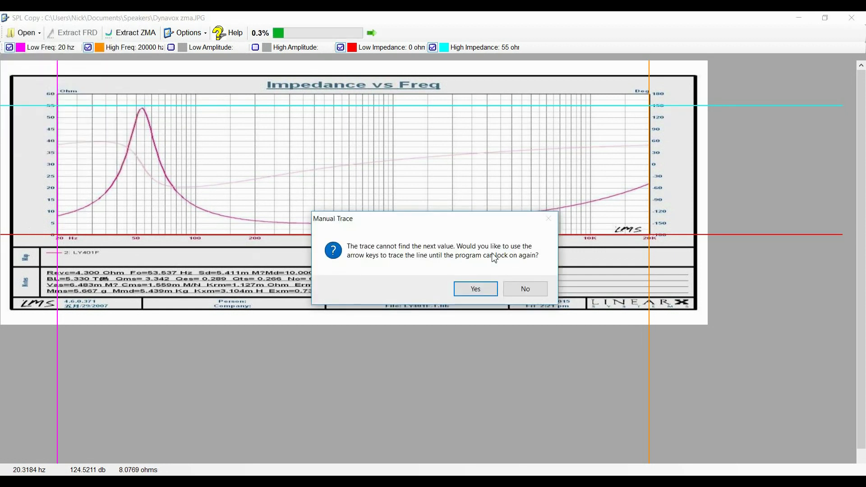
click(490, 294)
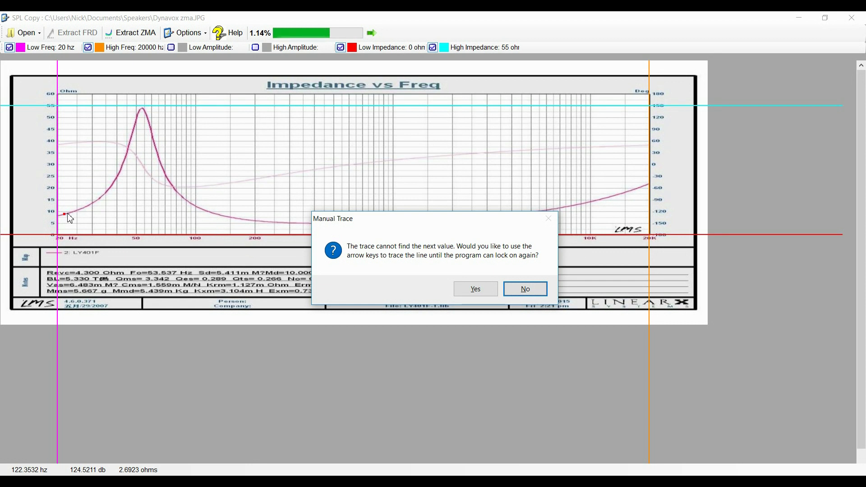
click(472, 286)
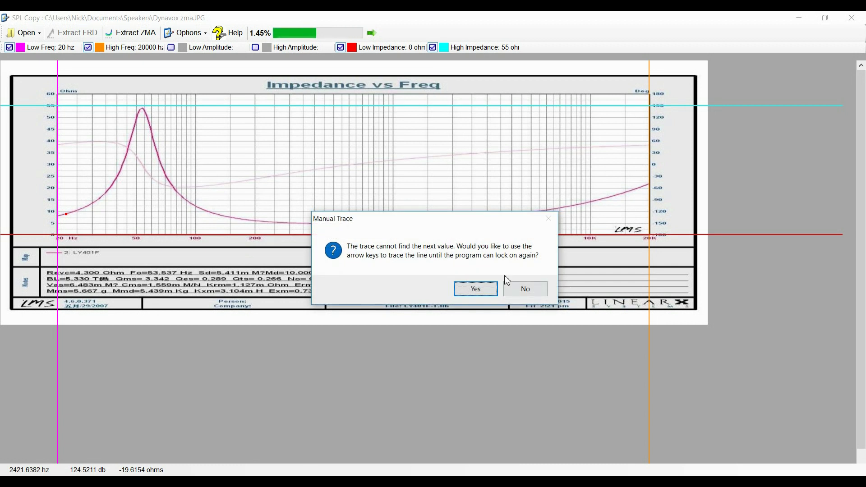
click(516, 287)
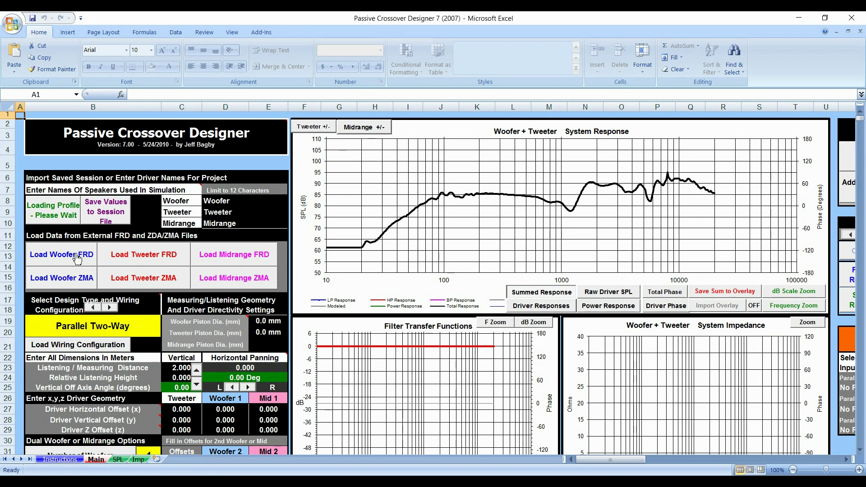
Load the ND105-4@0 frequency response file into the crossover workbook with Load FRD.
click(218, 203)
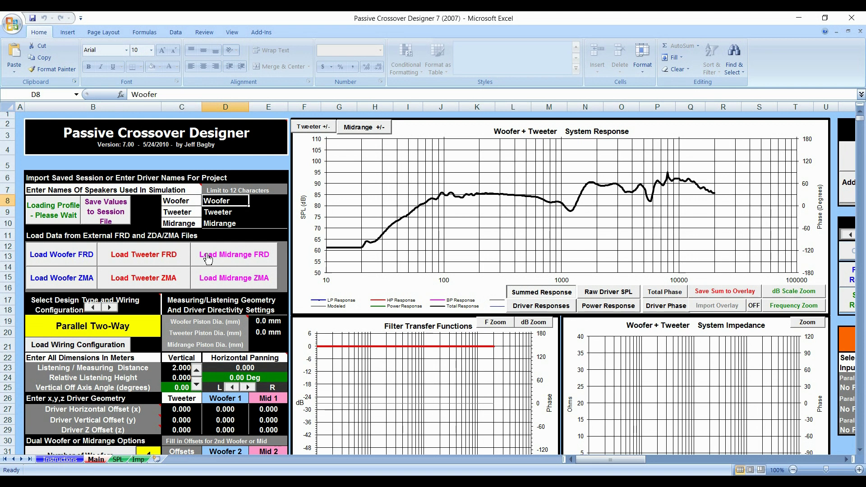
click(208, 258)
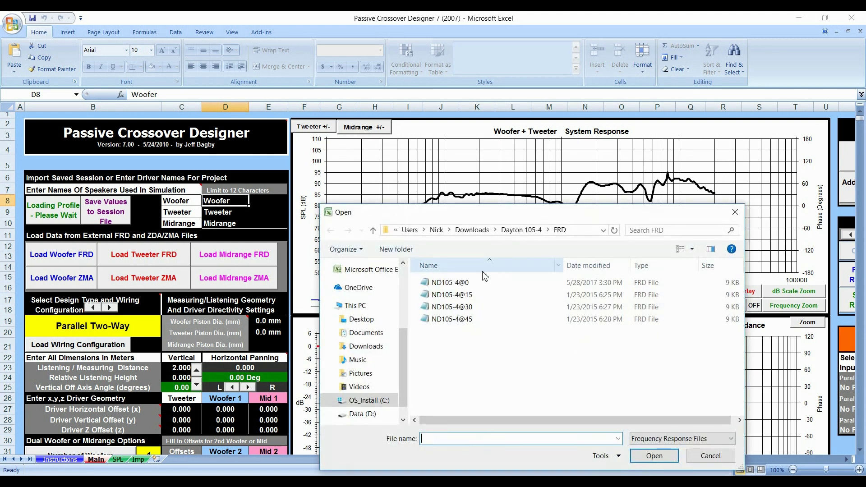
click(450, 282)
click(654, 456)
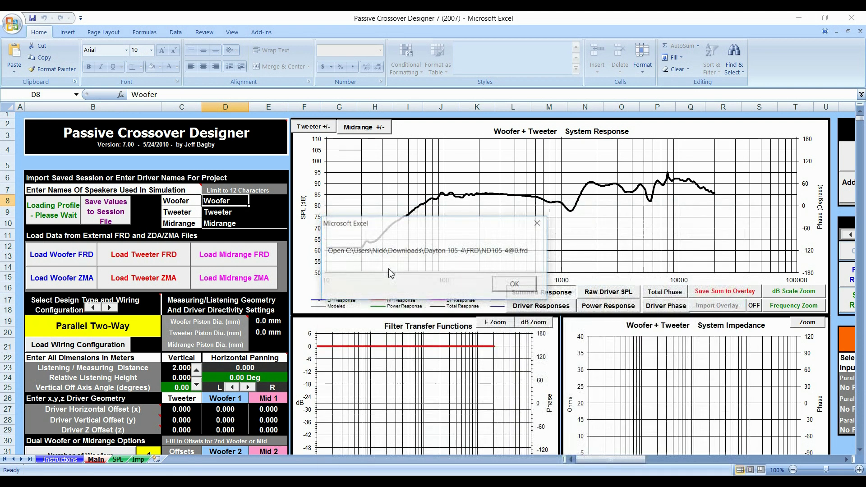
click(515, 284)
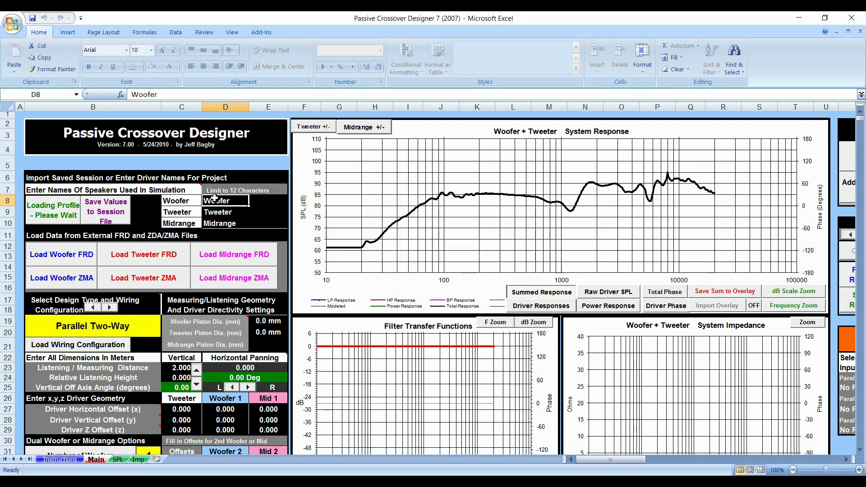
Enter ND105-4 as the woofer name in D8 and ND20fa-6 as the tweeter name in D9.
text(ND105-4)
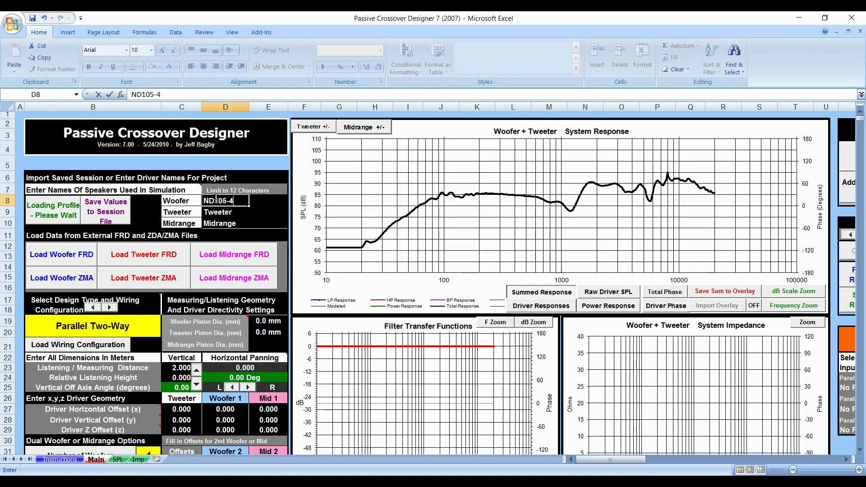
key(Return)
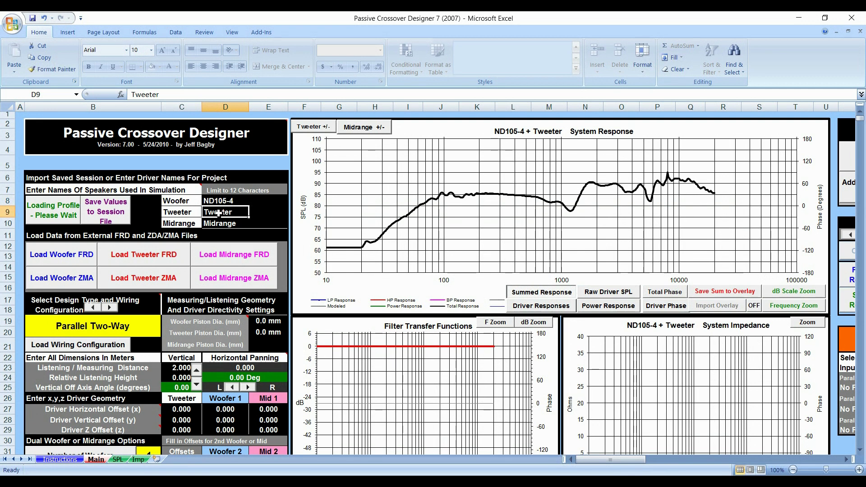
text(ND20)
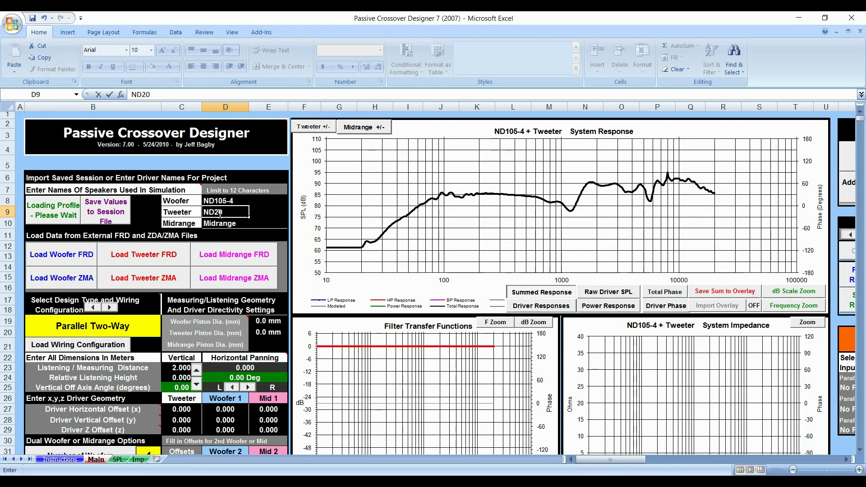
text(fa-6)
key(Return)
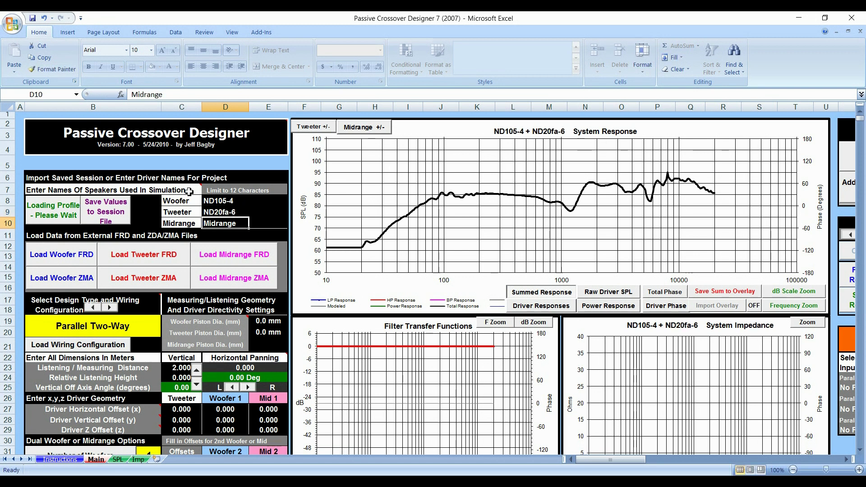